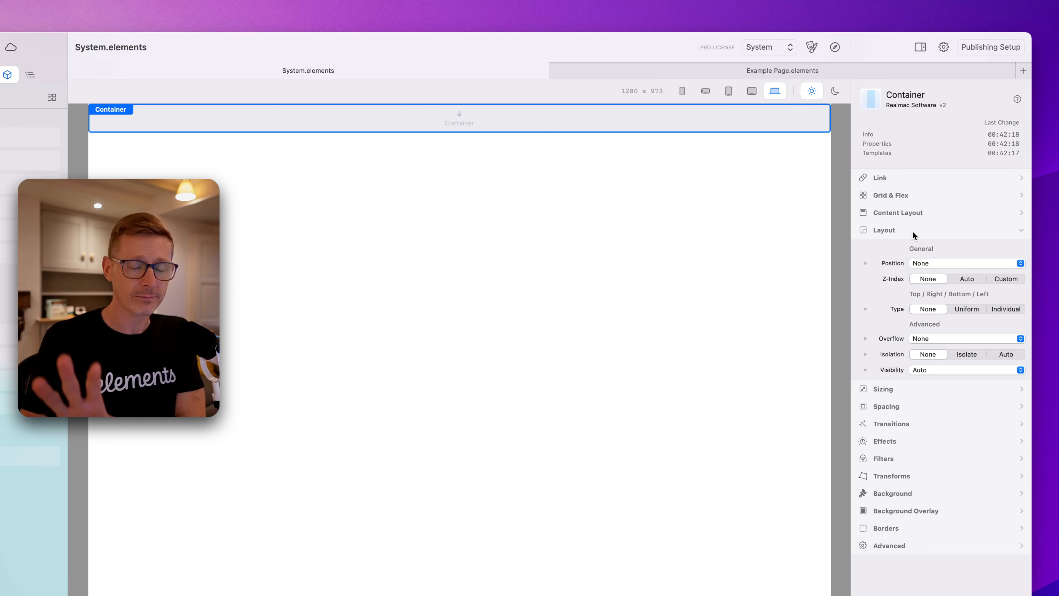
Open the container's Sizing settings and review the available width options.
click(913, 233)
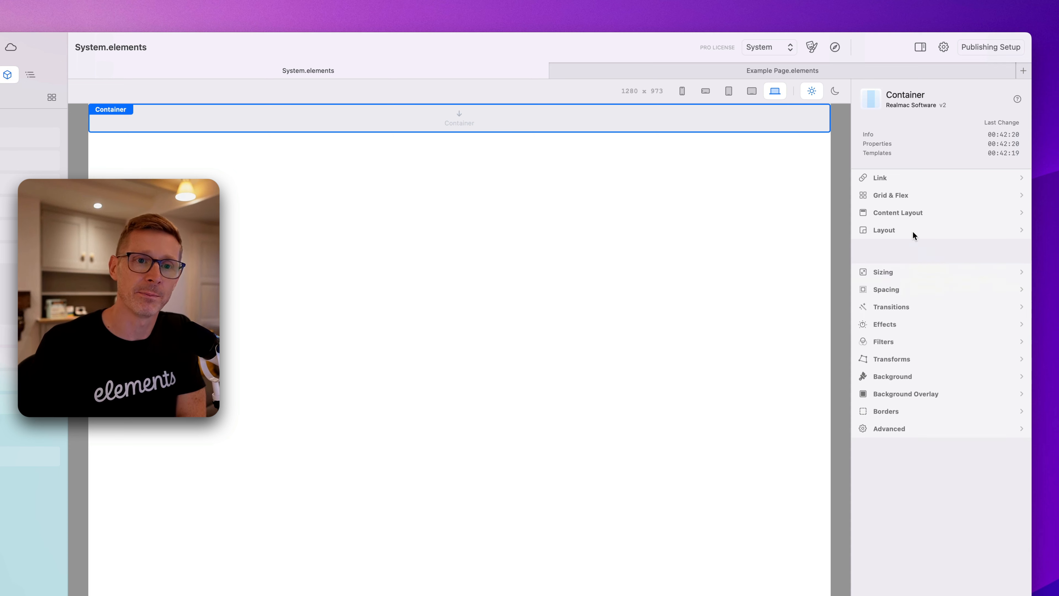
click(915, 246)
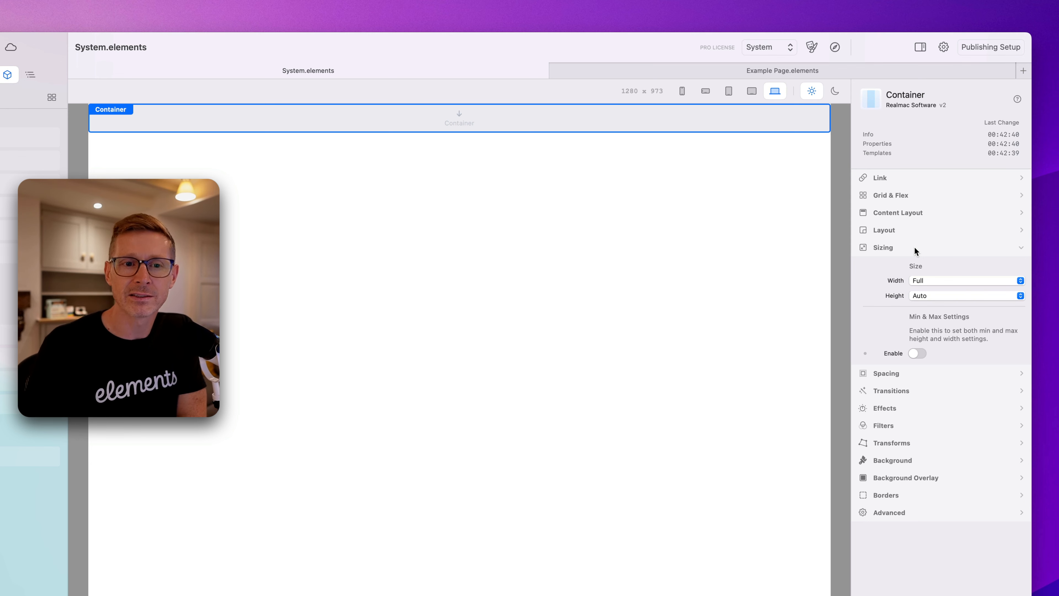
click(914, 247)
click(914, 246)
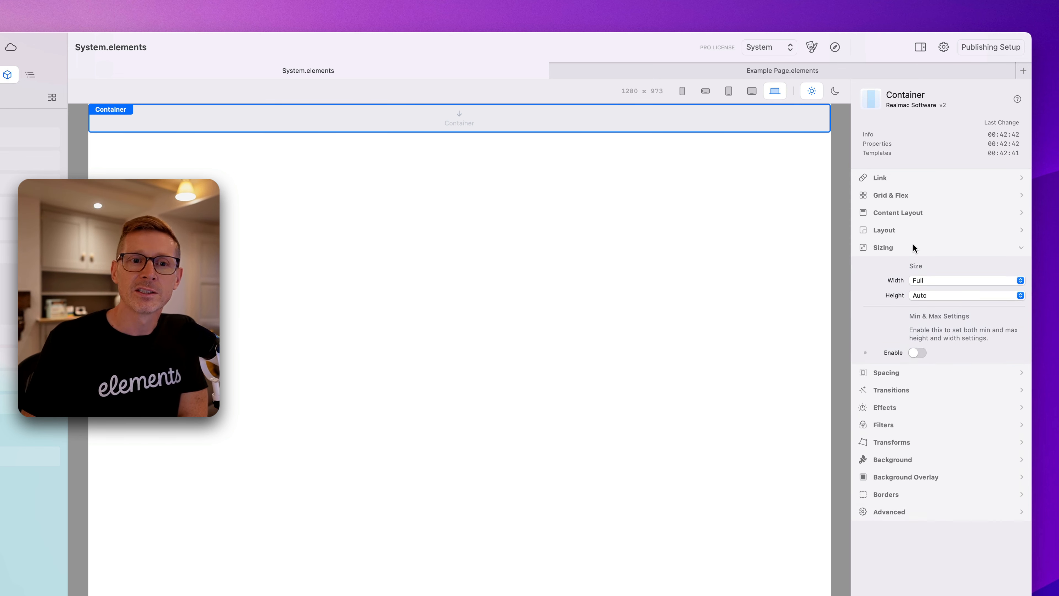
click(912, 247)
click(908, 265)
click(909, 266)
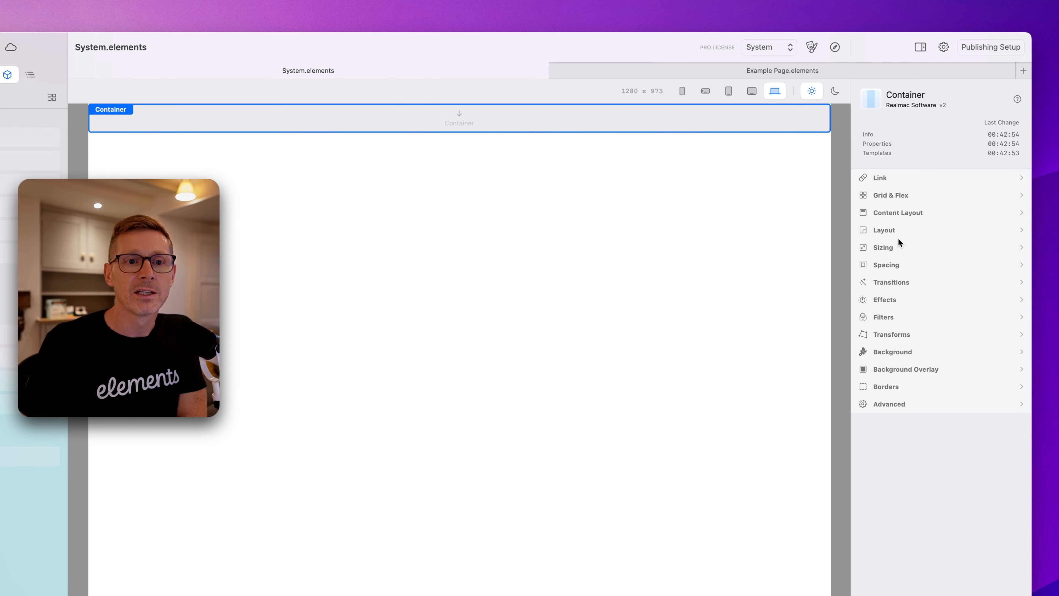
click(899, 247)
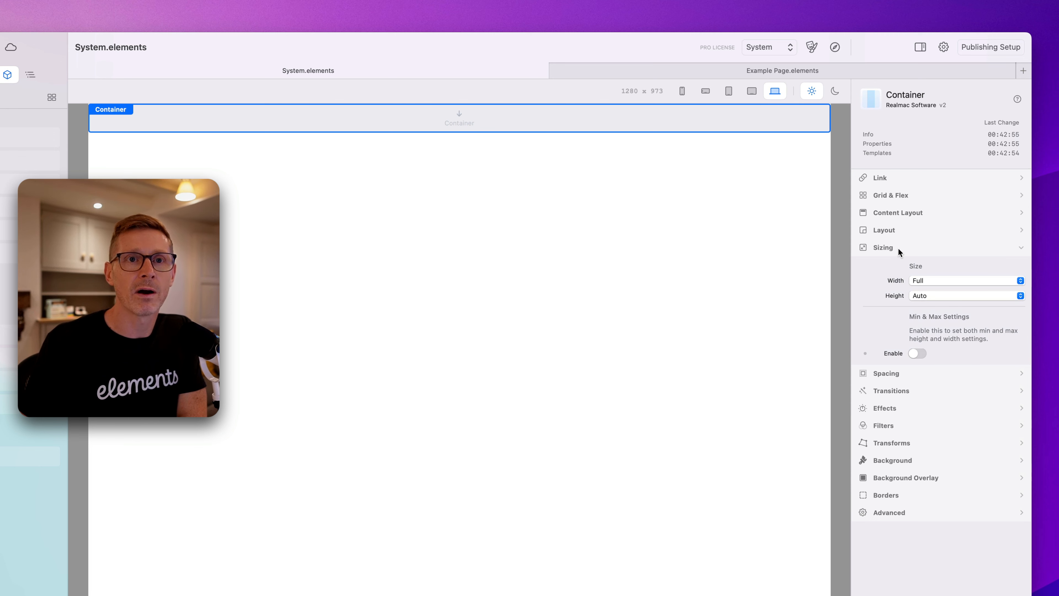
click(925, 280)
click(938, 282)
click(939, 282)
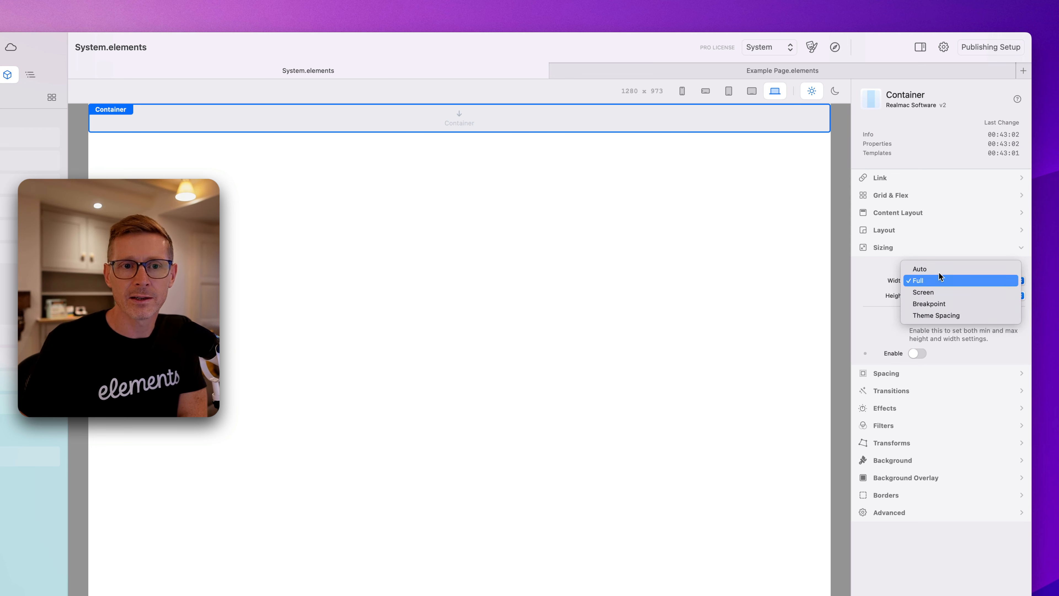
click(875, 283)
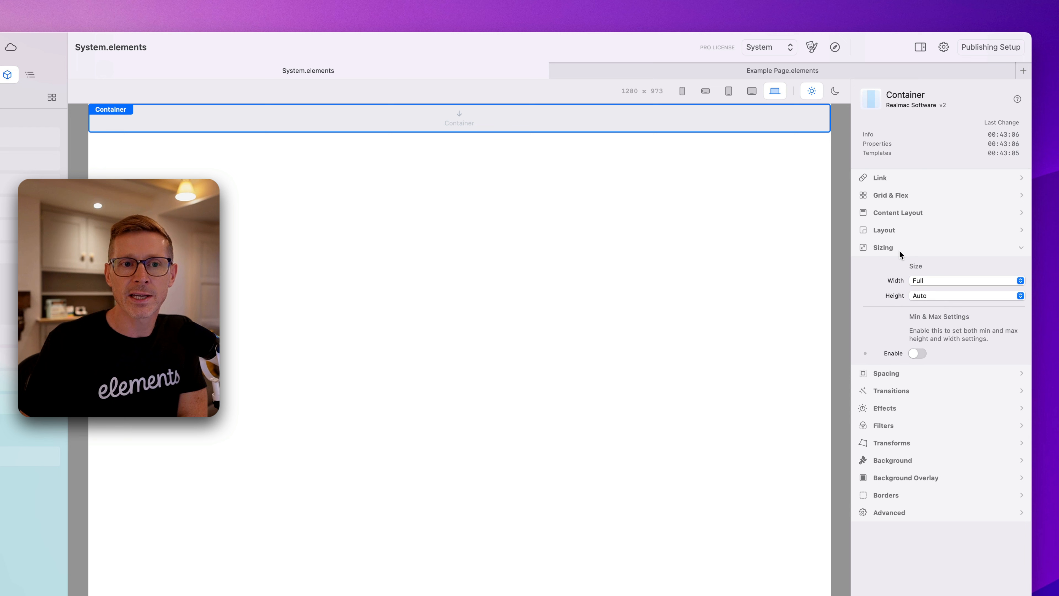
Try setting the container's height to Full and then to Screen.
click(928, 296)
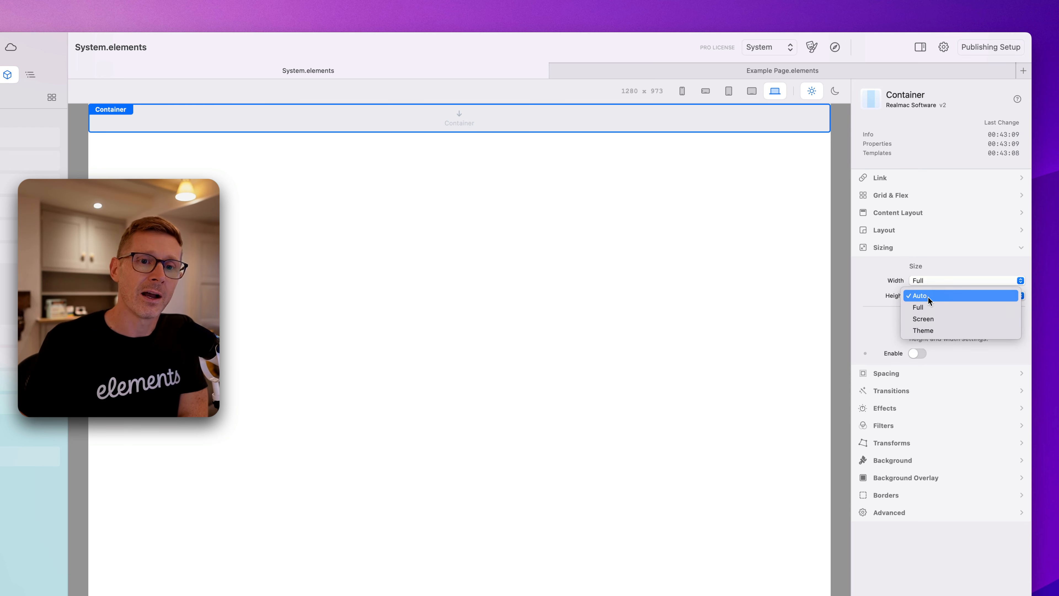
click(939, 309)
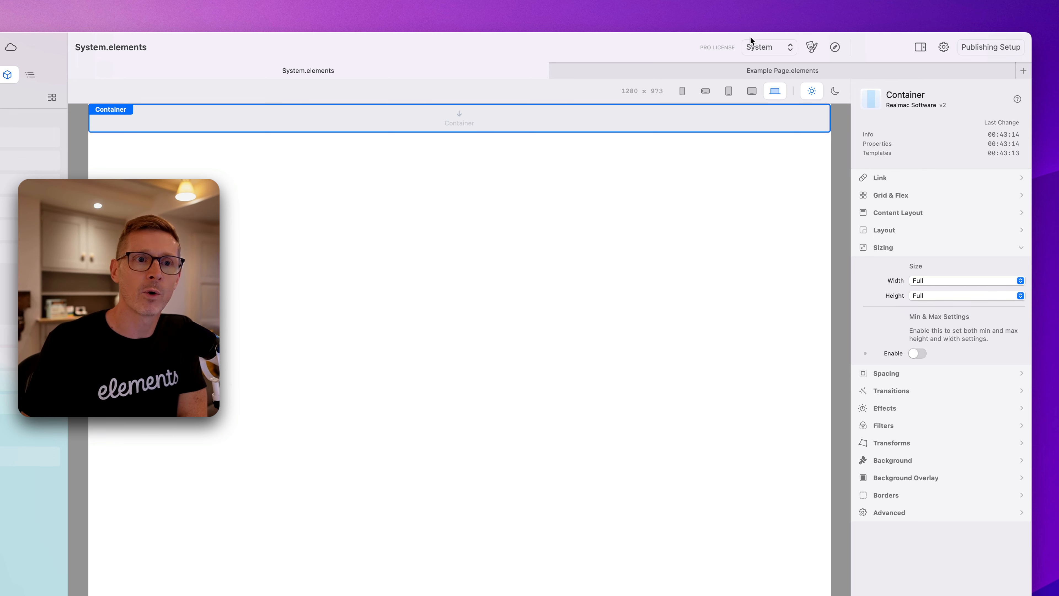
click(939, 296)
click(941, 305)
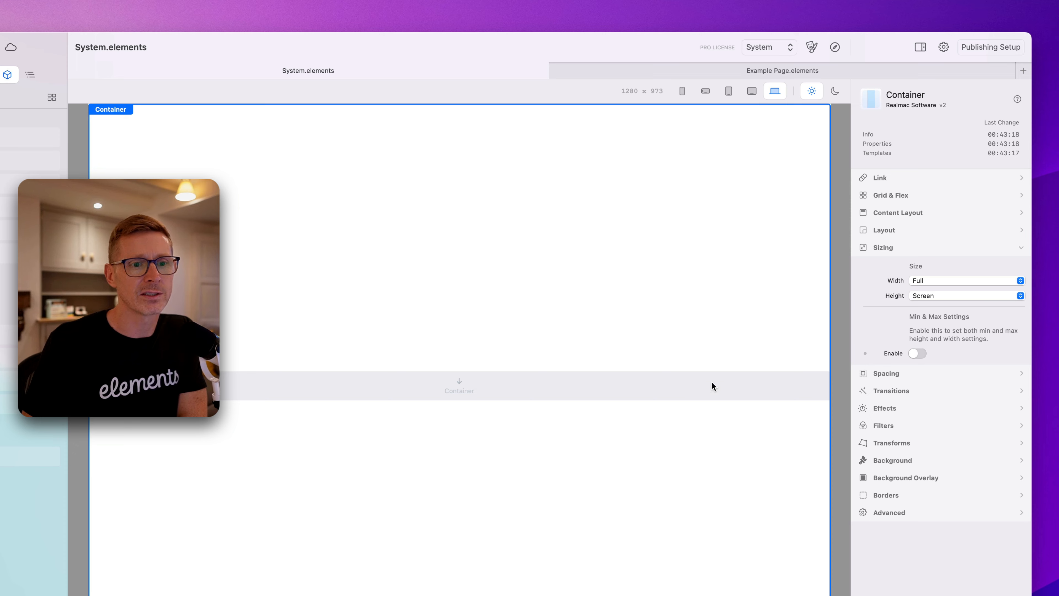
Set the container's height to Theme and pick the 64 theme value.
click(992, 296)
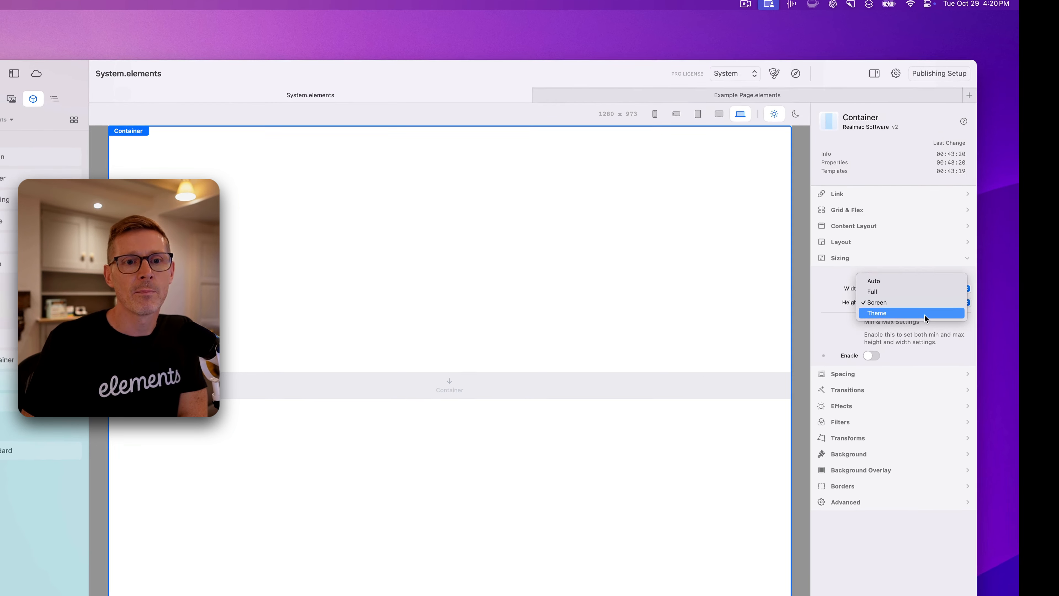
click(943, 308)
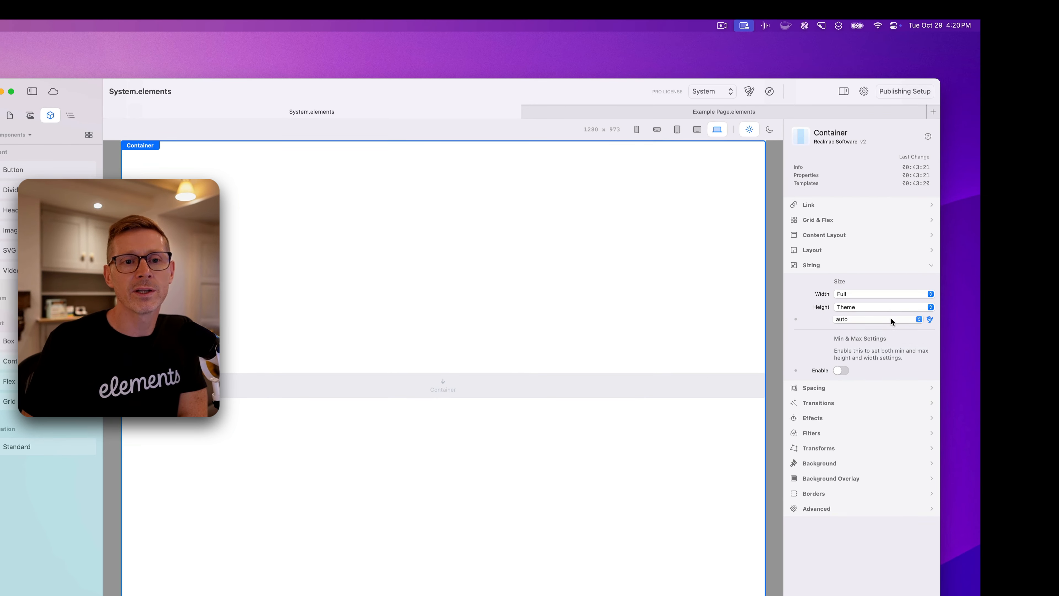
click(850, 326)
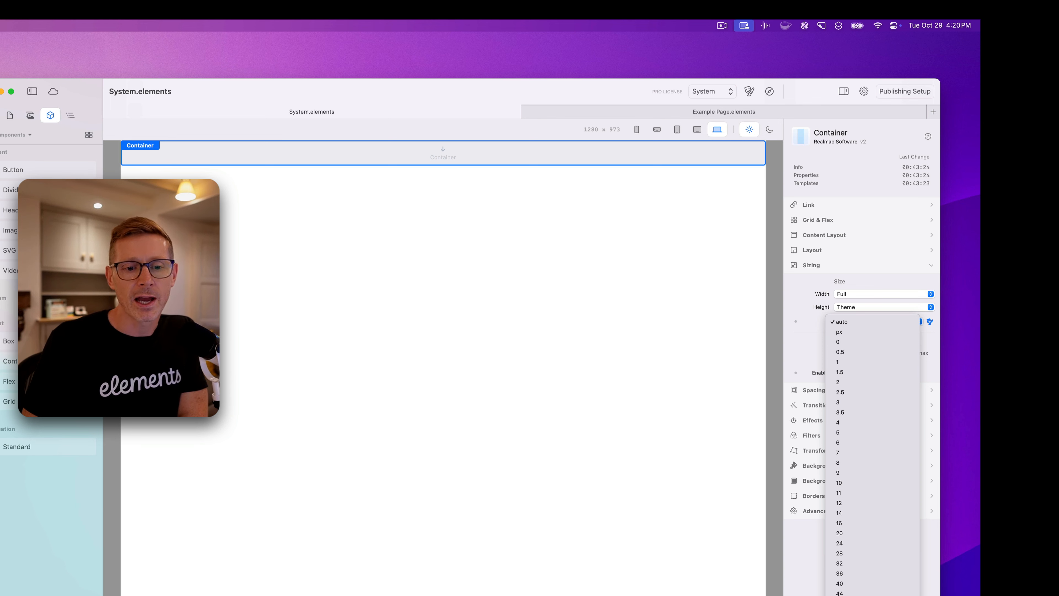
click(840, 347)
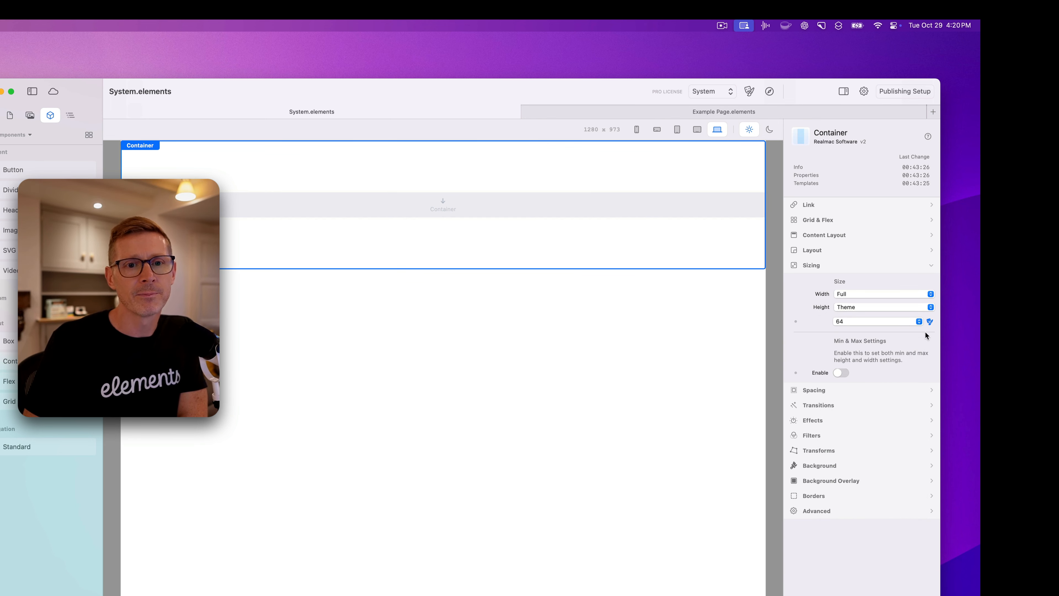
Switch the theme height to a custom value and set it to 450px.
click(931, 320)
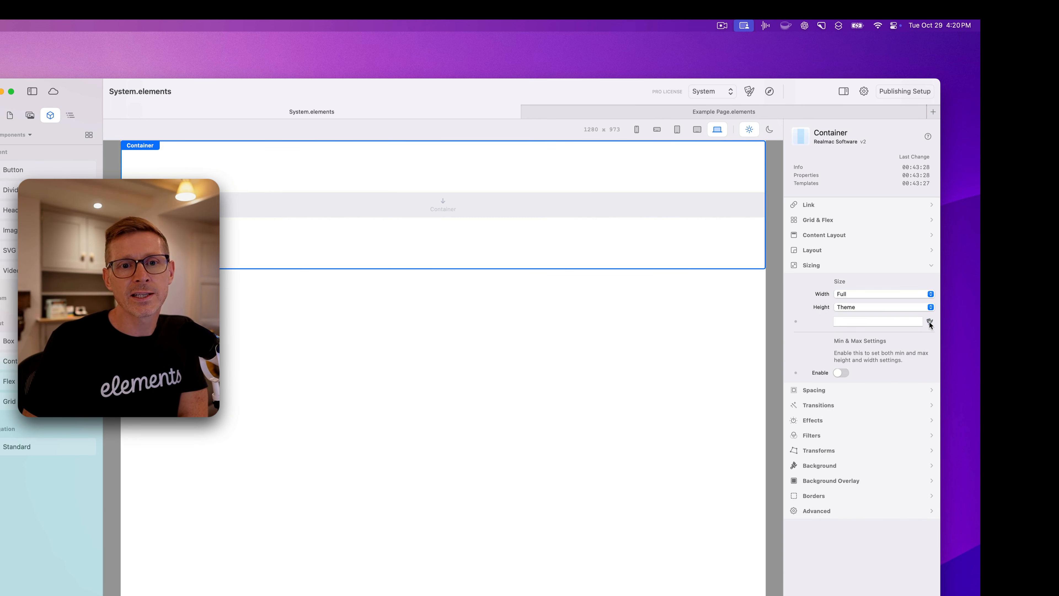
click(858, 324)
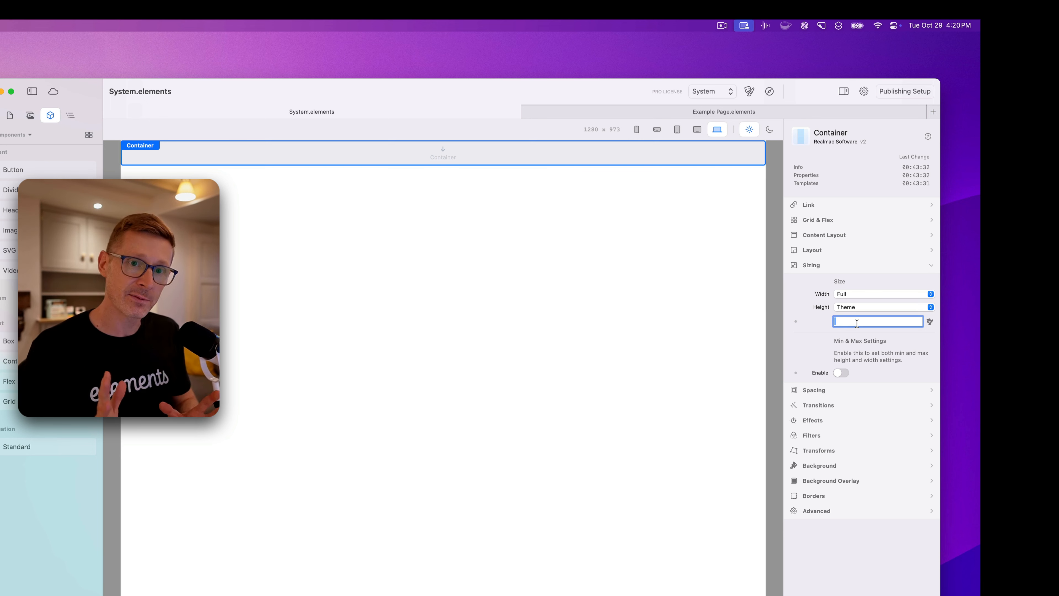
text(100px)
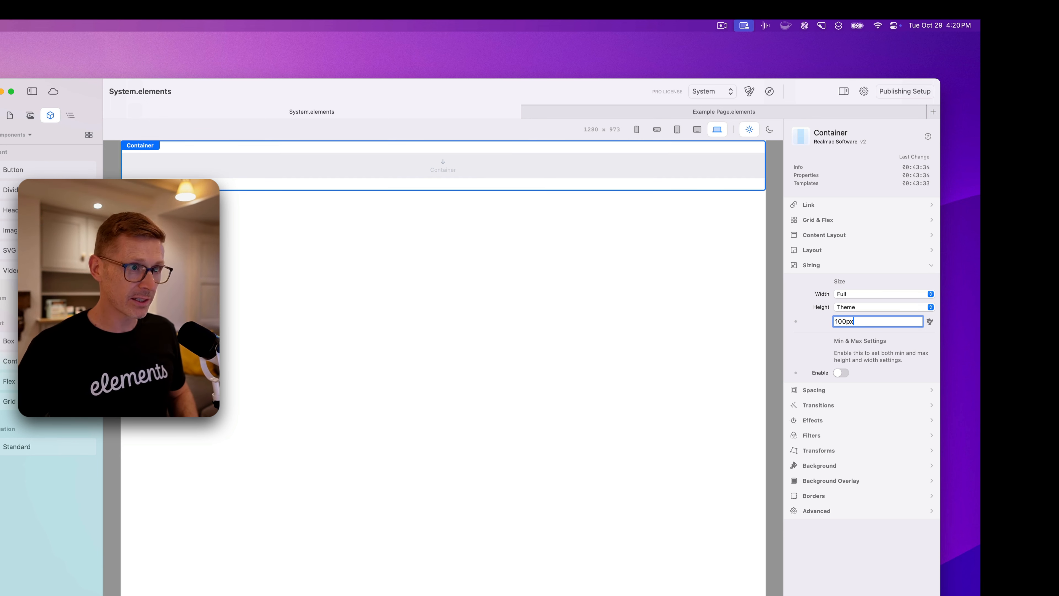
text(3)
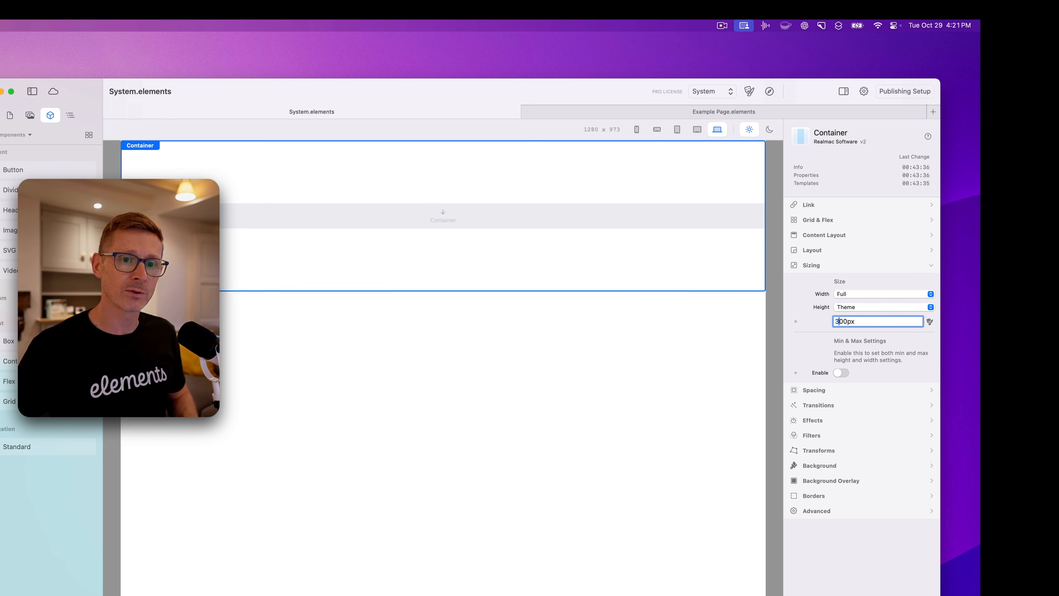
key(super+a)
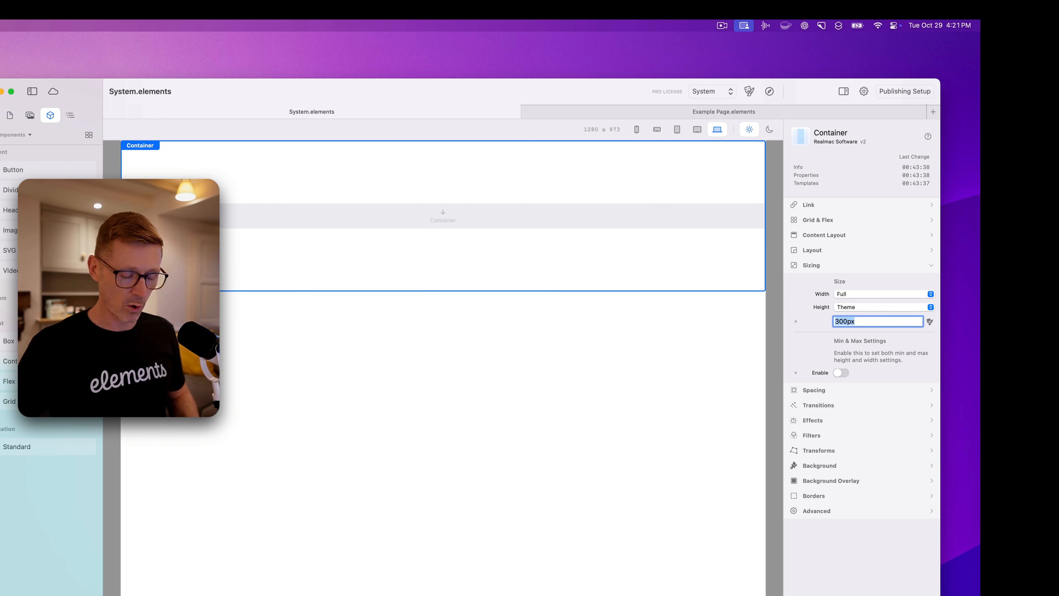
text(50)
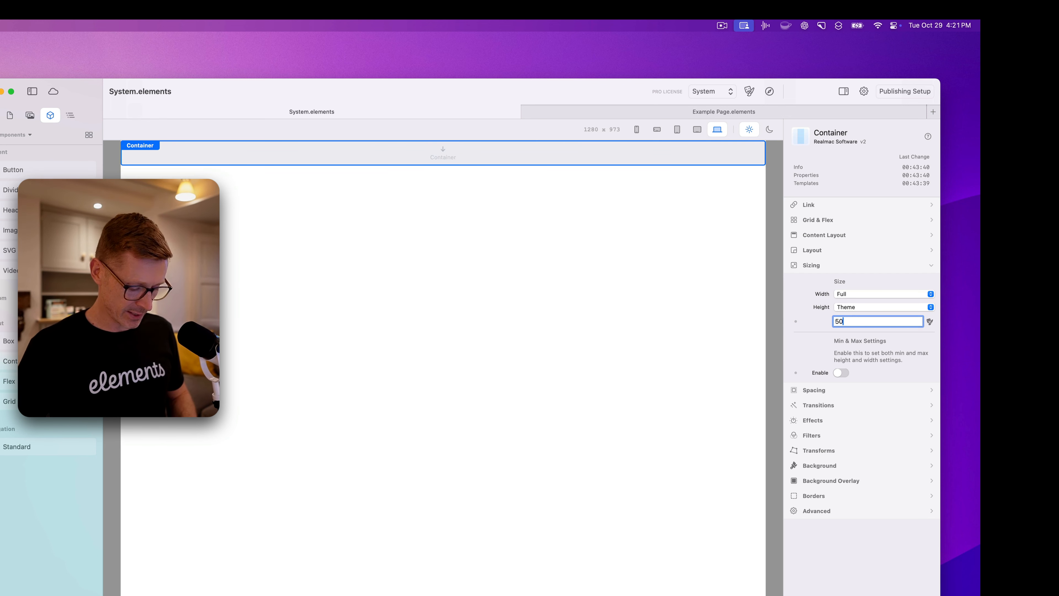
text(vh)
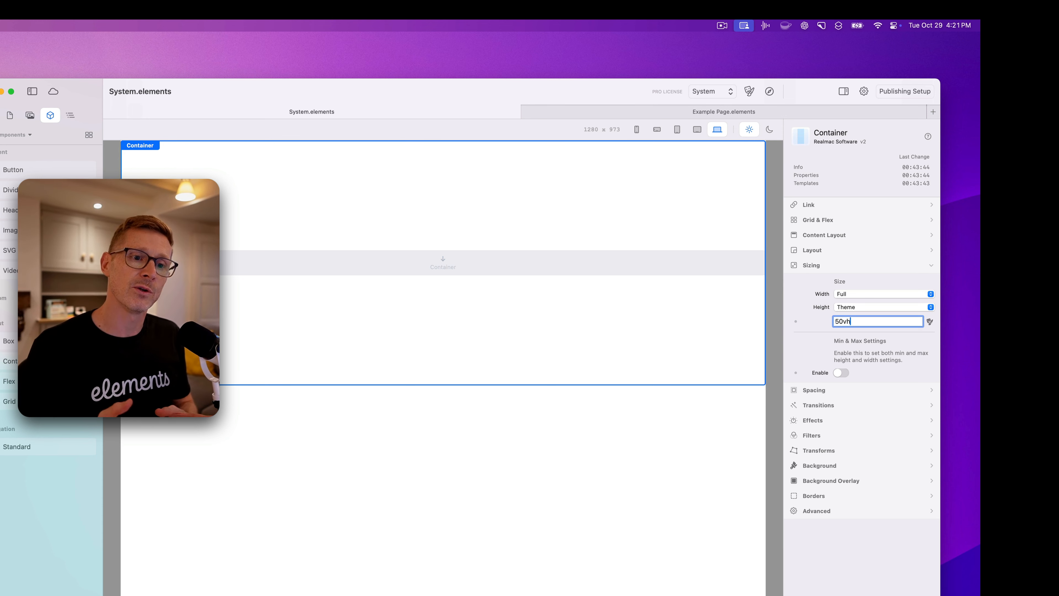
key(super+a)
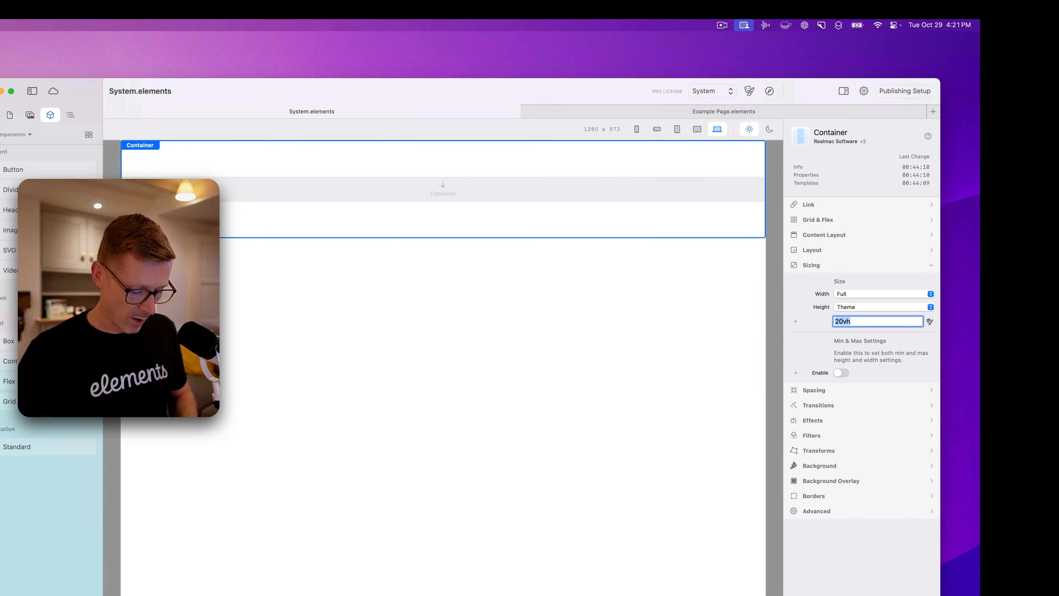
text(450)
key(Return)
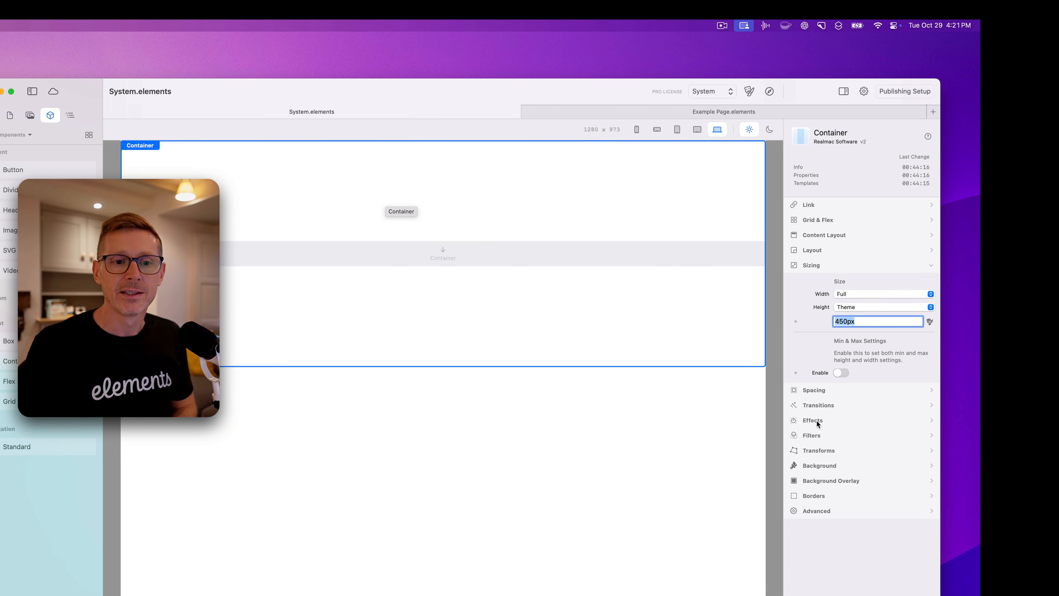
Give the container a static background with a blue solid colour.
click(836, 467)
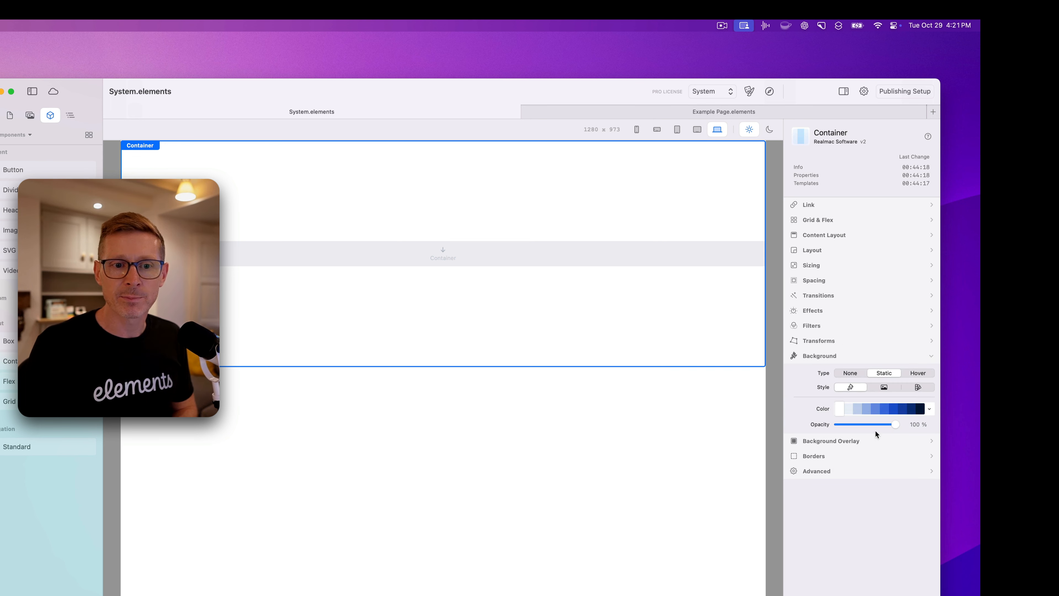
click(853, 375)
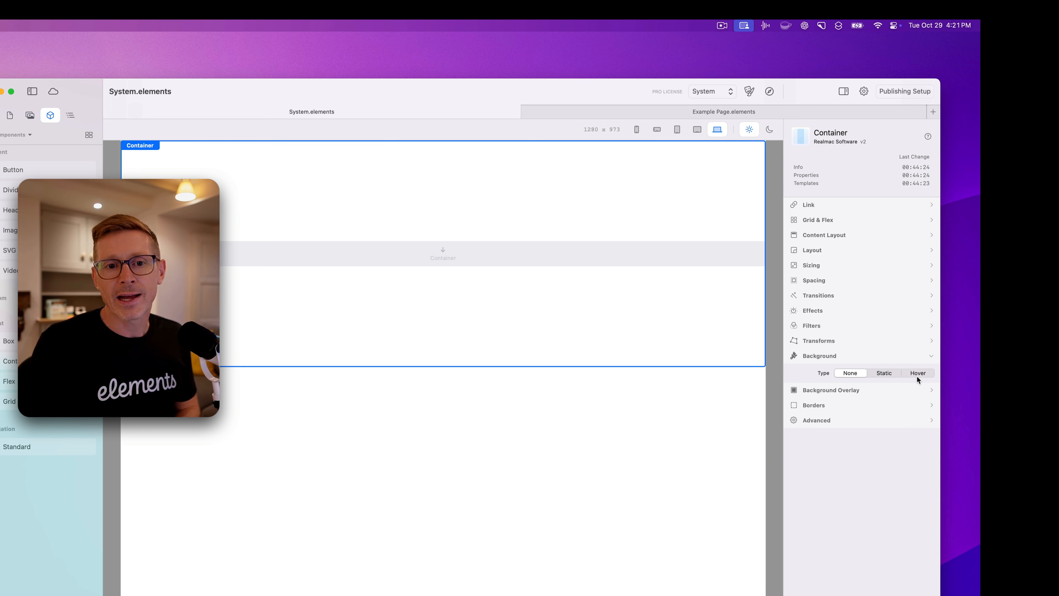
click(881, 375)
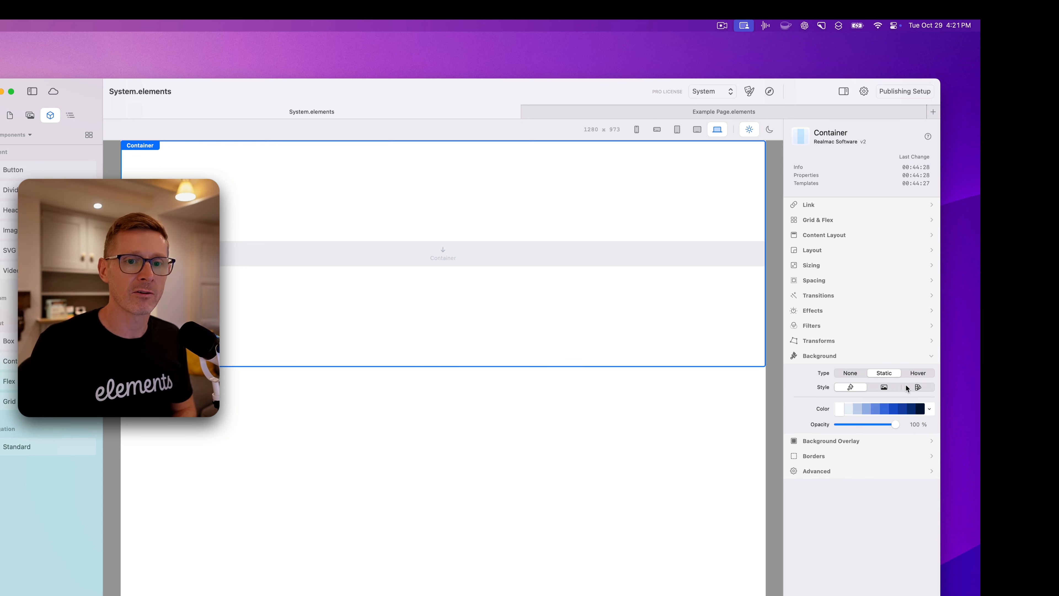
click(896, 390)
click(864, 389)
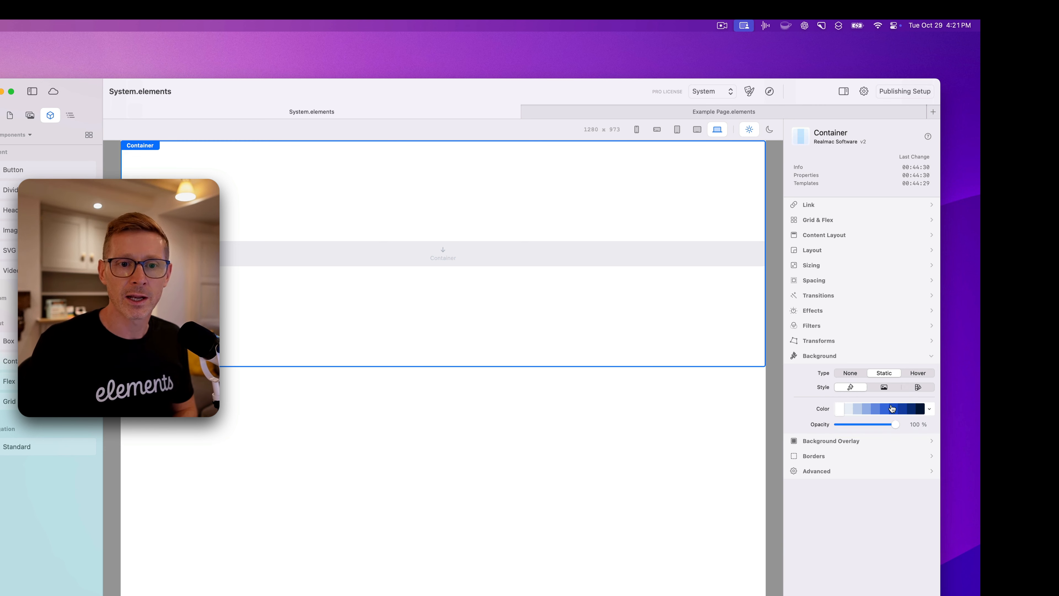
click(893, 409)
Try a Hover background with a lighter blue End-state colour, then return the type to Static.
click(914, 373)
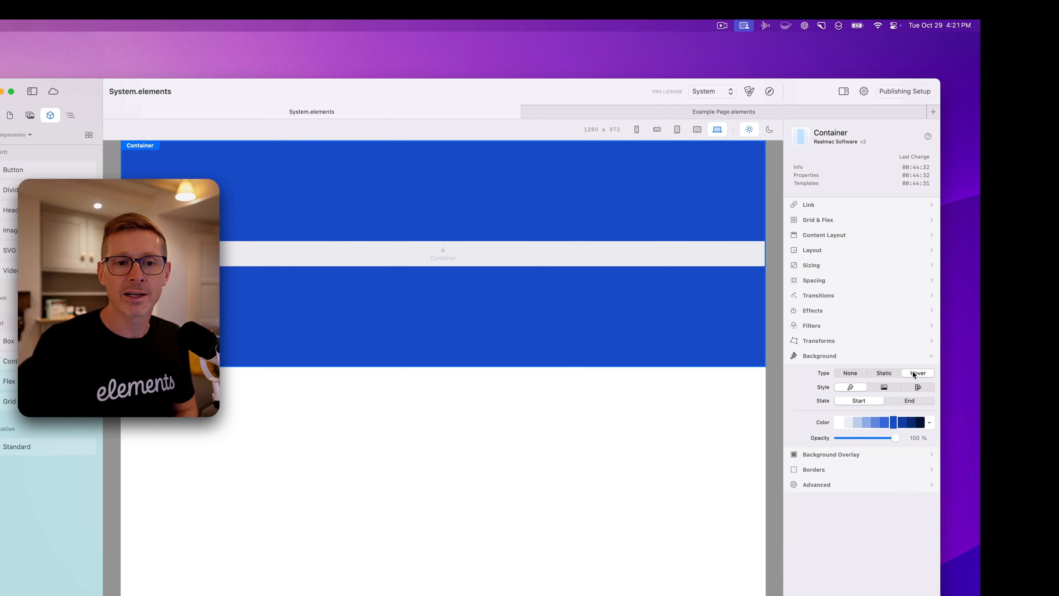
click(897, 402)
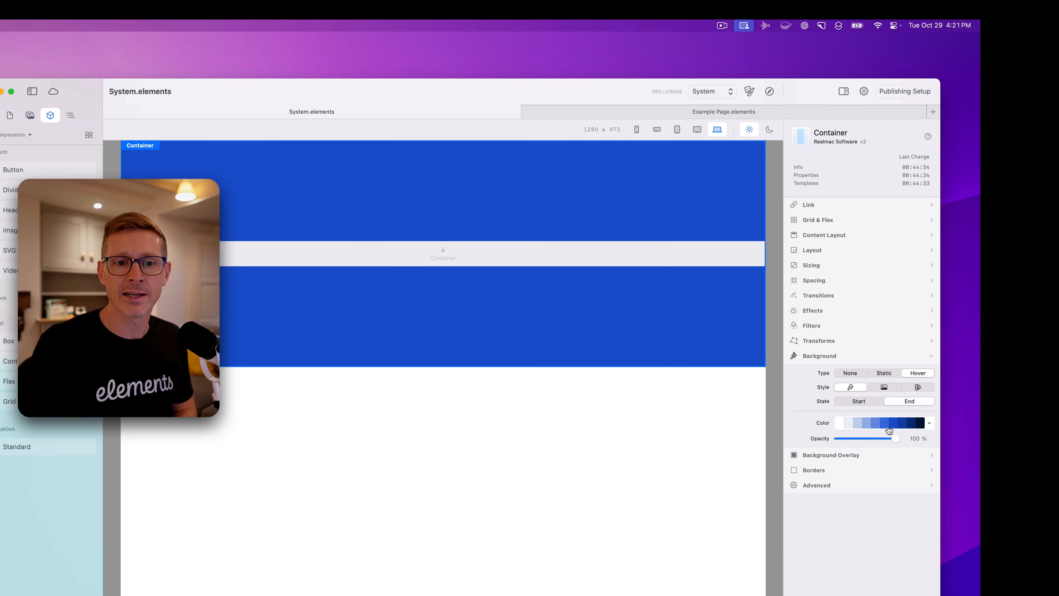
click(875, 424)
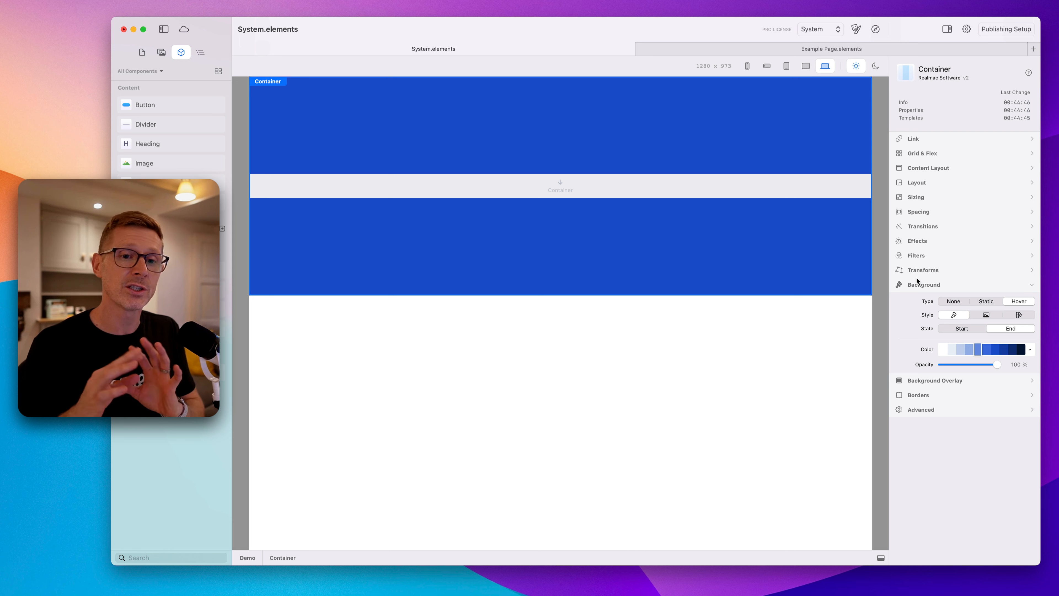
click(984, 302)
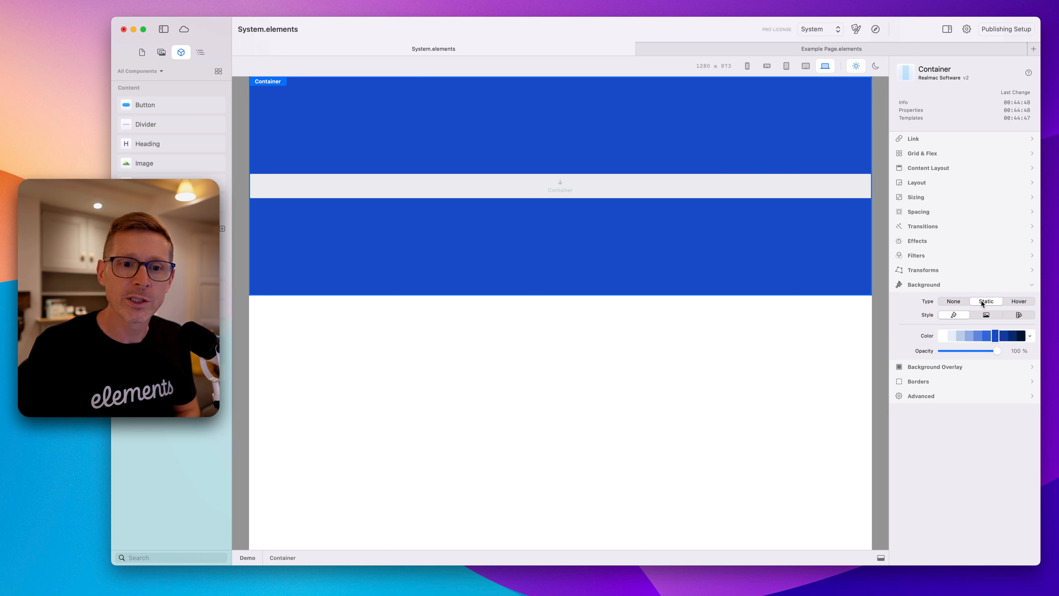
Switch the background style to image and drop imagine.jpeg from the resources onto the image well.
click(995, 315)
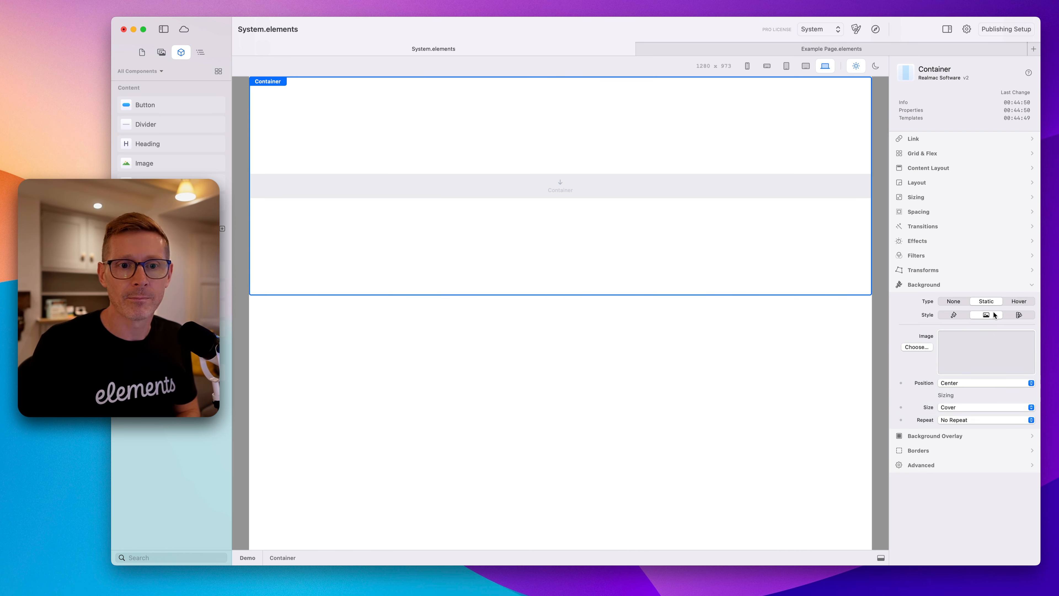
click(162, 53)
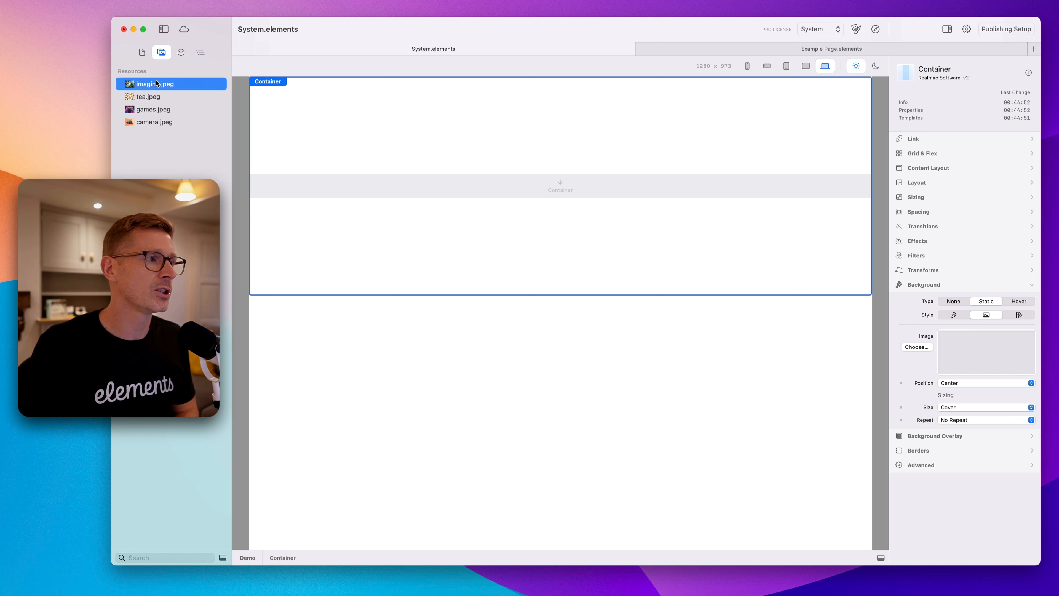
drag(151, 95, 1001, 356)
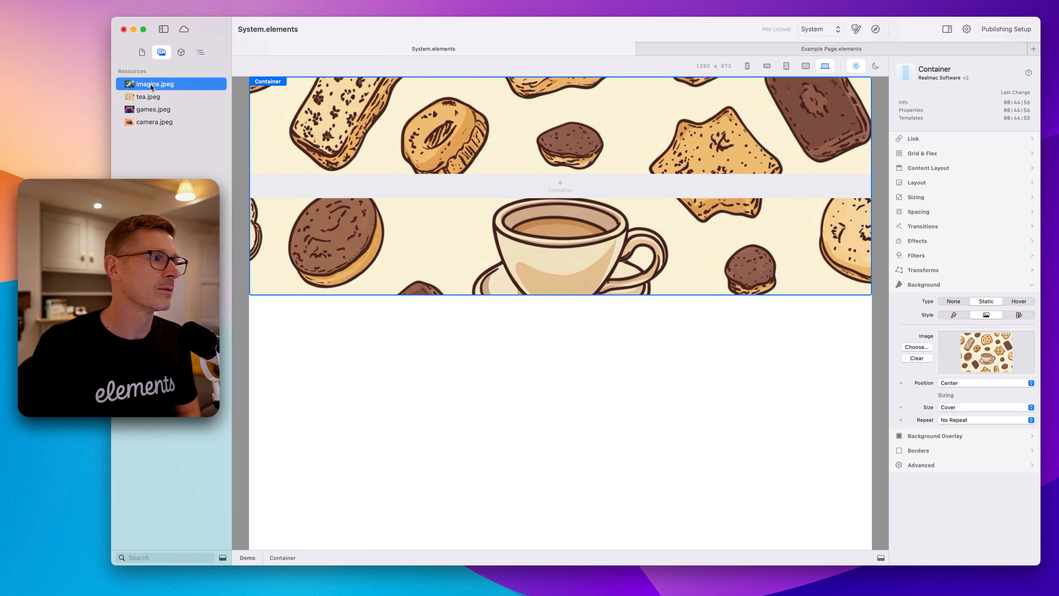
drag(152, 86, 950, 358)
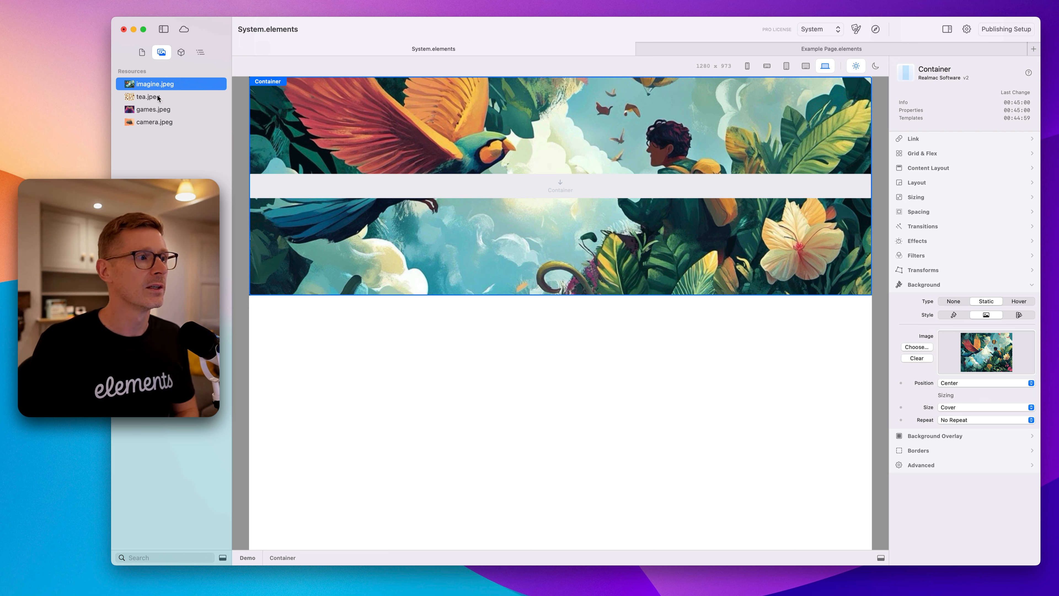
Replace the container's background image with tea.jpeg from the resources.
drag(158, 98, 955, 347)
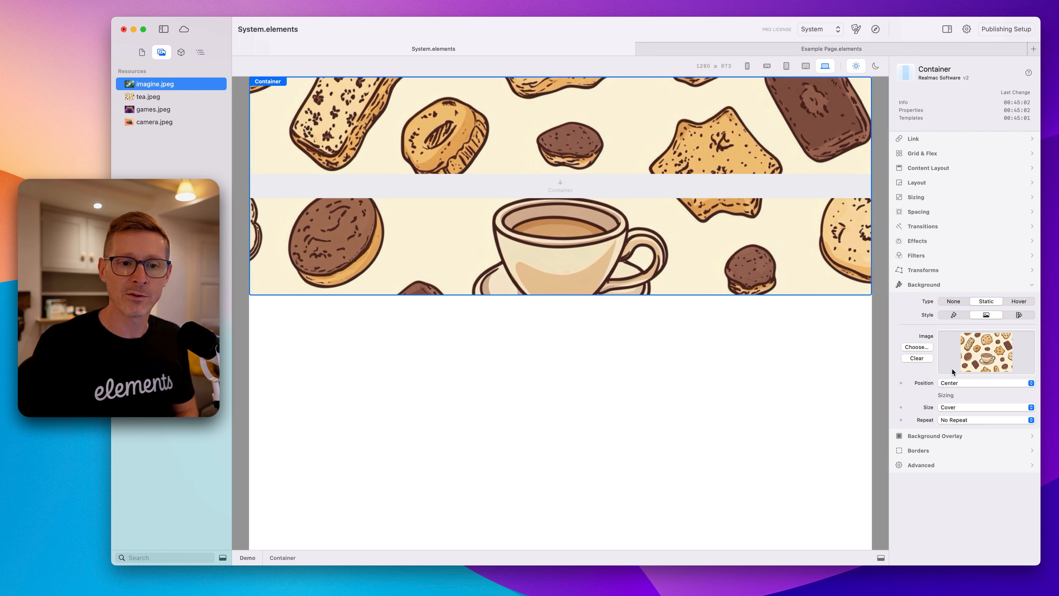
click(954, 385)
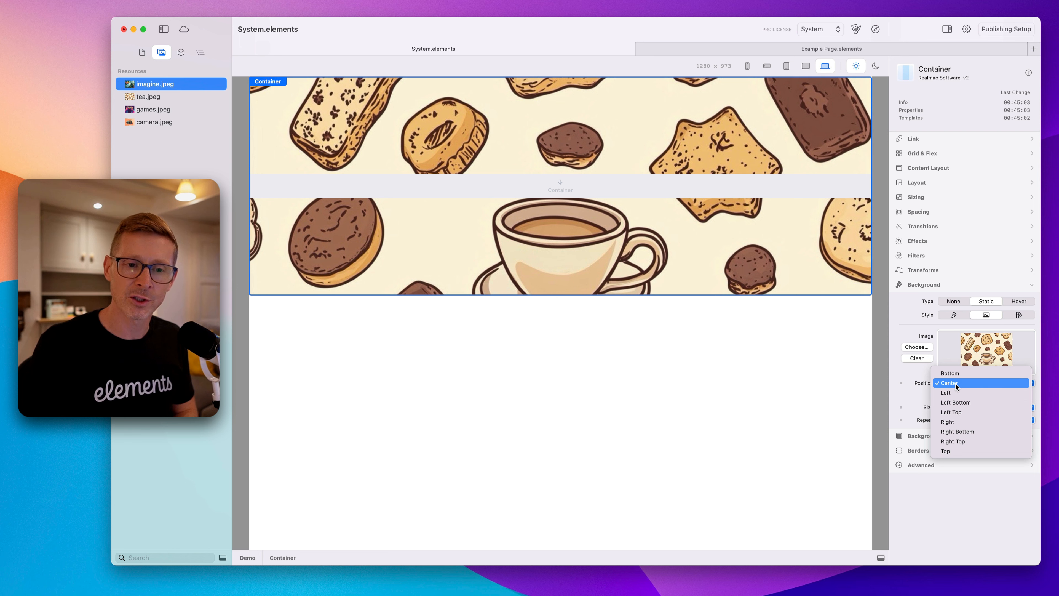
click(925, 386)
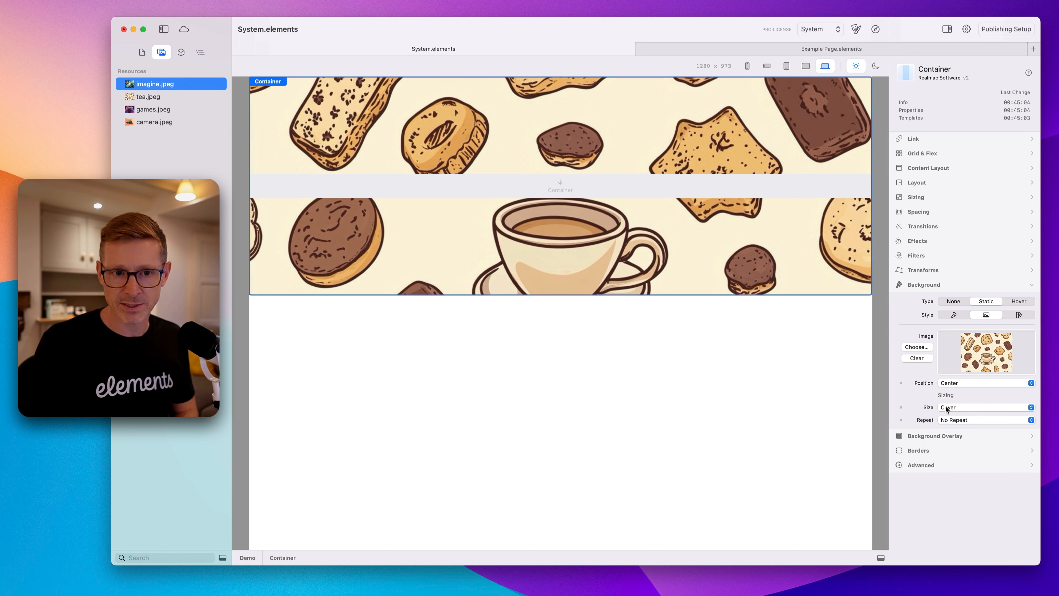
Try a gradient background style with a Via colour, then switch the style back to image.
click(1026, 315)
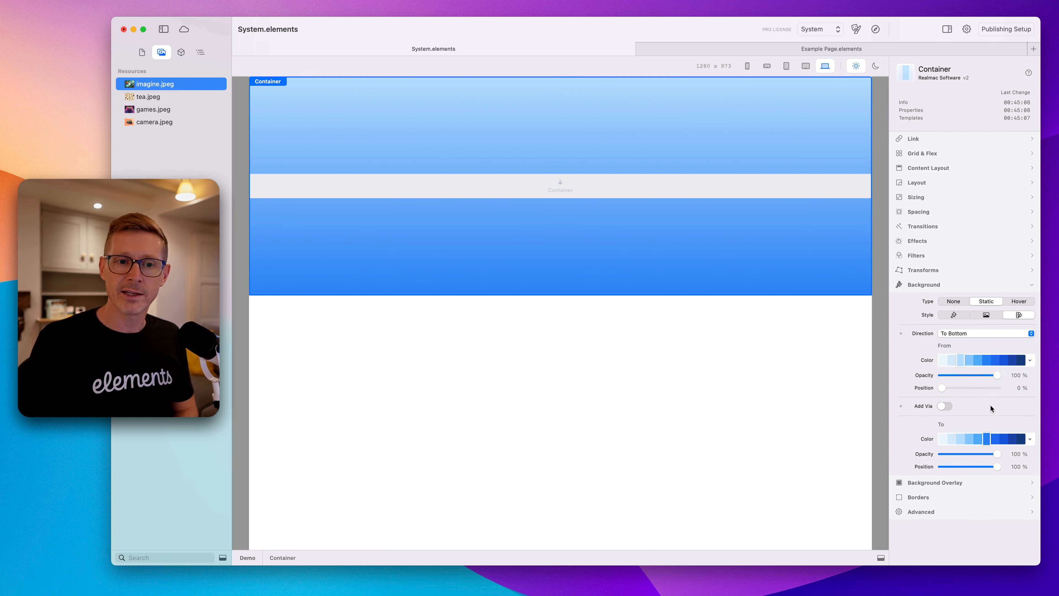
click(943, 407)
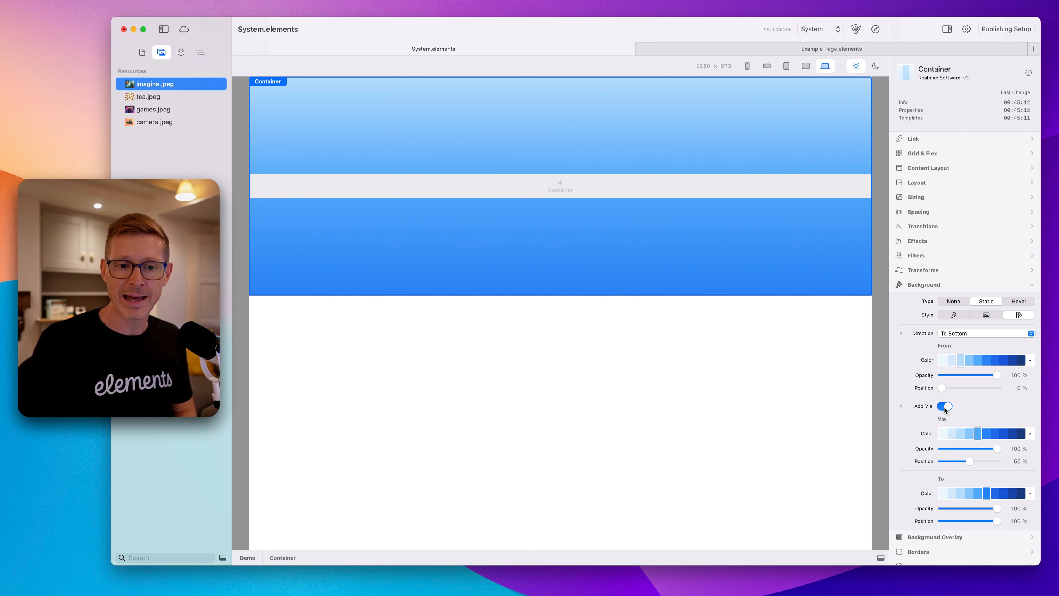
click(953, 434)
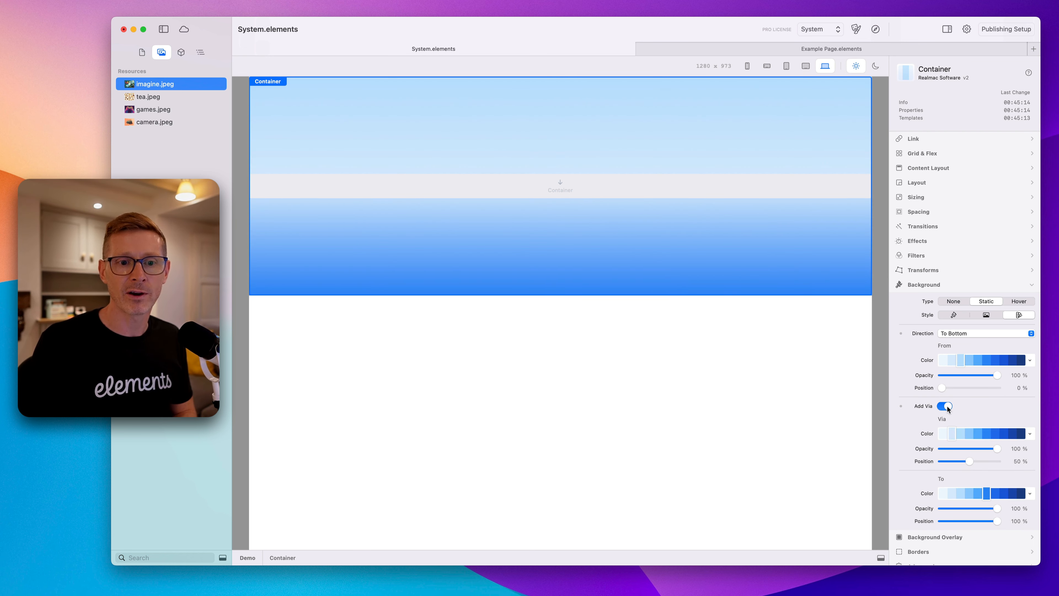
click(946, 407)
click(985, 316)
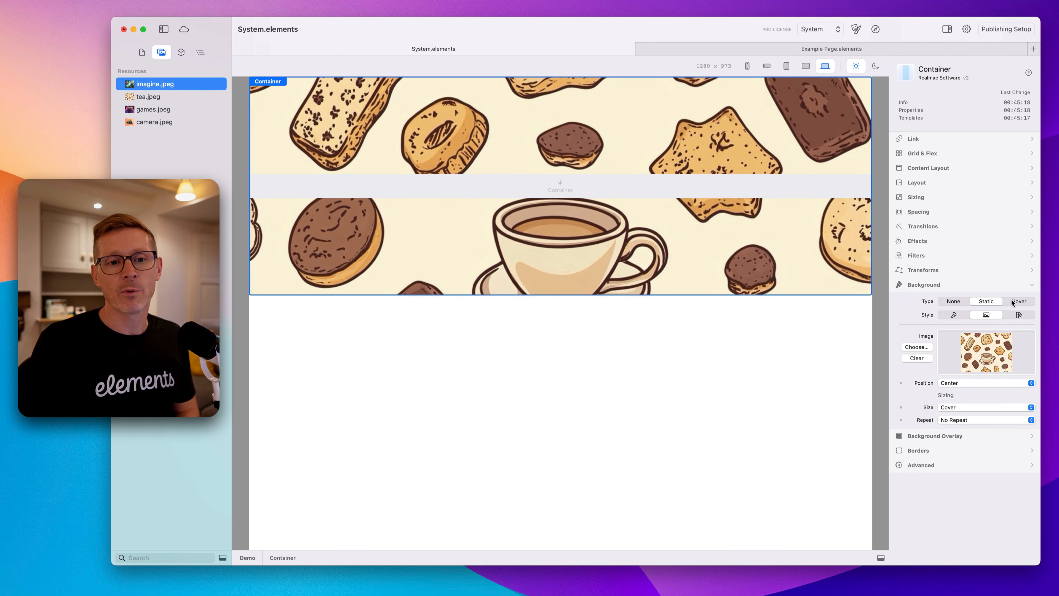
Give the container a static Background Overlay with a dark blue colour at 40% opacity.
click(934, 287)
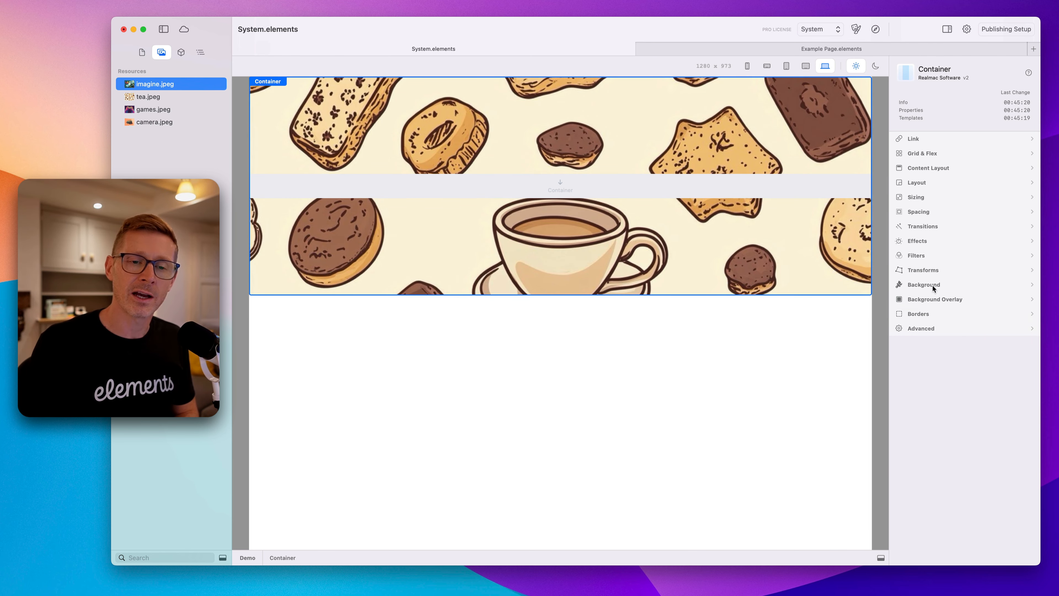
click(941, 300)
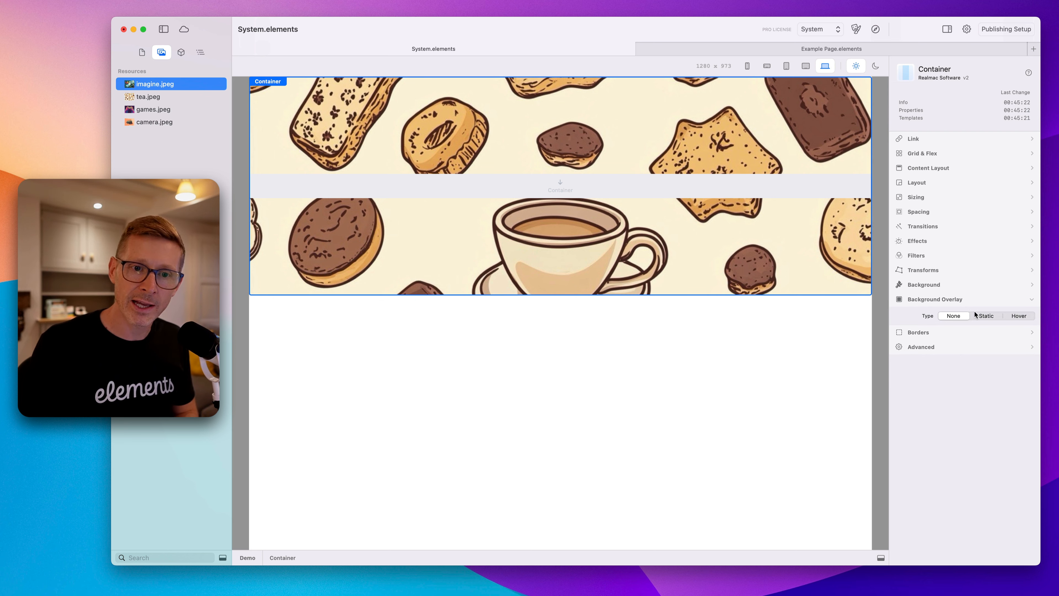
click(987, 316)
click(986, 350)
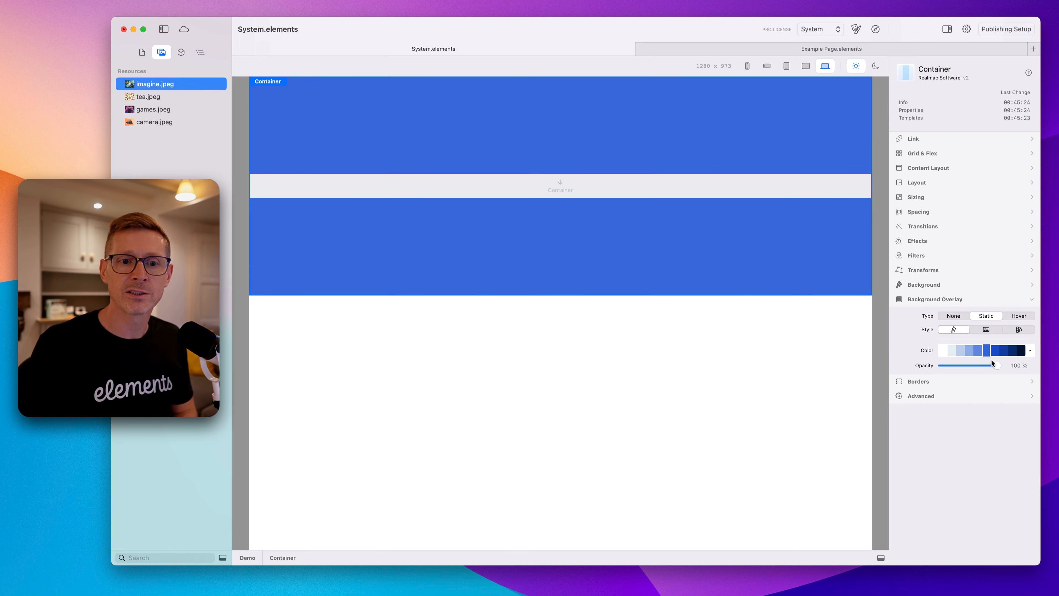
drag(997, 366, 963, 365)
click(1022, 350)
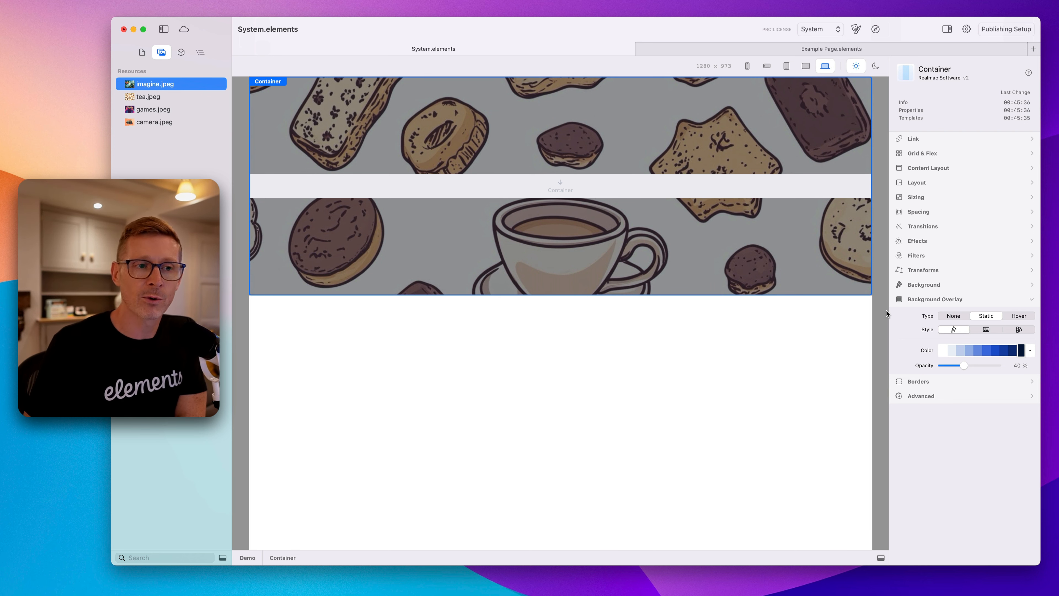
Switch the overlay colour to black from the colour list and set its opacity to 46%.
click(1030, 350)
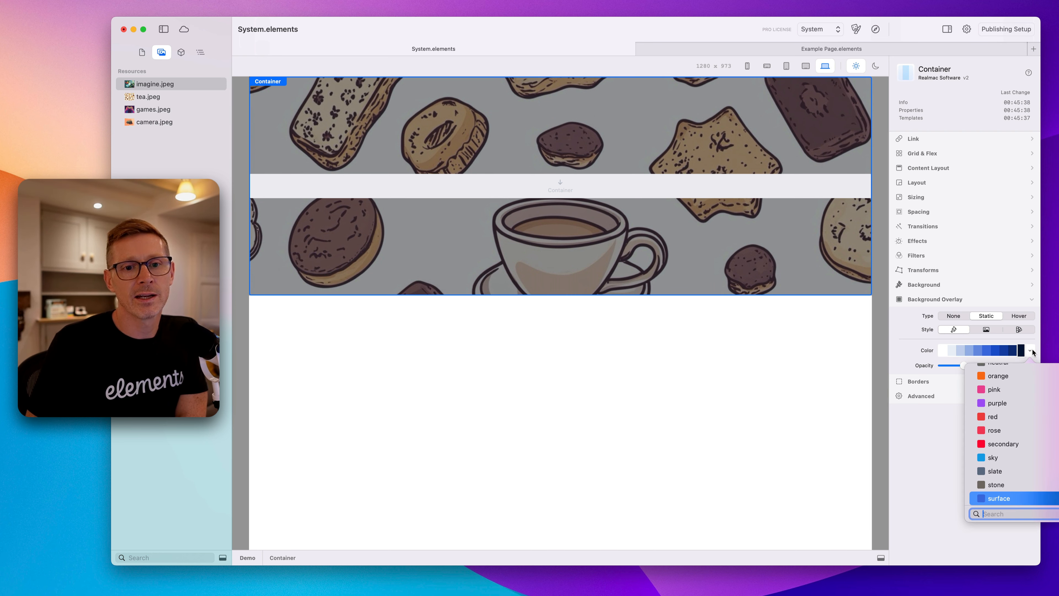
scroll(1029, 368, up, 3)
click(1022, 389)
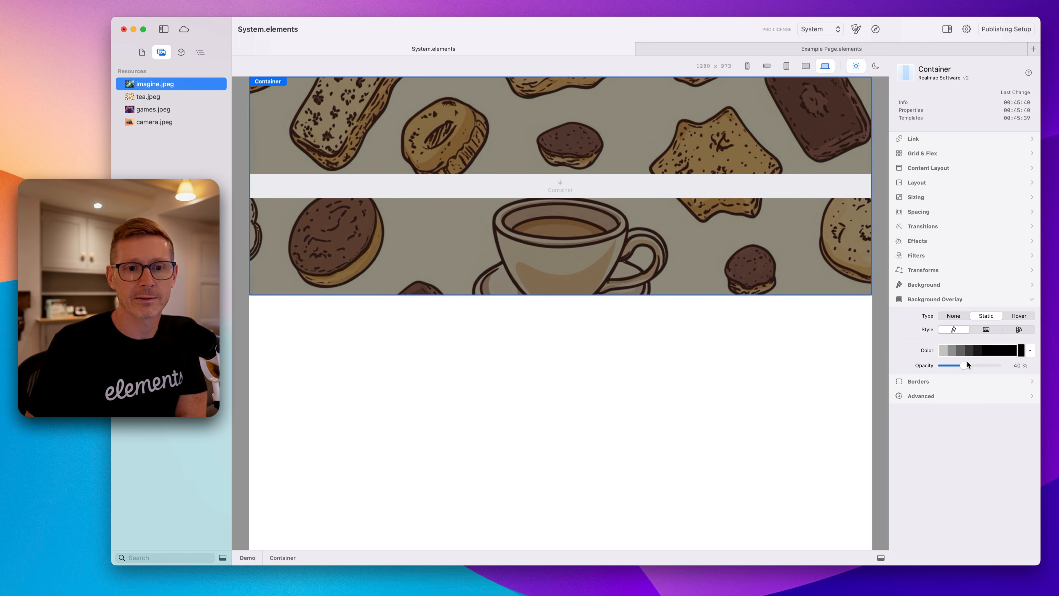
drag(967, 364, 967, 366)
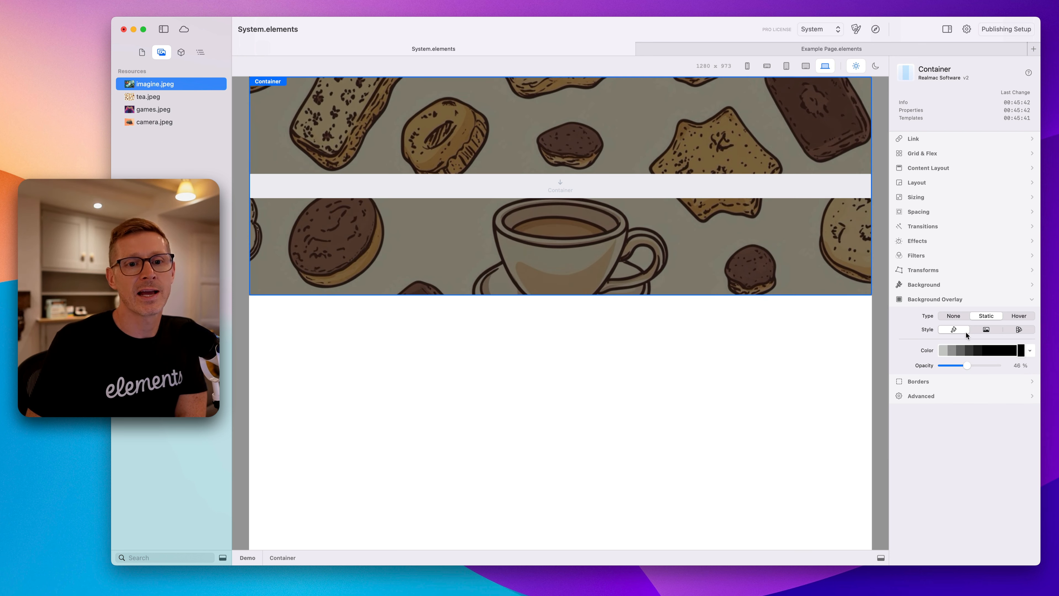
Add a Heading component inside the container.
click(201, 52)
click(181, 52)
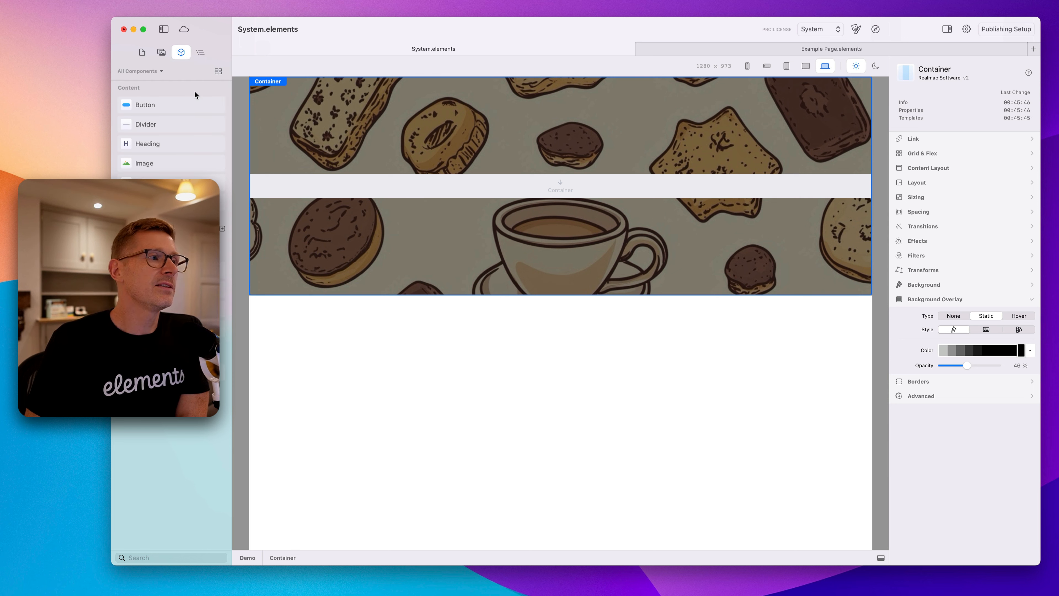
drag(176, 145, 584, 185)
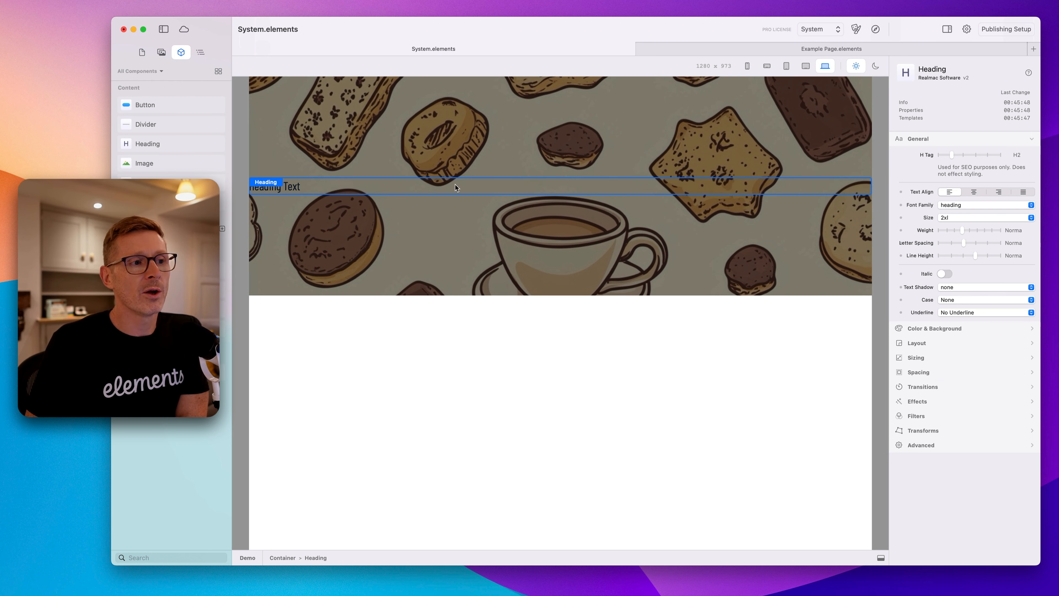
Select the heading and centre-align its text.
click(400, 185)
click(400, 185)
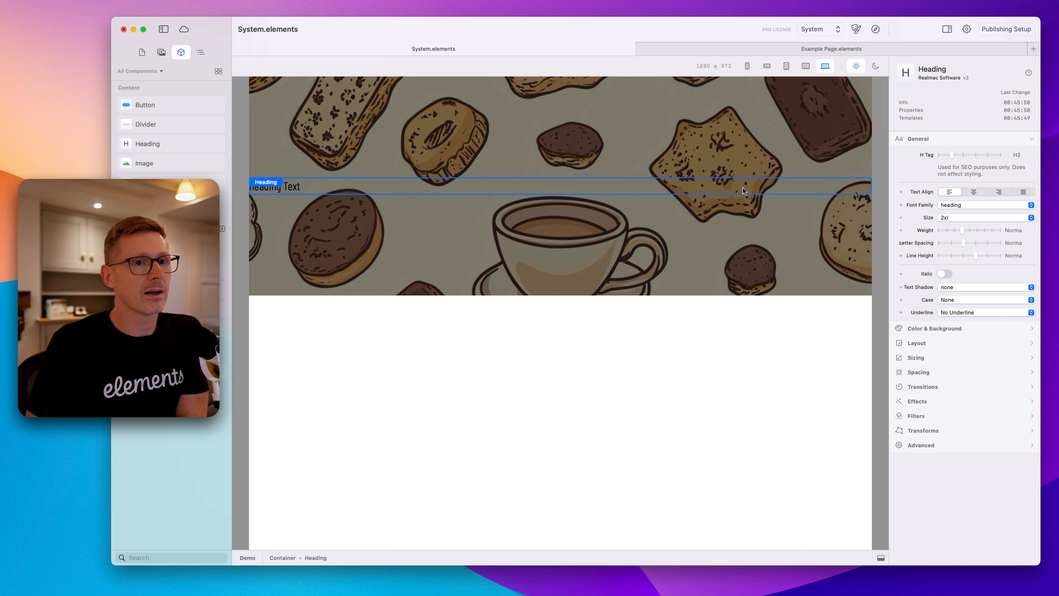
click(974, 193)
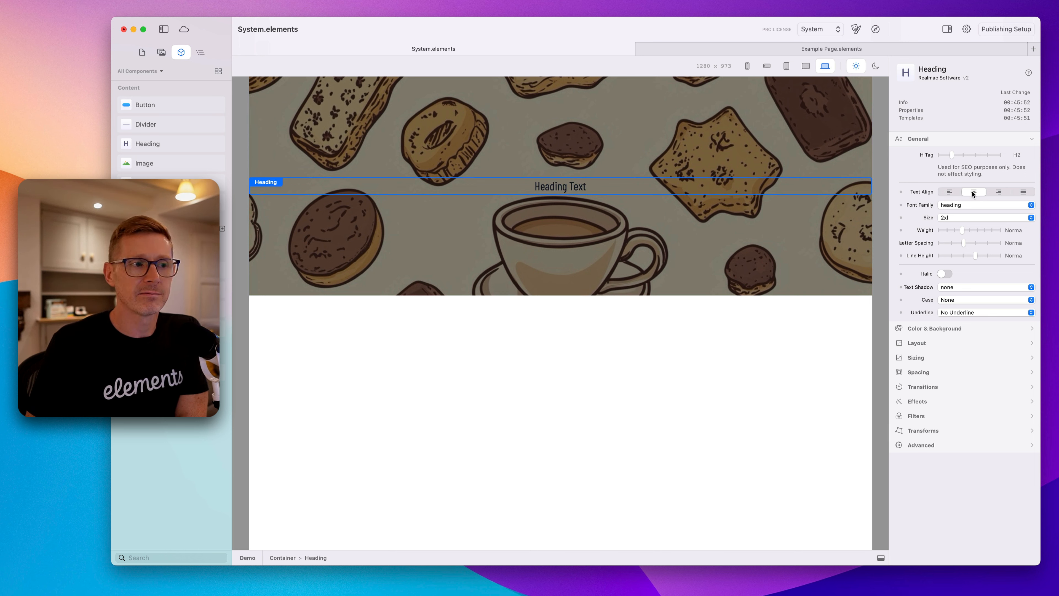
Set the heading's text colour to white and its size to 7xl.
click(945, 330)
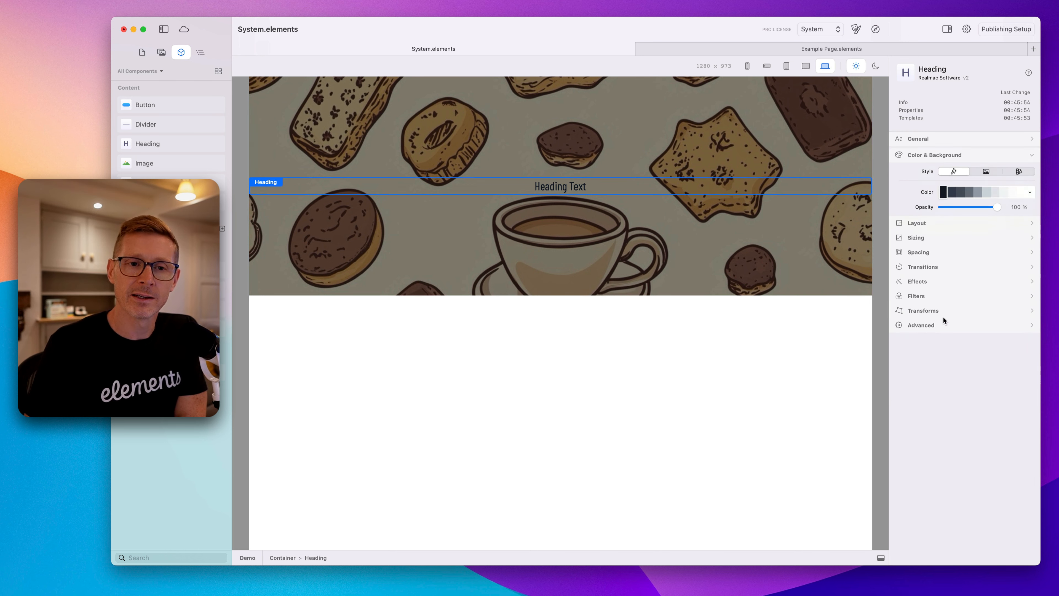
click(1020, 192)
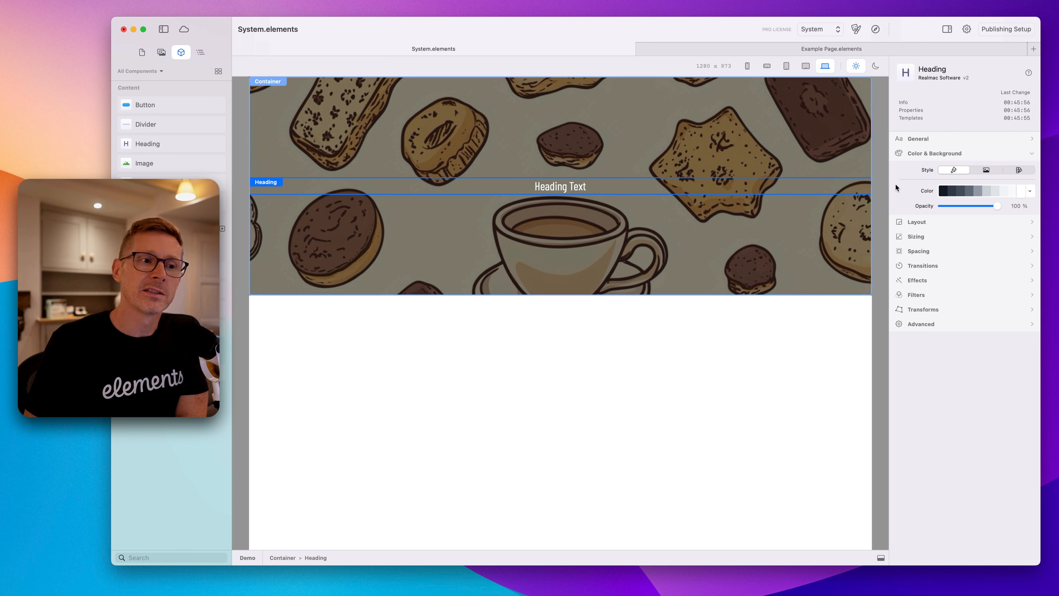
click(947, 139)
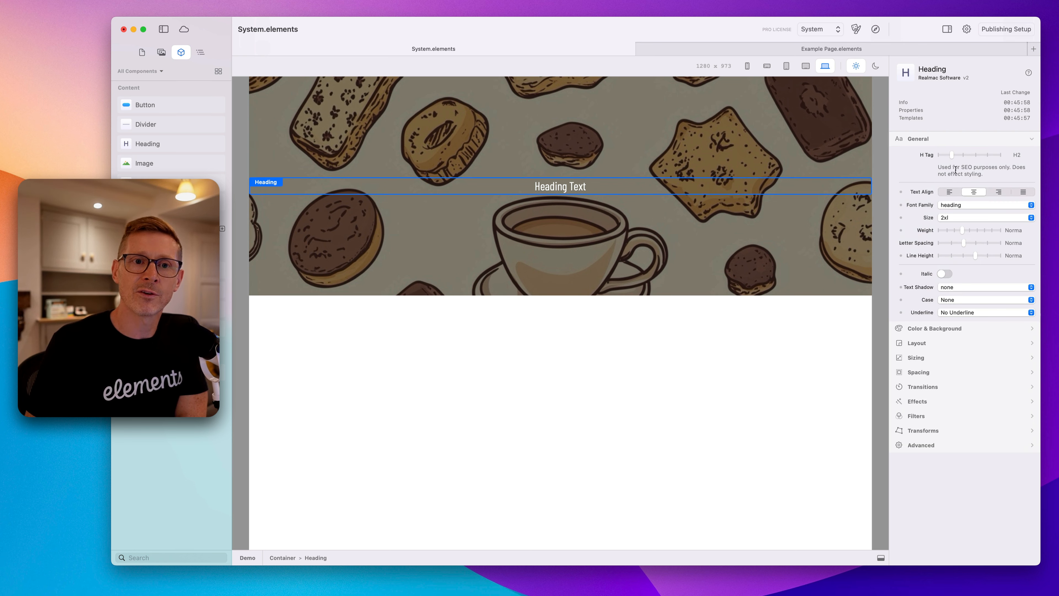
click(947, 217)
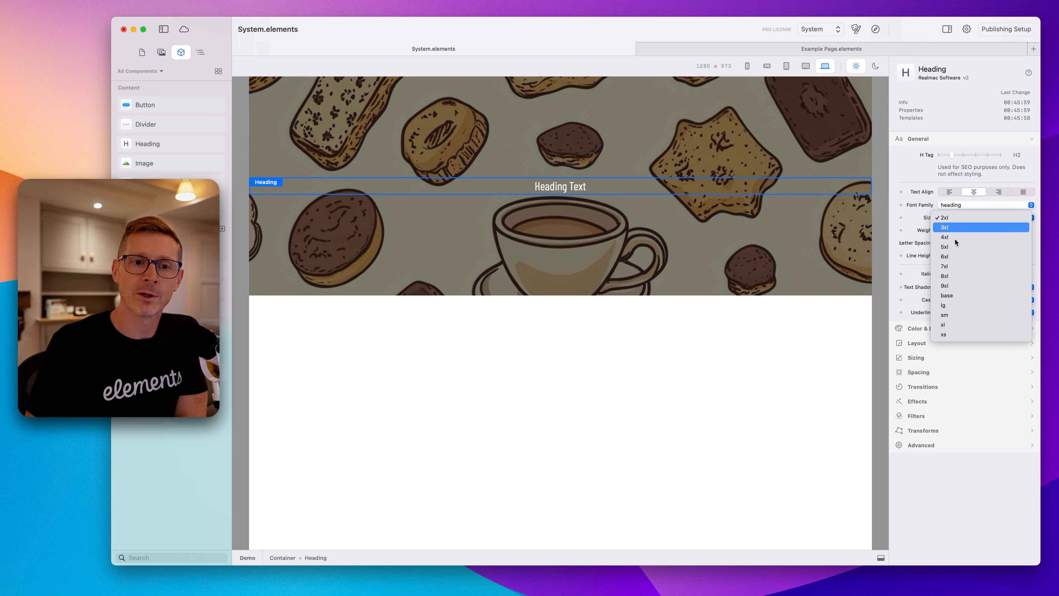
click(957, 264)
Replace the heading text with Welcome.
double_click(549, 182)
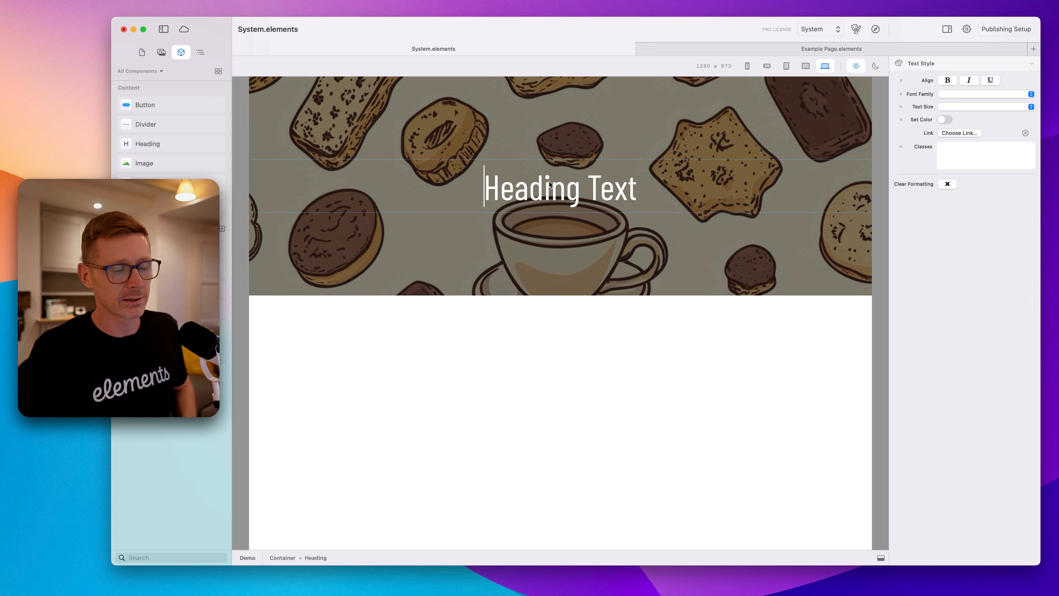
text(Welcome)
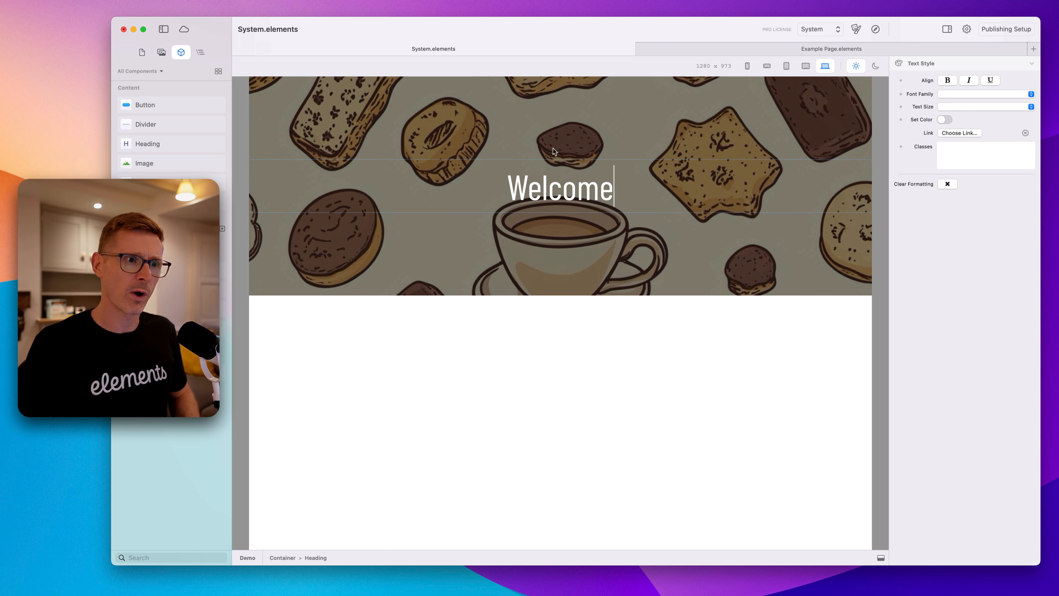
click(776, 225)
click(777, 206)
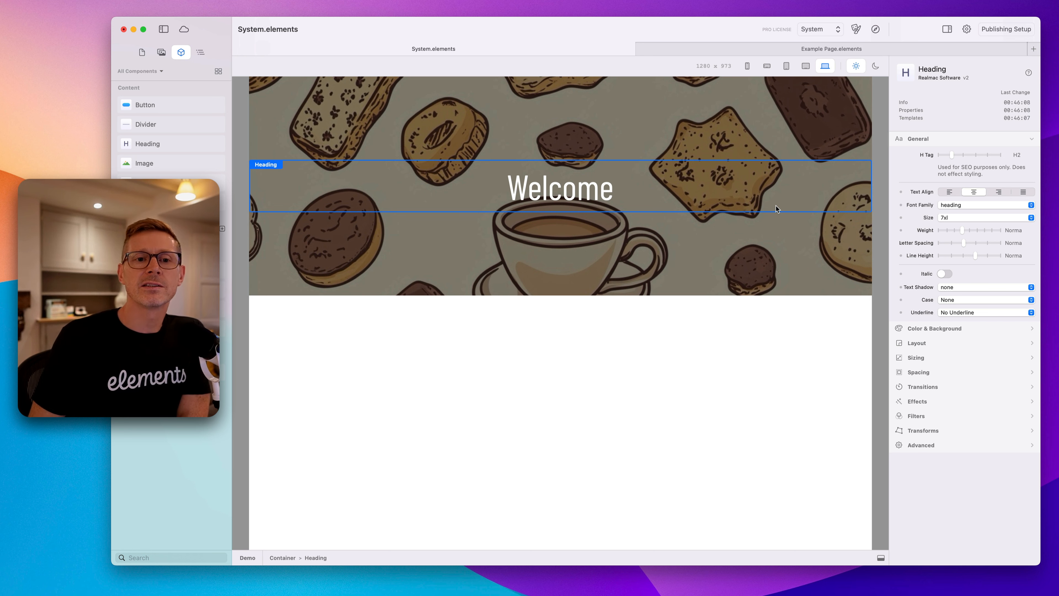
Select the container and the heading in turn to review their settings.
click(936, 143)
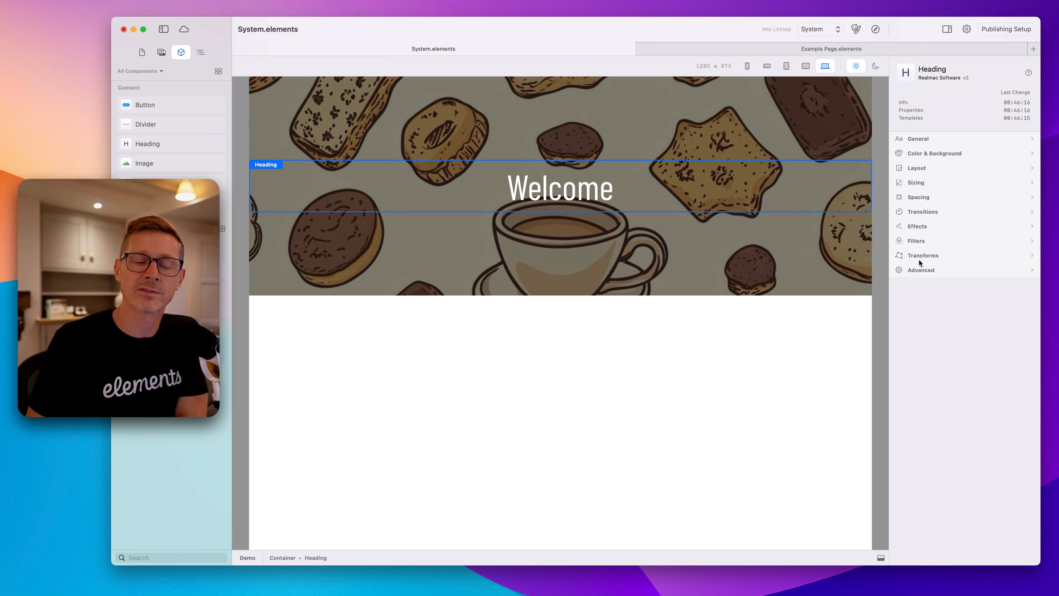
click(859, 269)
click(921, 299)
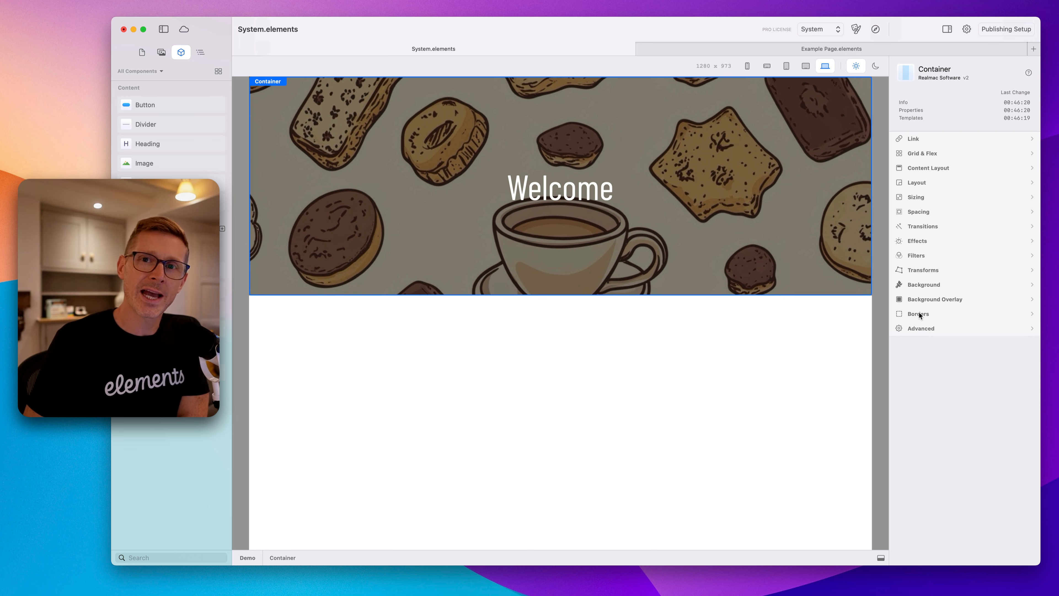
click(649, 198)
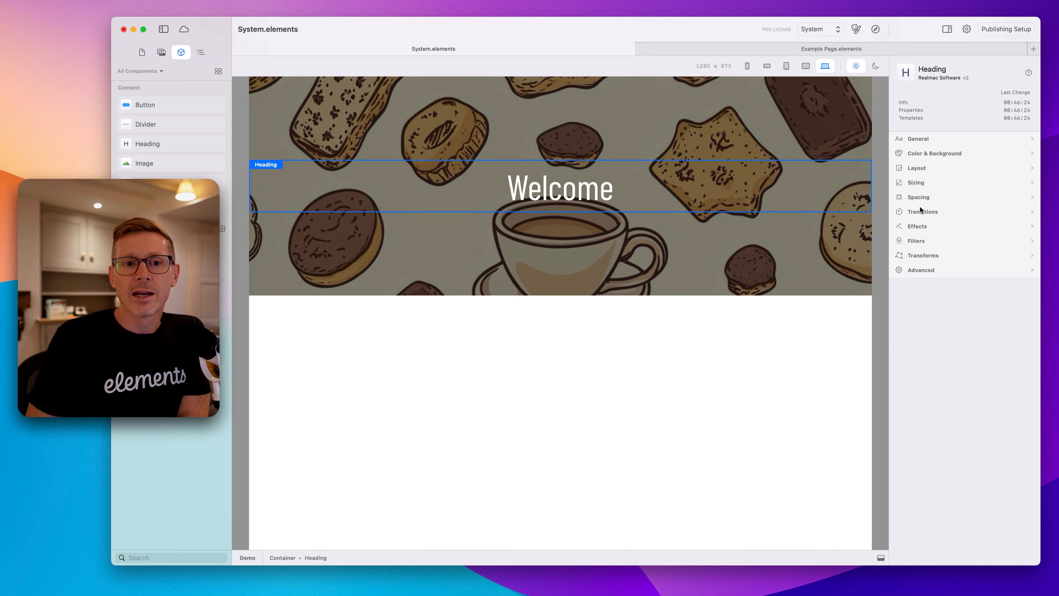
click(799, 251)
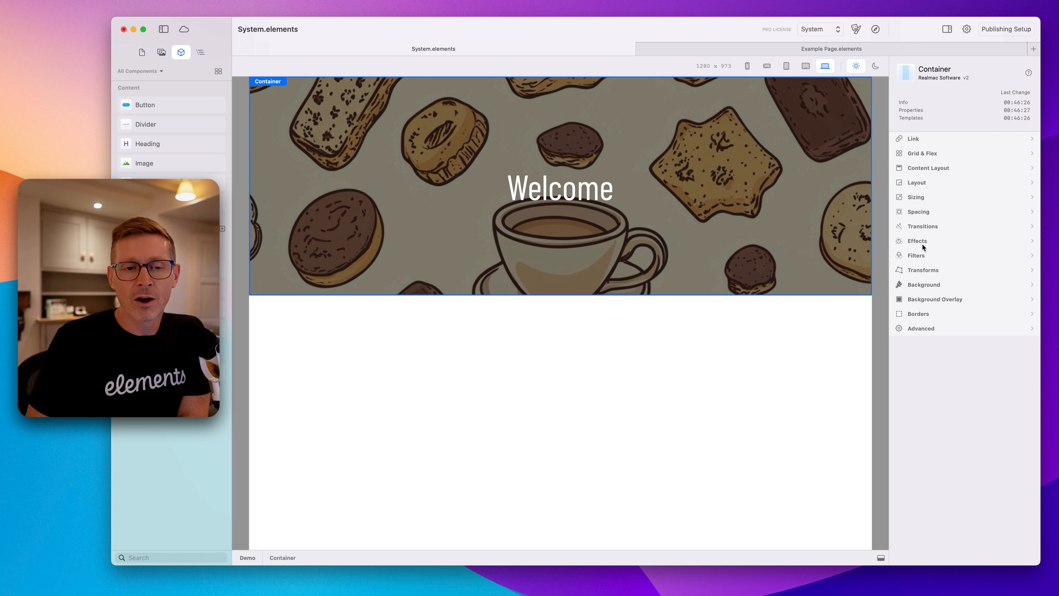
click(763, 202)
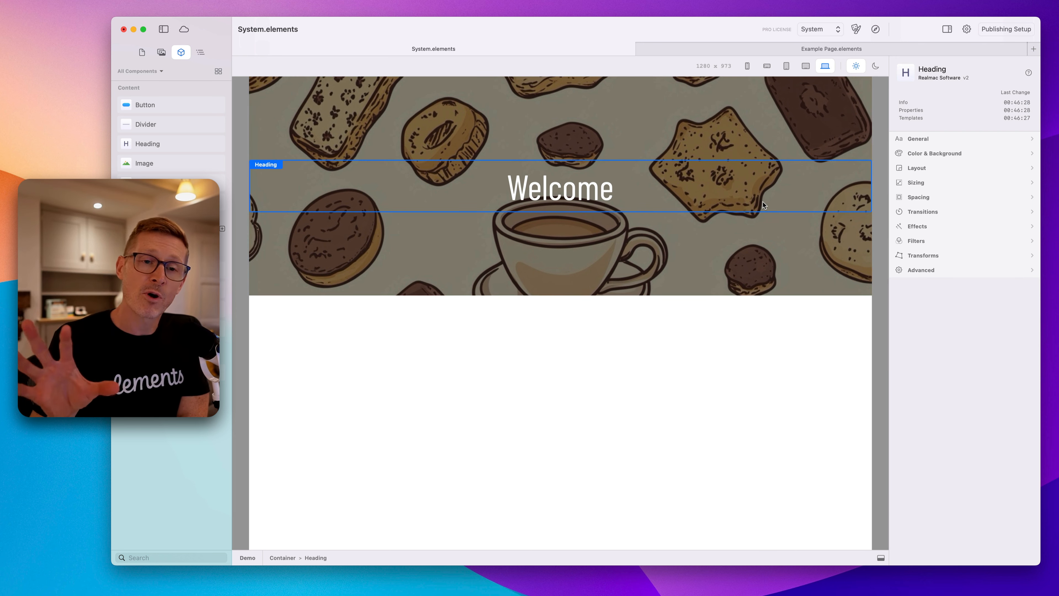
click(933, 183)
click(941, 187)
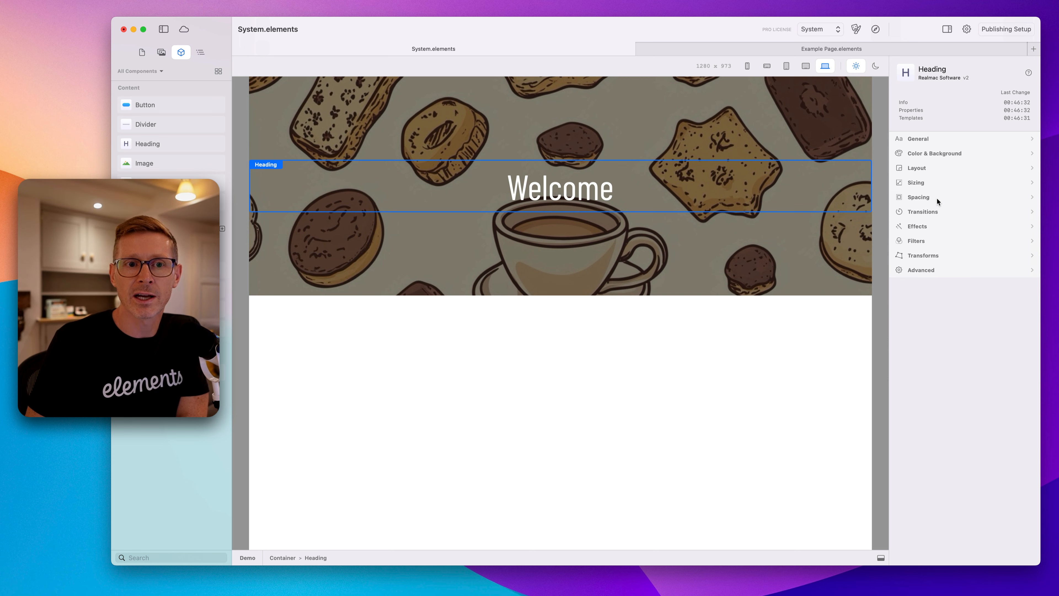
Try enabling Margin & Padding in the heading's spacing, then turn it off and reselect the container.
click(937, 198)
click(935, 196)
click(937, 197)
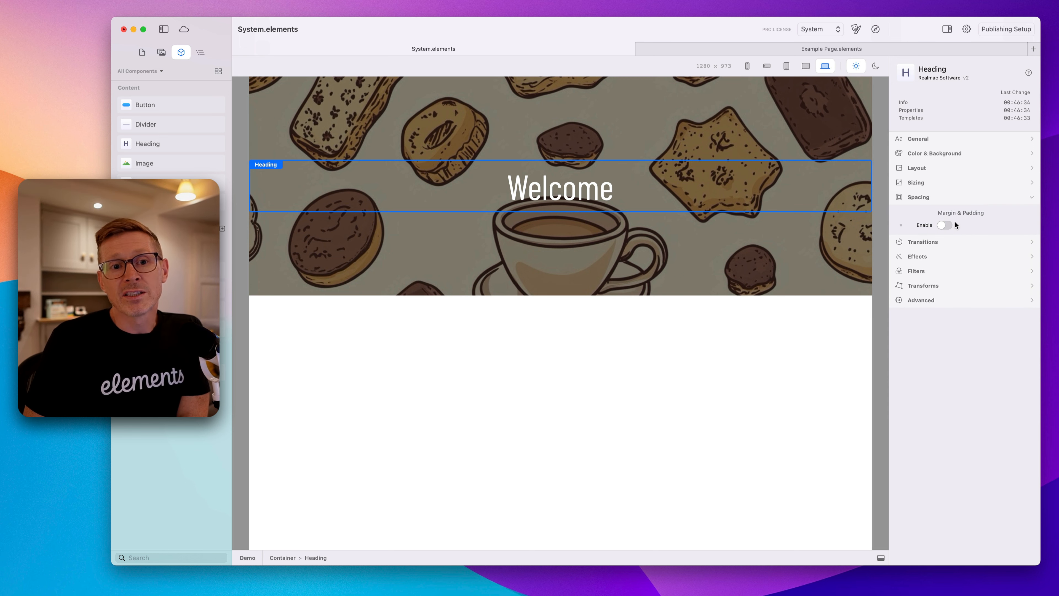
click(946, 225)
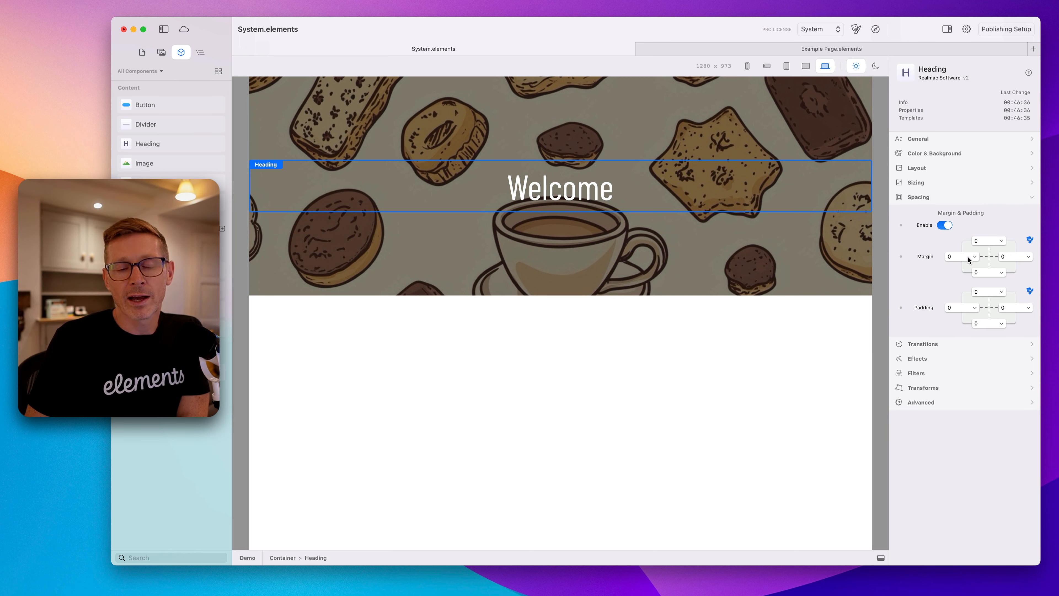
click(945, 225)
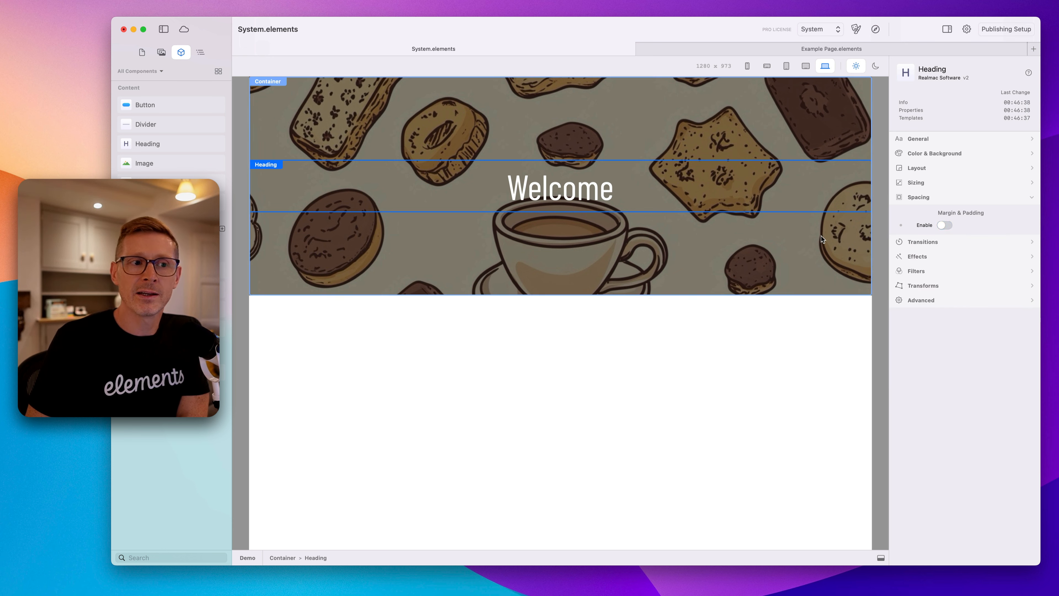
click(816, 239)
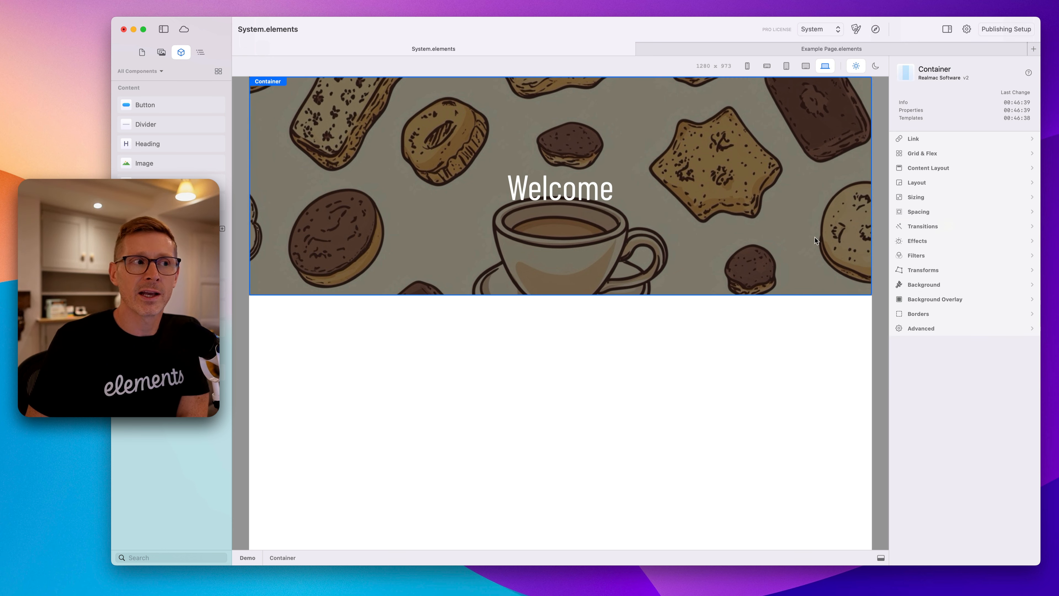
click(931, 210)
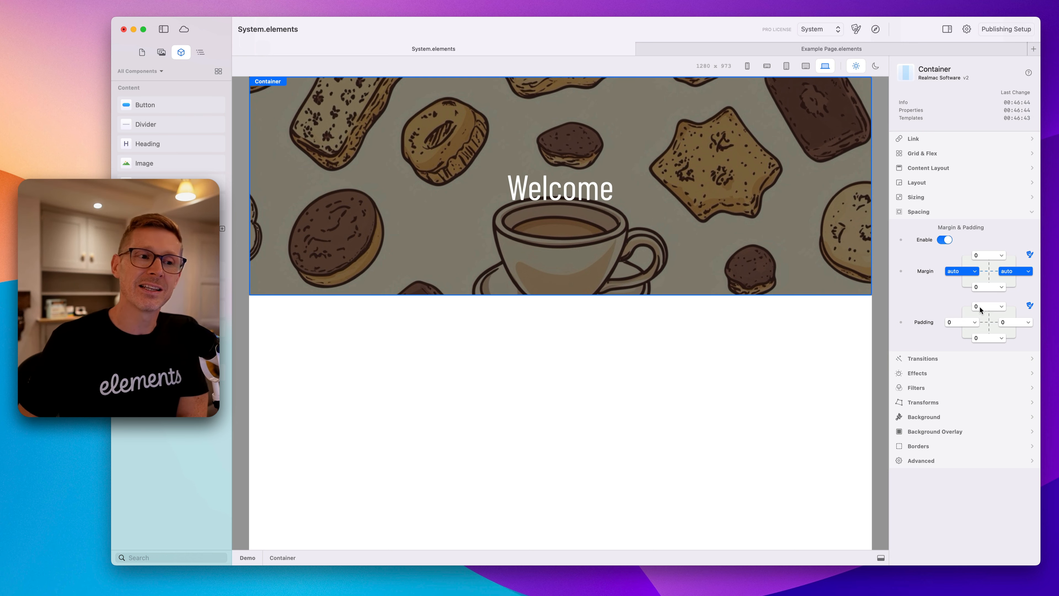
click(598, 180)
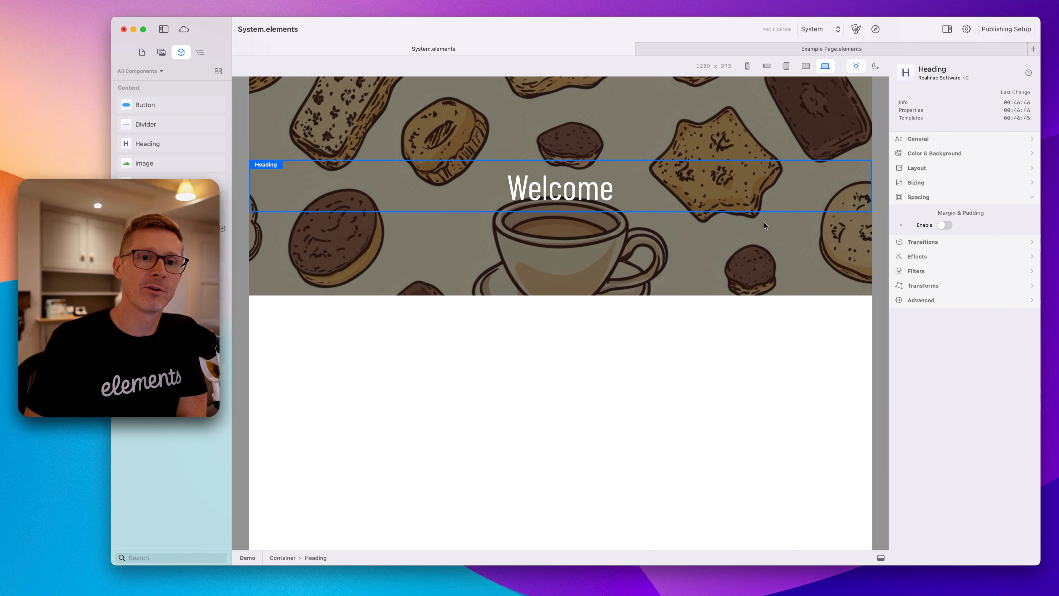
click(927, 202)
click(948, 229)
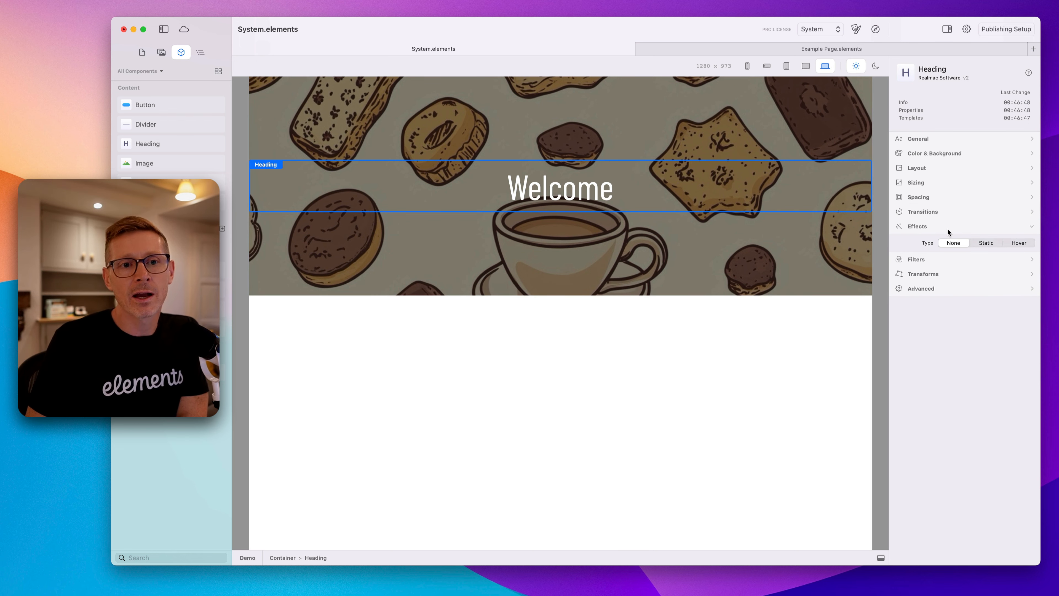
click(987, 245)
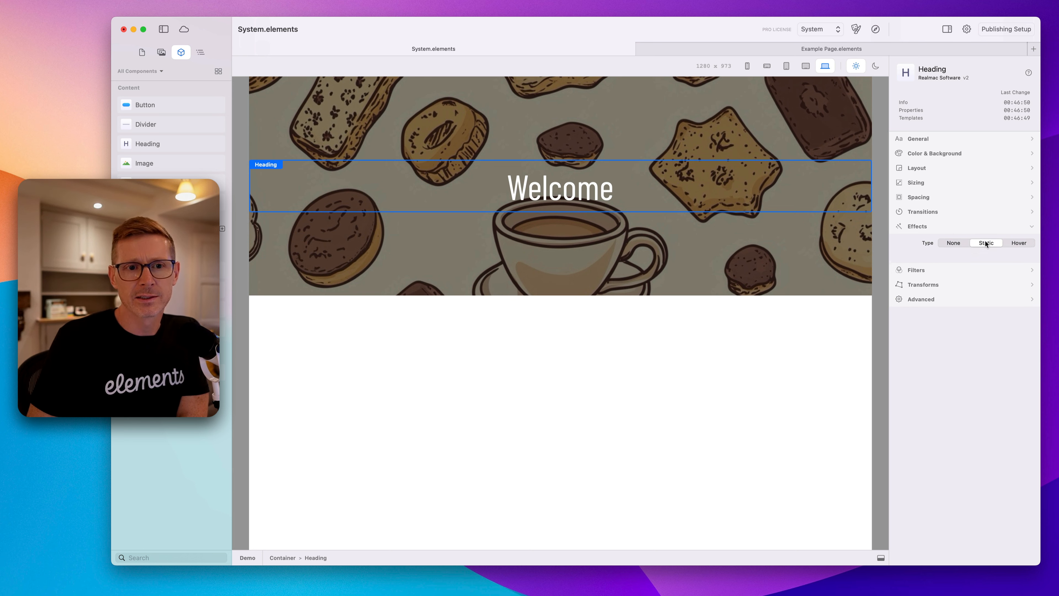
click(958, 245)
click(947, 227)
click(944, 240)
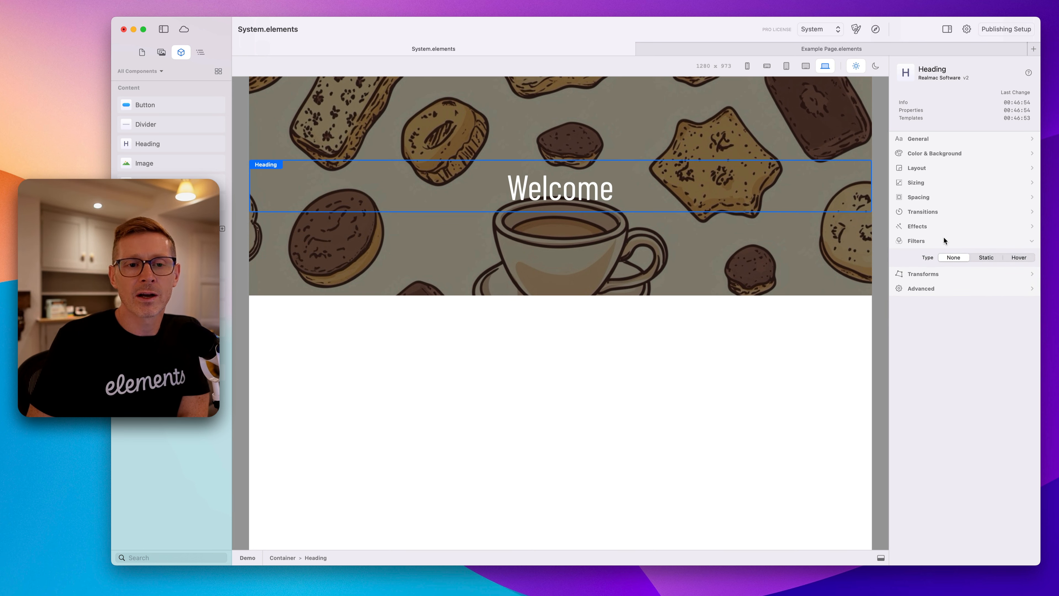
click(992, 259)
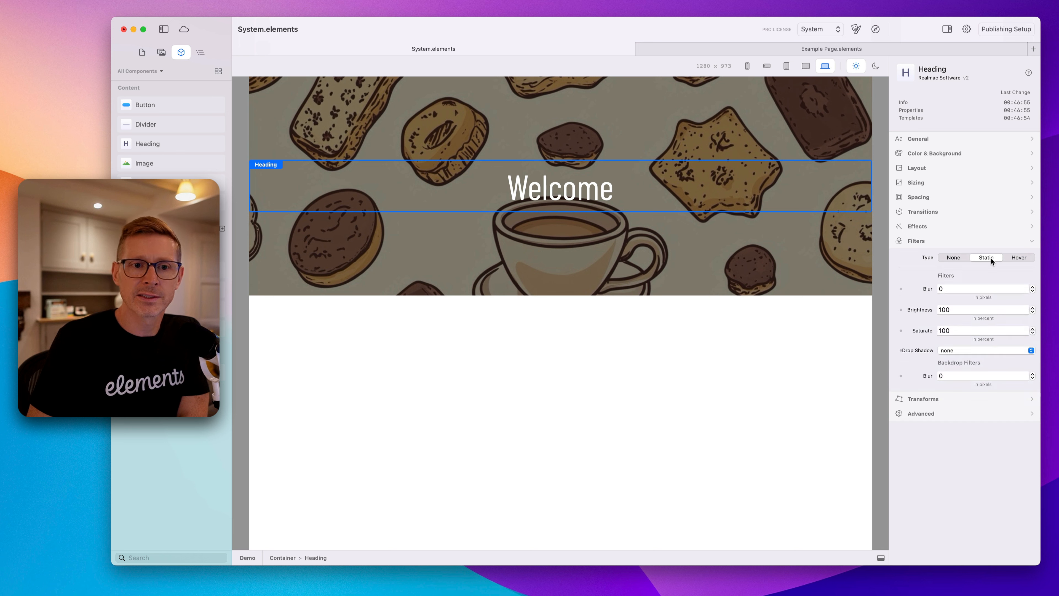
click(938, 244)
click(938, 245)
click(960, 256)
click(944, 241)
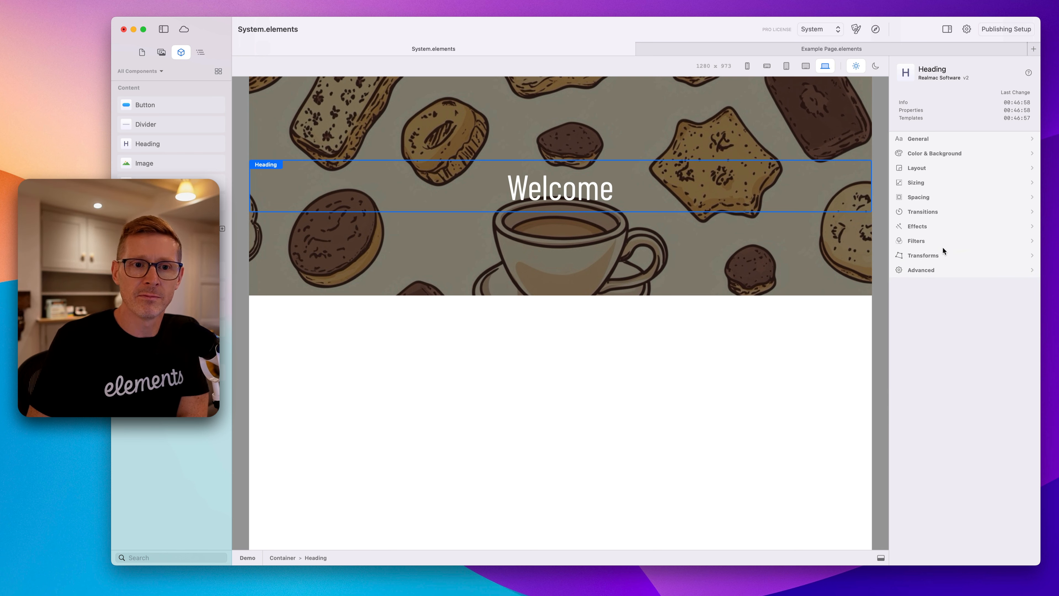
Switch the heading's transforms to Static and try a 200% scale before restoring it to 100.
click(942, 255)
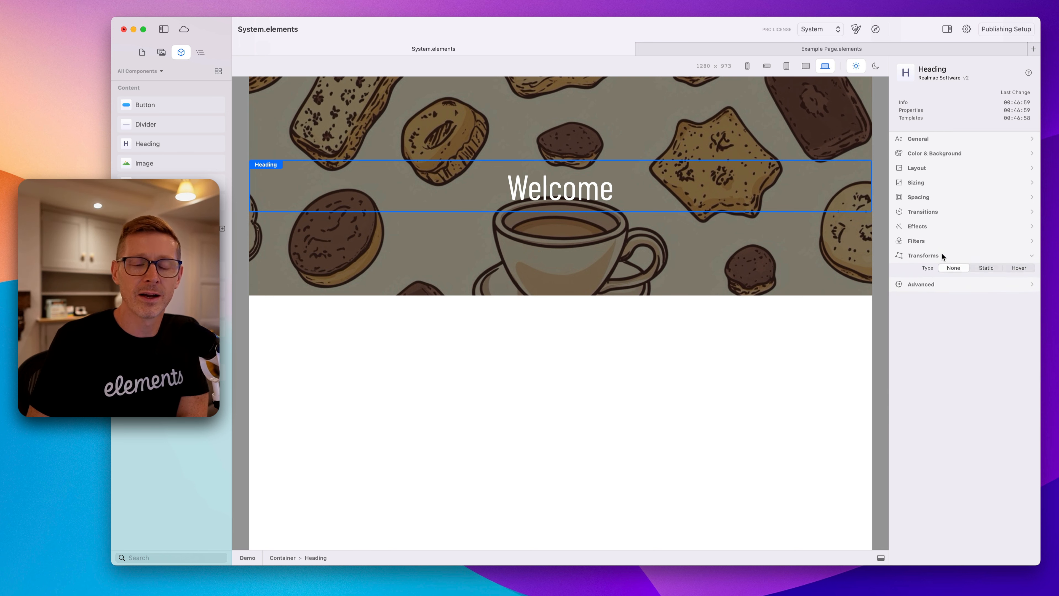
click(987, 272)
click(921, 303)
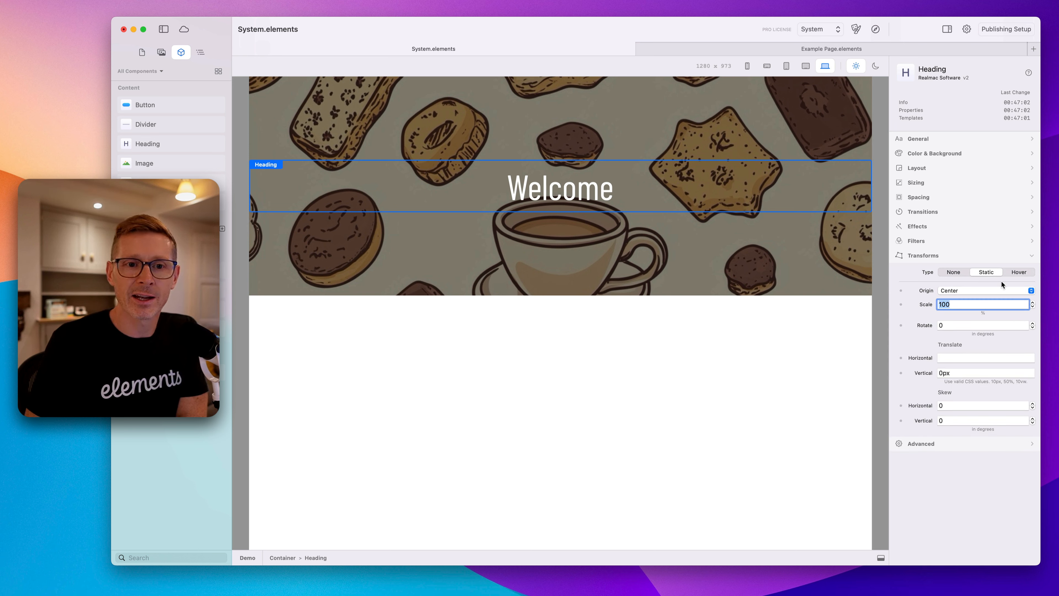
text(200)
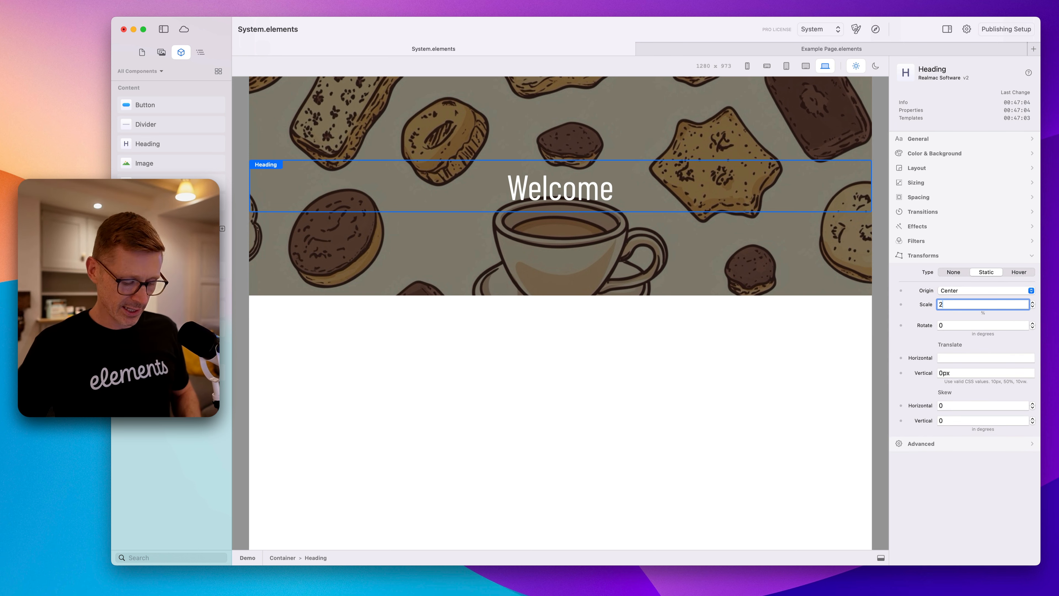
key(BackSpace)
key(BackSpace)
key(BackSpace)
text(100)
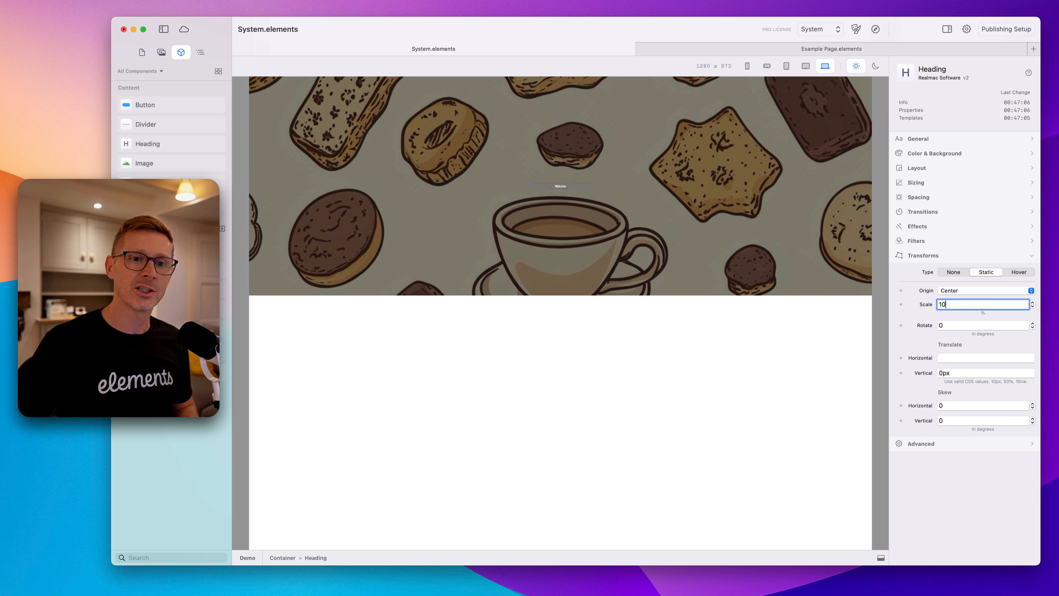
key(Return)
Try rotating the heading by 10 degrees, then clear the rotation back to 0.
click(949, 325)
text(20)
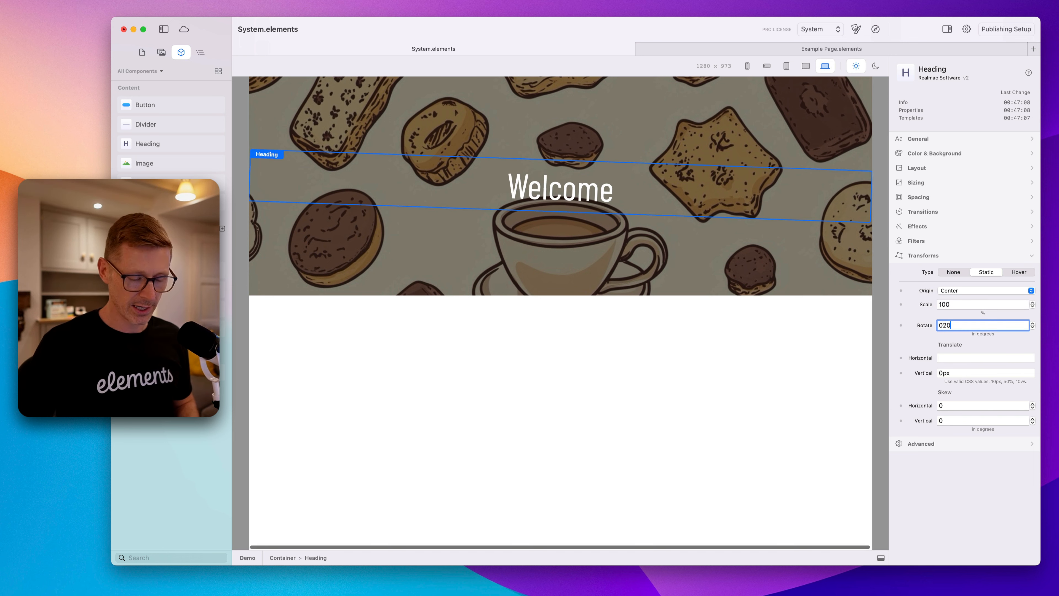
key(BackSpace)
key(BackSpace)
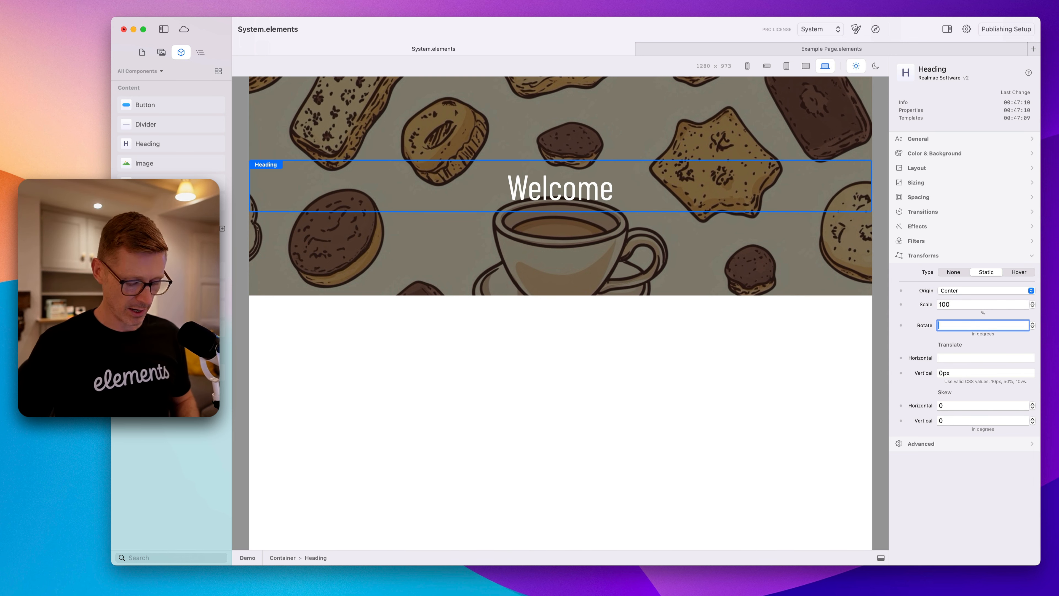
text(5)
text(10)
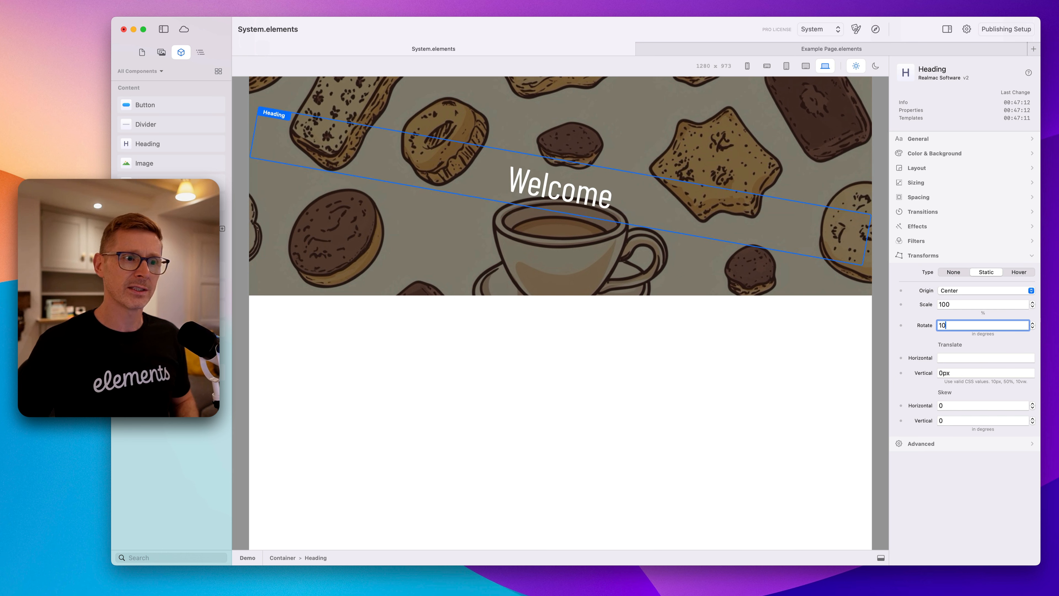
key(BackSpace)
key(BackSpace)
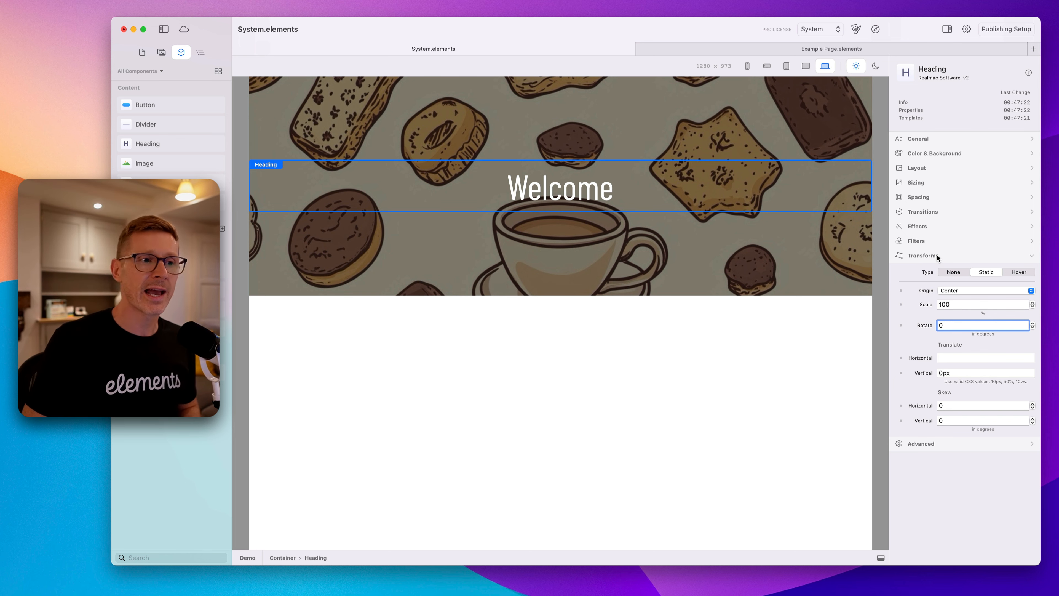
Add a button below the Welcome heading and switch its transforms to Static.
drag(150, 107, 564, 238)
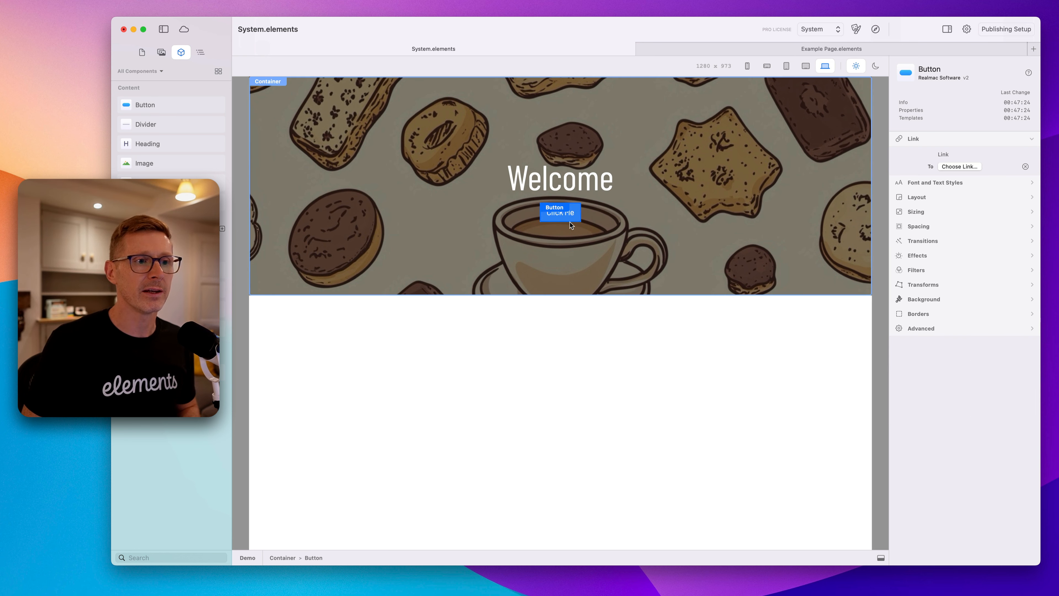
click(930, 285)
click(988, 272)
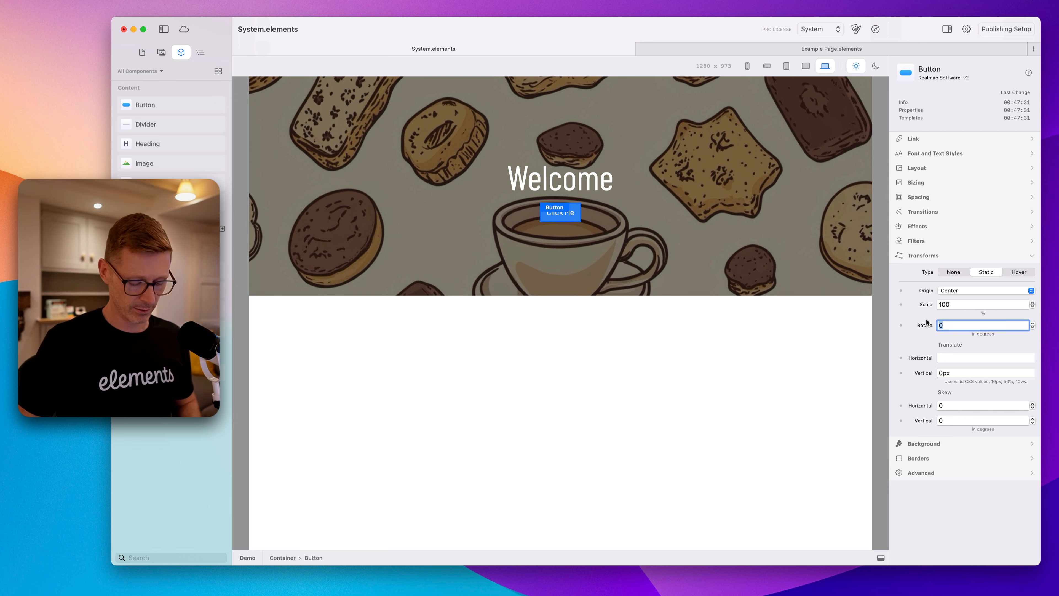
Rotate the button by 10 degrees.
text(10)
key(Return)
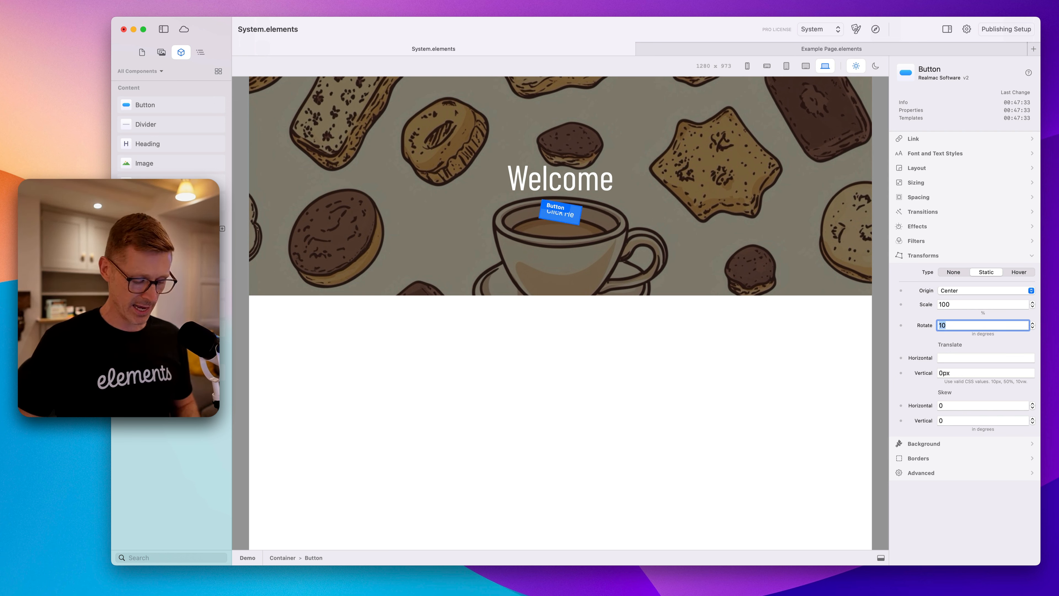
text(45)
key(BackSpace)
key(BackSpace)
text(10)
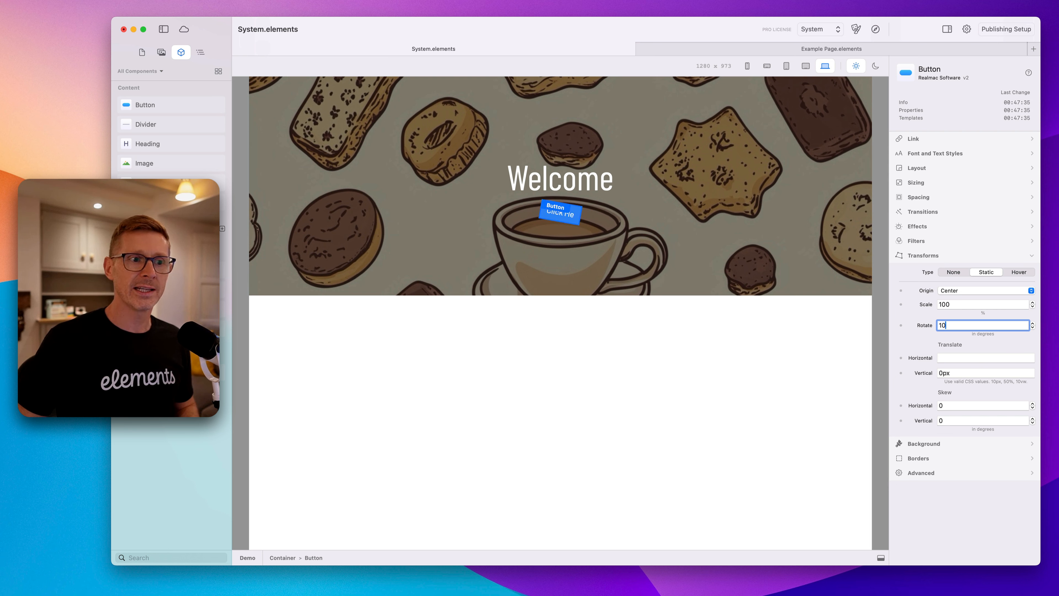
Try rotating the heading by -10 degrees, then reset its rotation to 0.
click(582, 163)
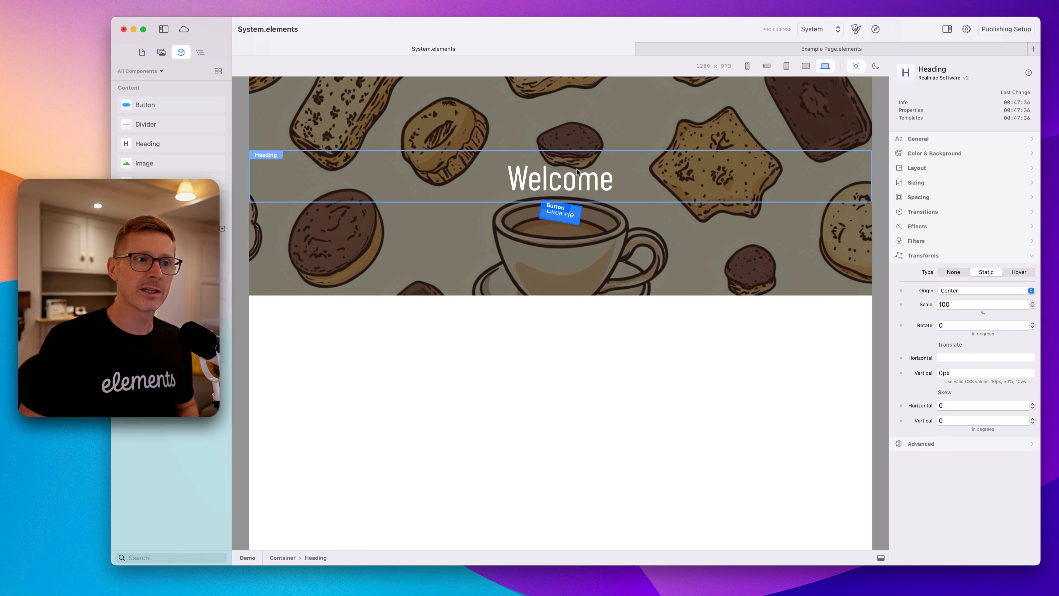
click(938, 325)
text(-10)
key(Return)
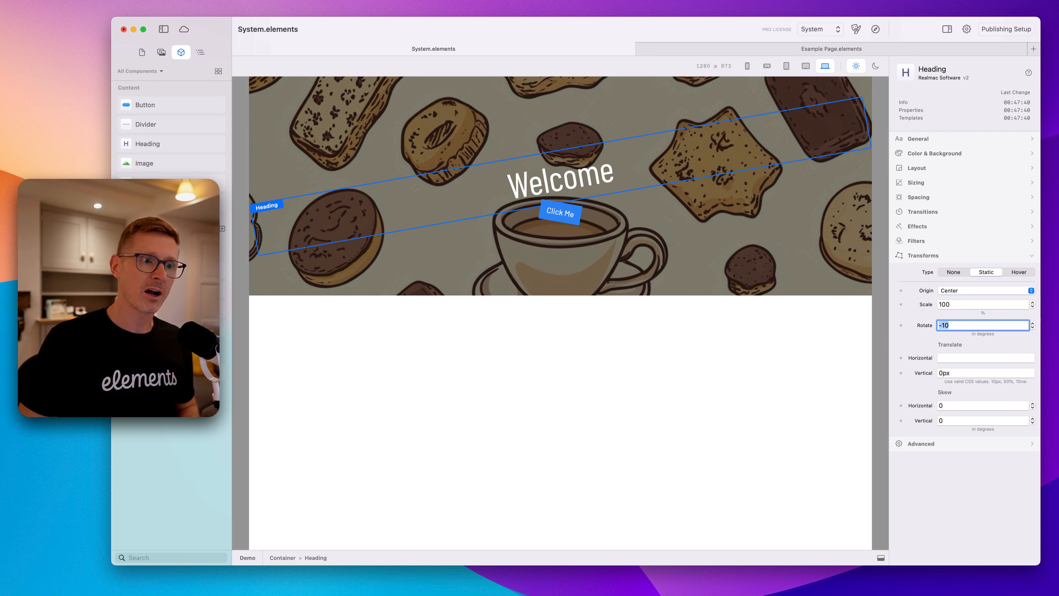
click(694, 247)
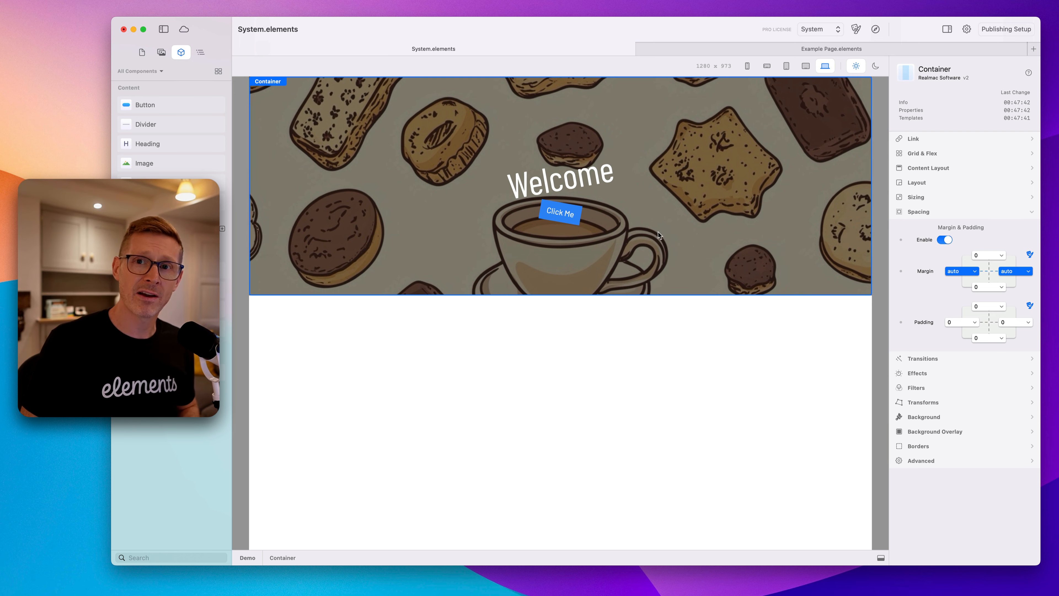
click(561, 183)
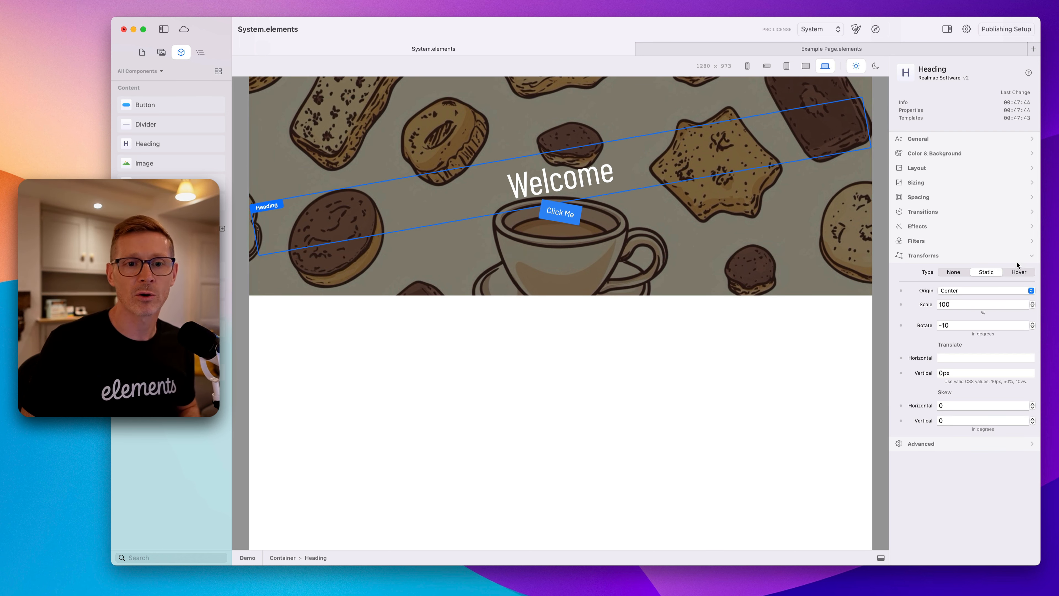
click(957, 325)
text(0)
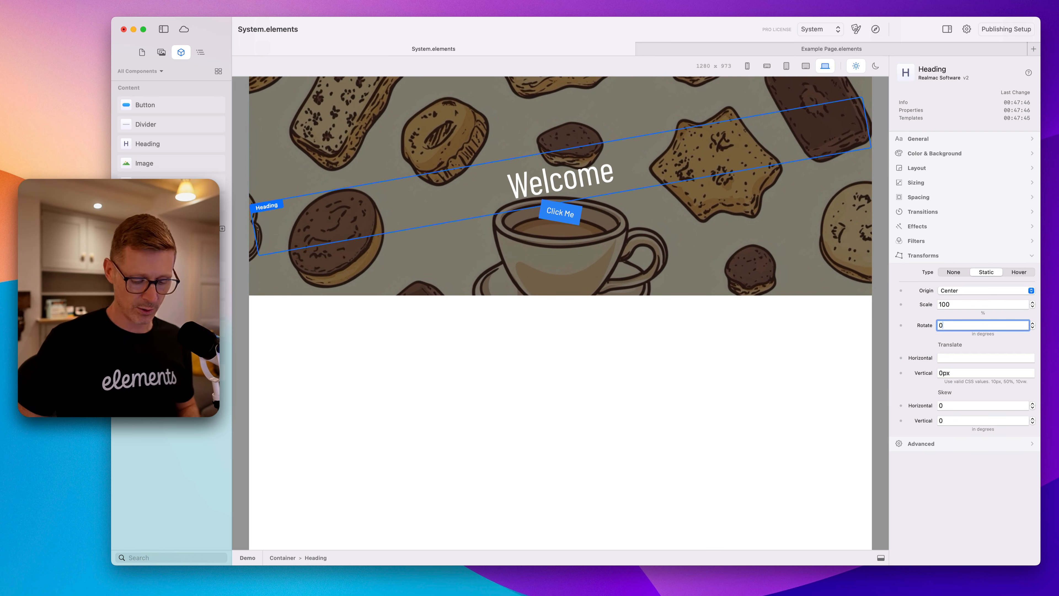
key(Return)
Try a hover transform on the heading, rotating start and end states 10 degrees, then reset both to 0 and return to Static.
click(1018, 272)
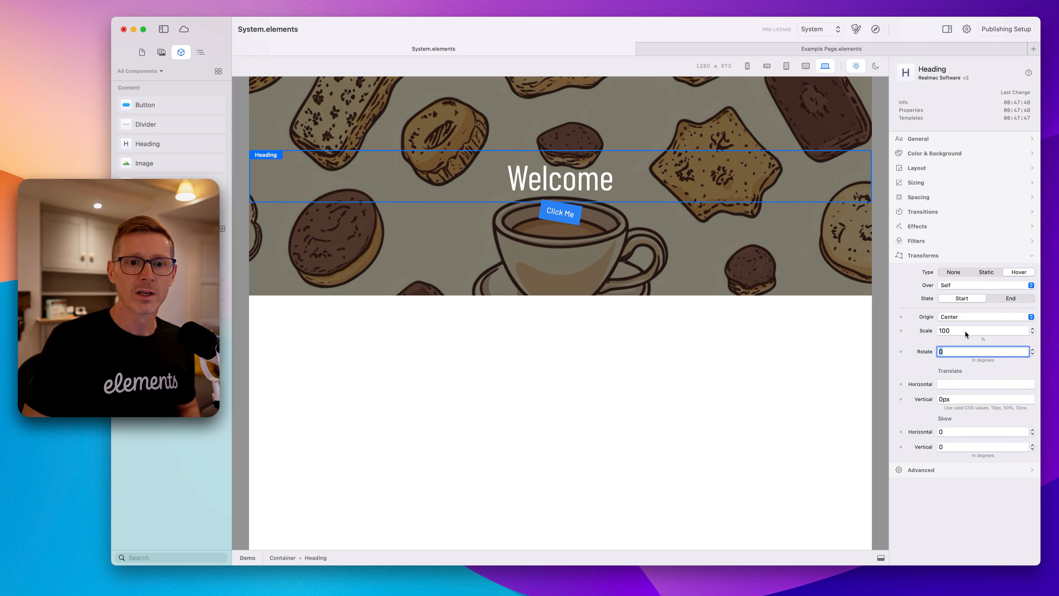
text(10)
key(Return)
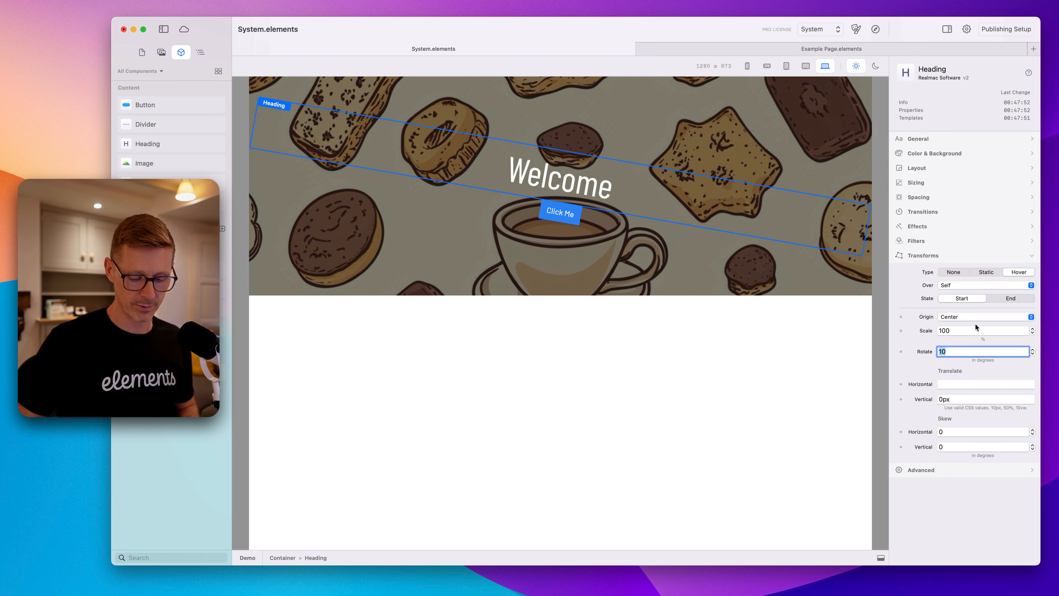
text(0)
key(Return)
click(1026, 297)
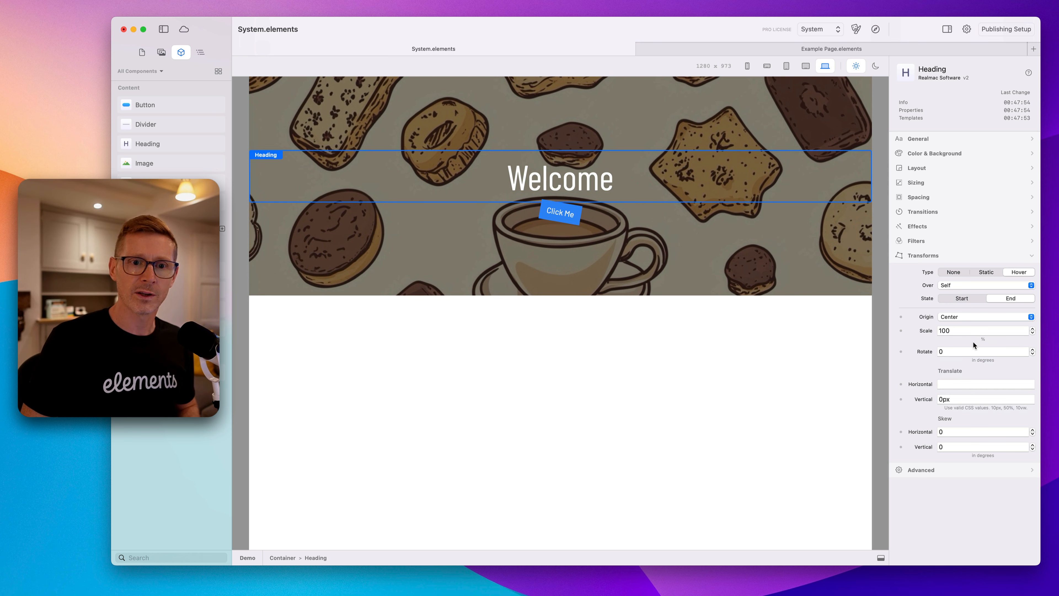
click(959, 351)
text(10)
key(Return)
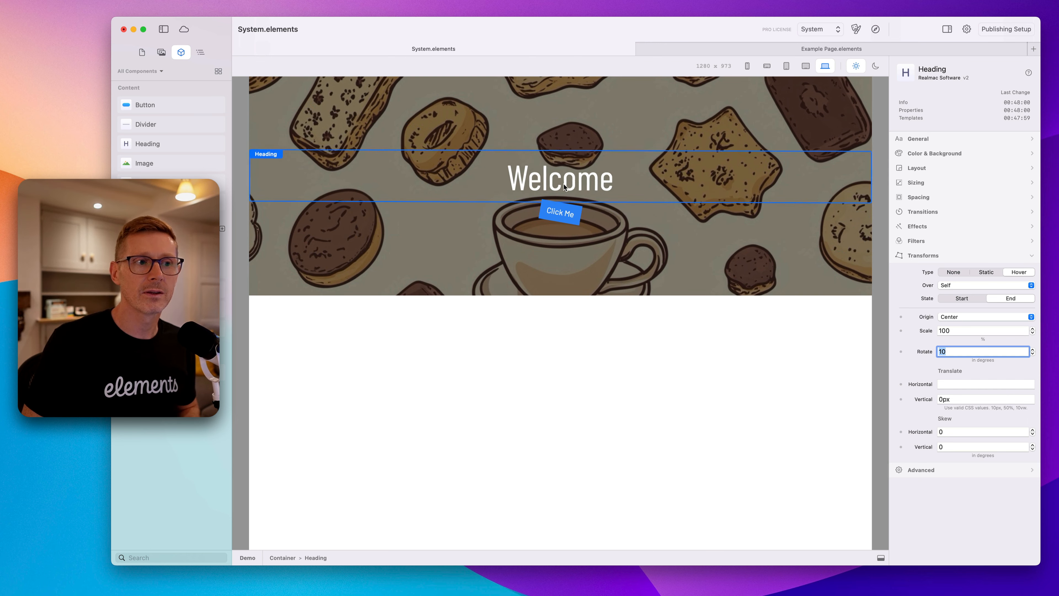
text(0)
key(Return)
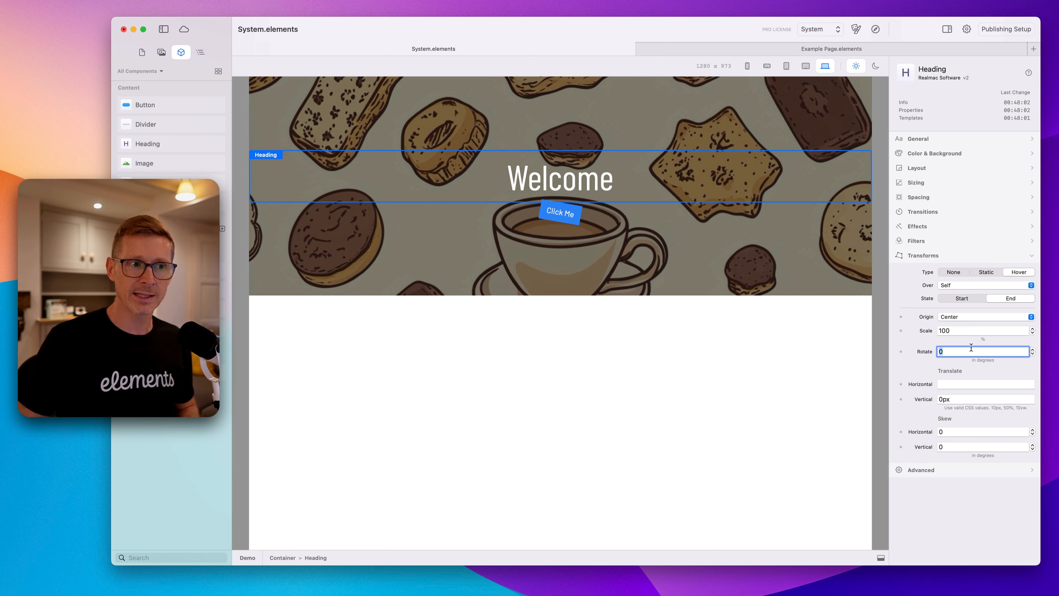
click(986, 272)
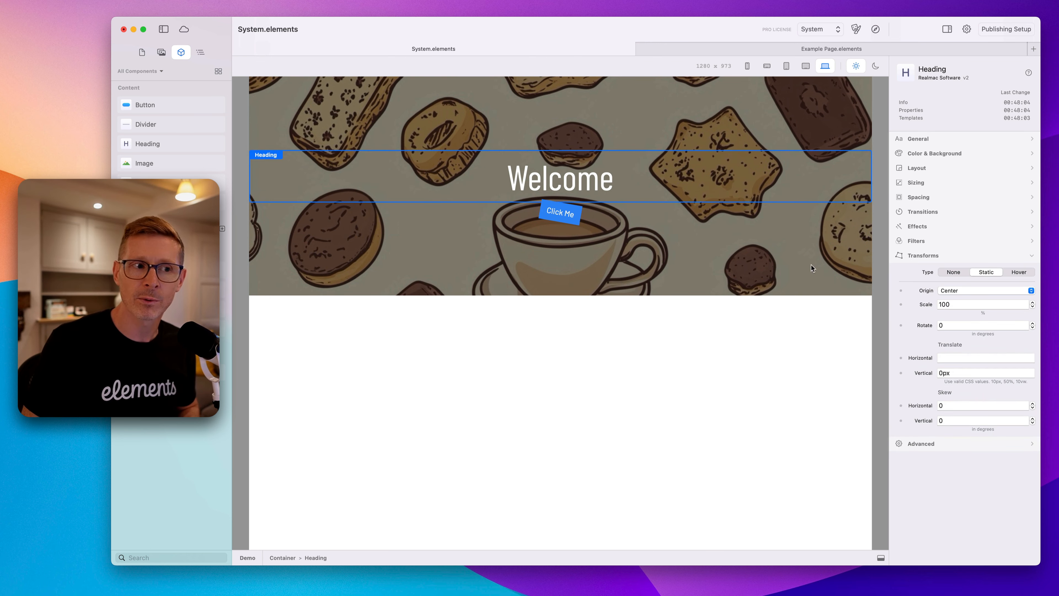
Reset the button's static rotation to 0 degrees.
click(539, 218)
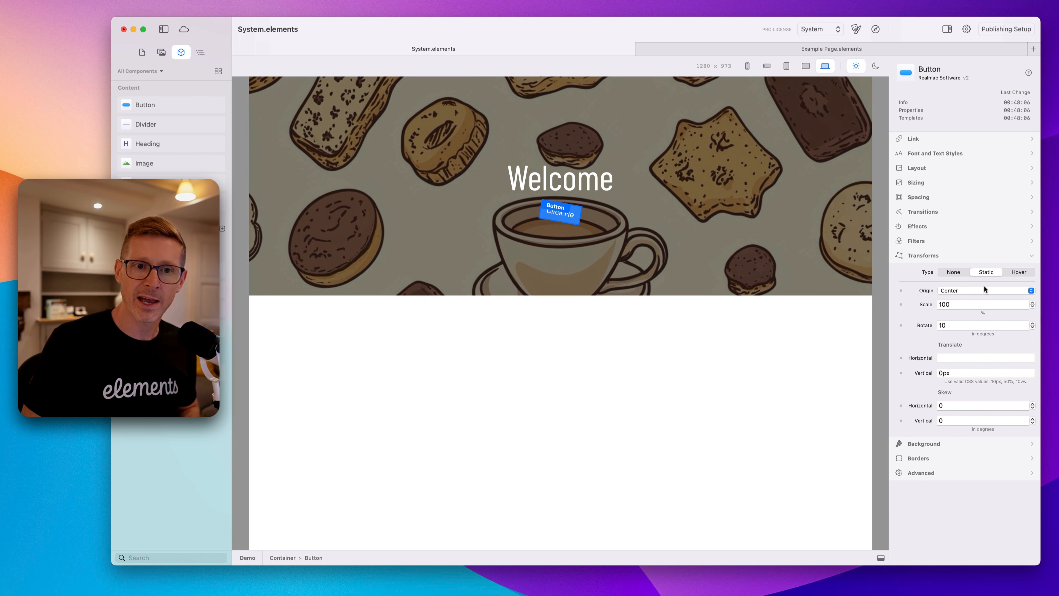
double_click(968, 323)
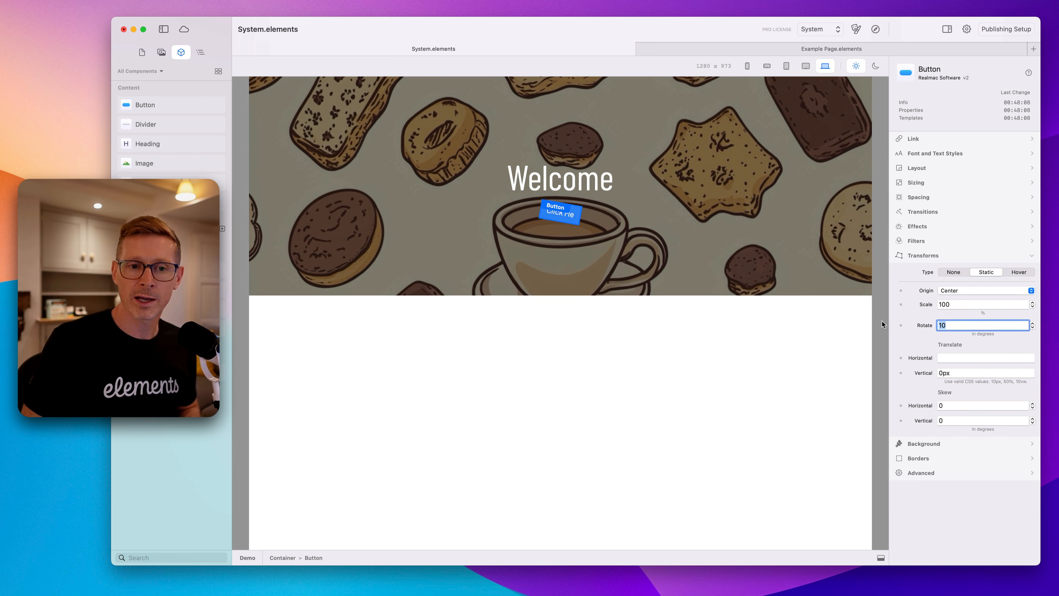
text(0)
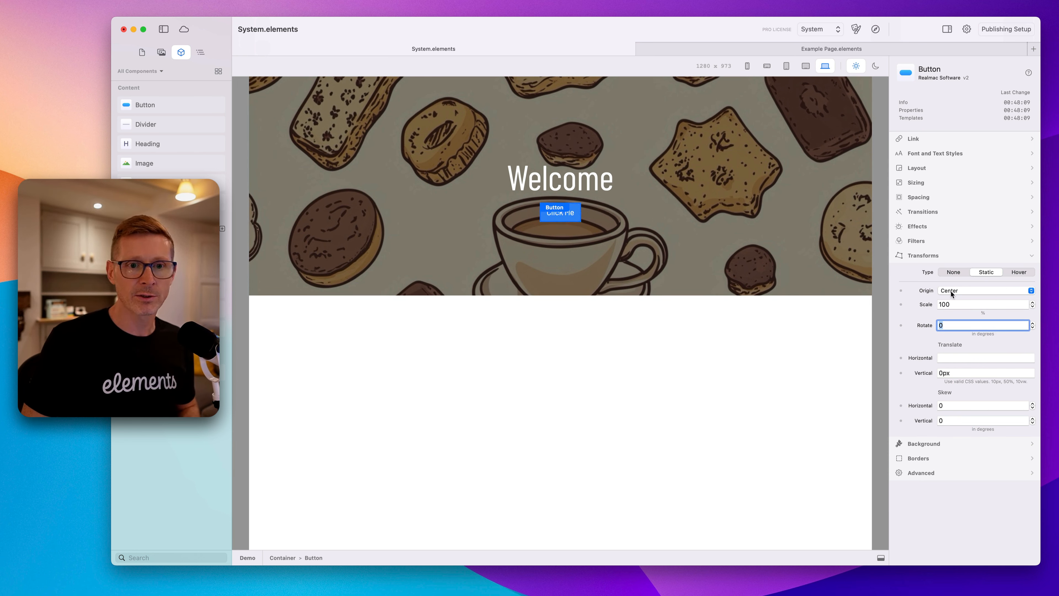
Give the button a hover transform that scales its end state to 120%.
click(1017, 271)
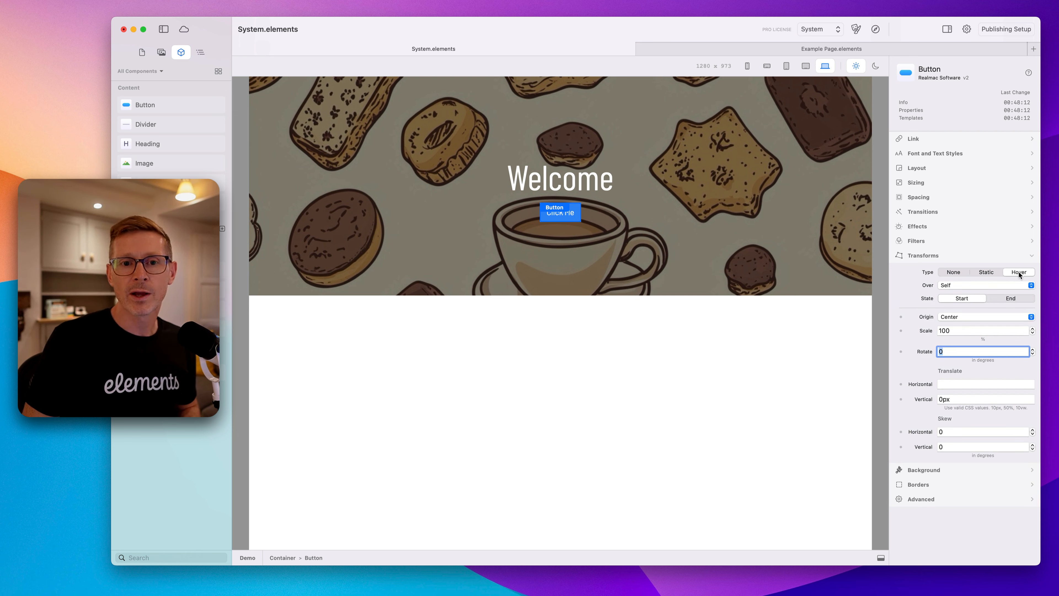
click(1003, 299)
double_click(959, 329)
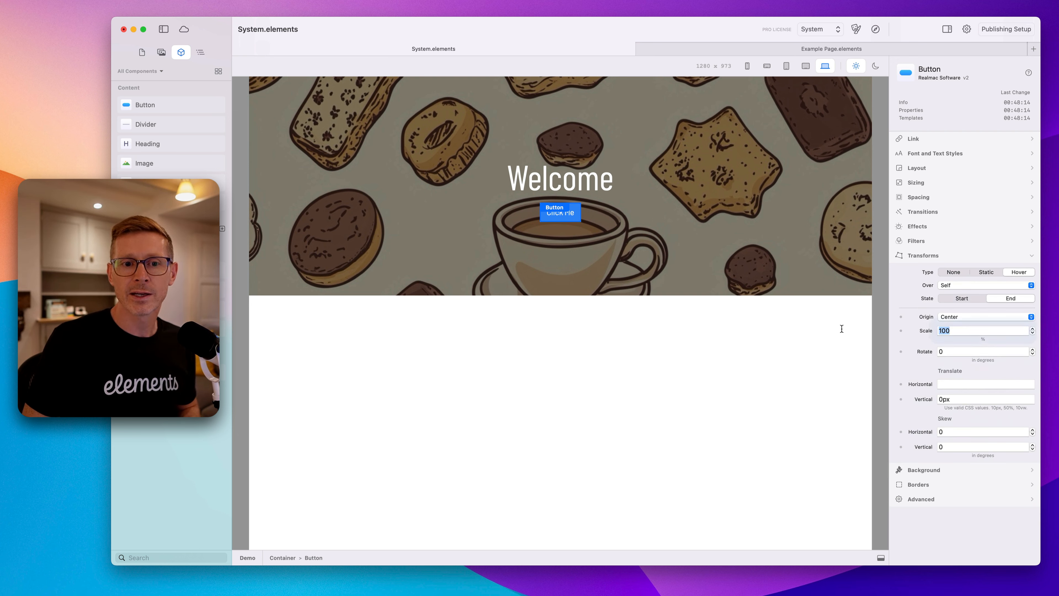
text(120)
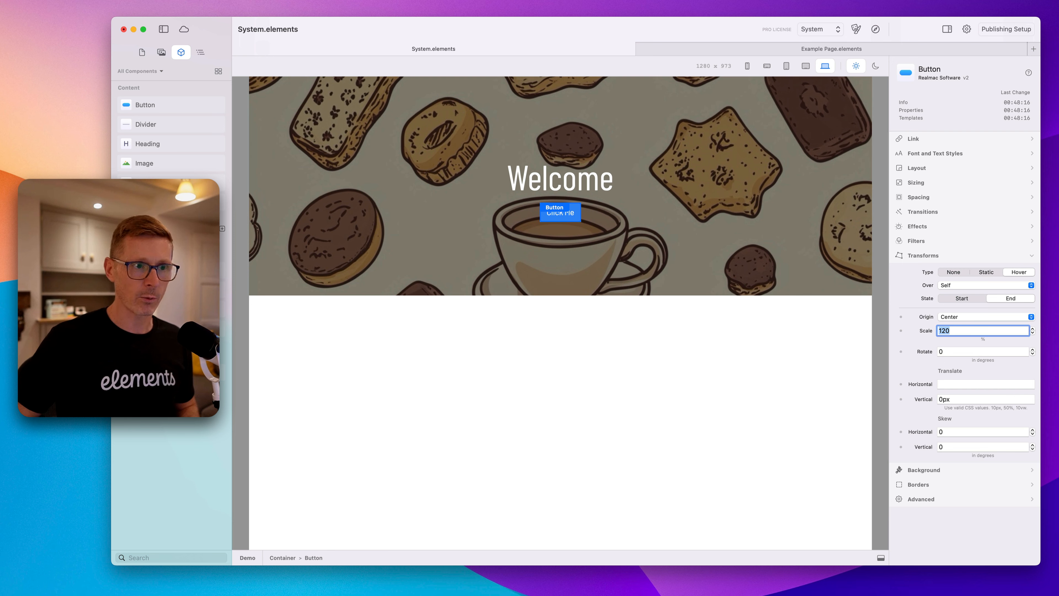
key(Return)
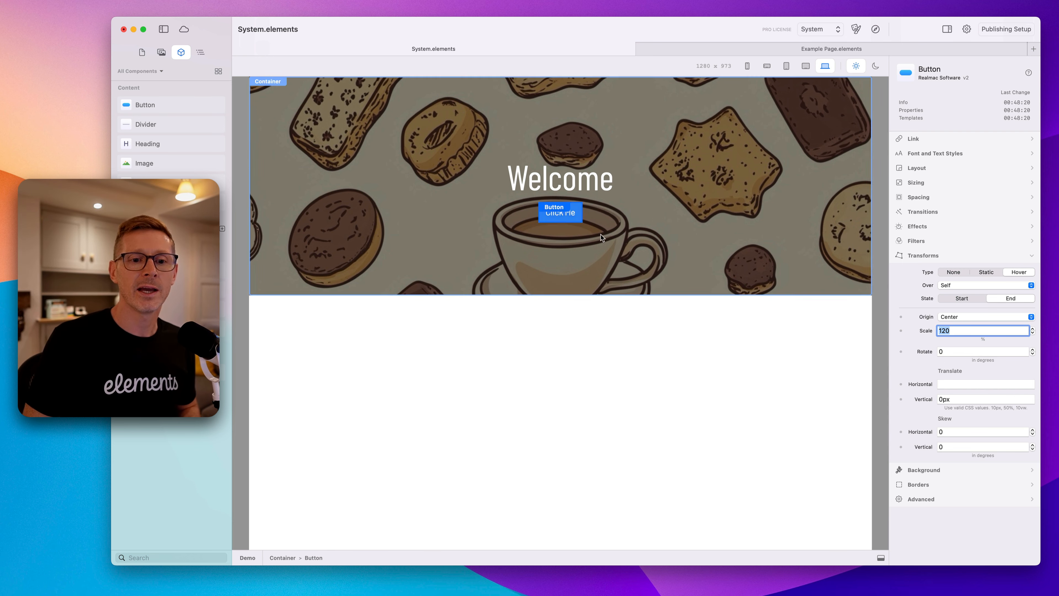
Examine the button's Filters options for the static and hover types.
click(935, 255)
click(929, 244)
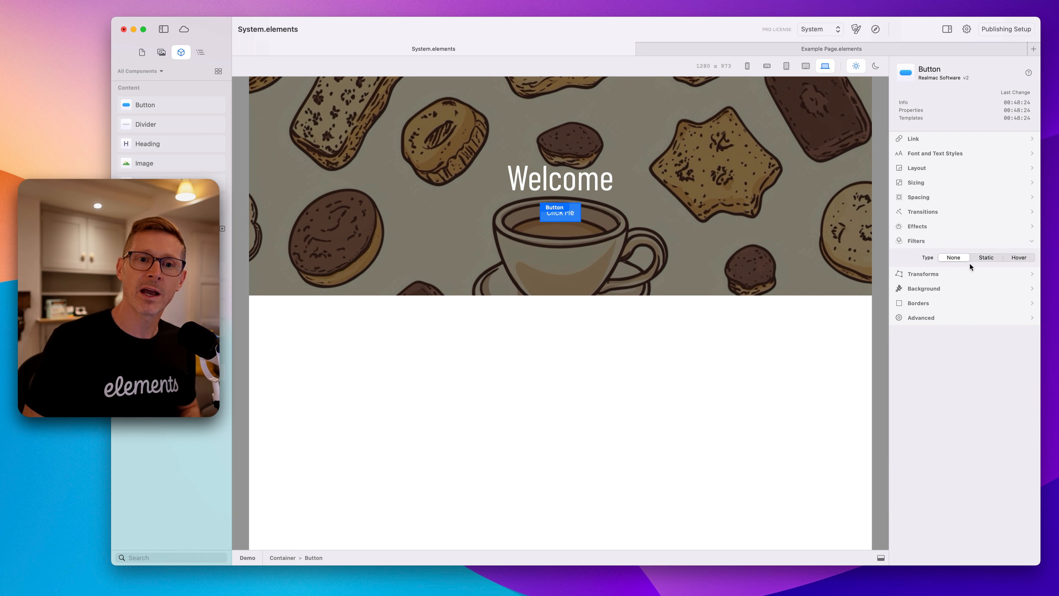
click(985, 258)
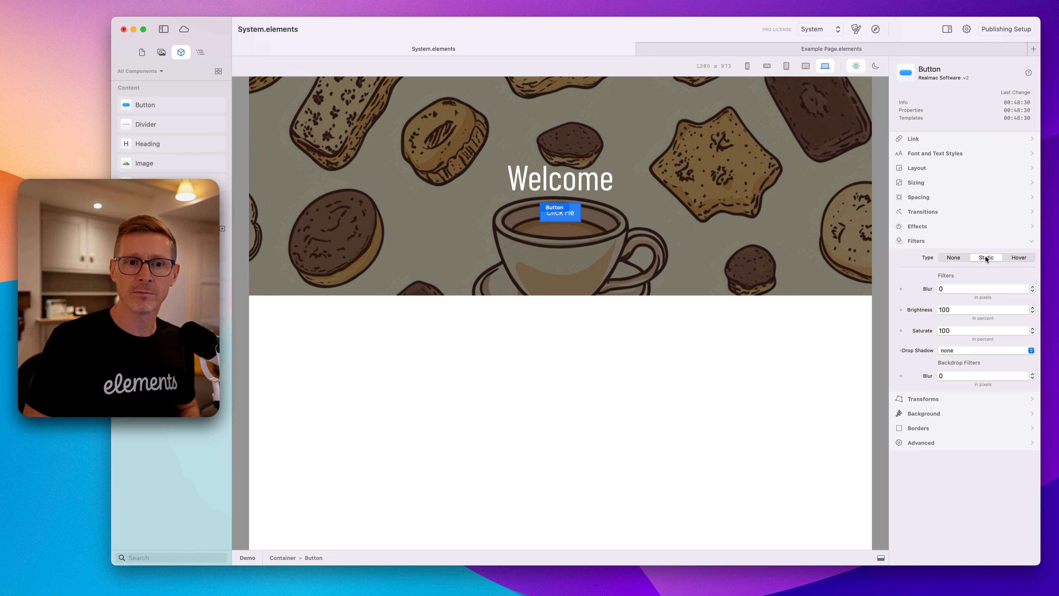
click(1010, 256)
click(978, 256)
click(1011, 257)
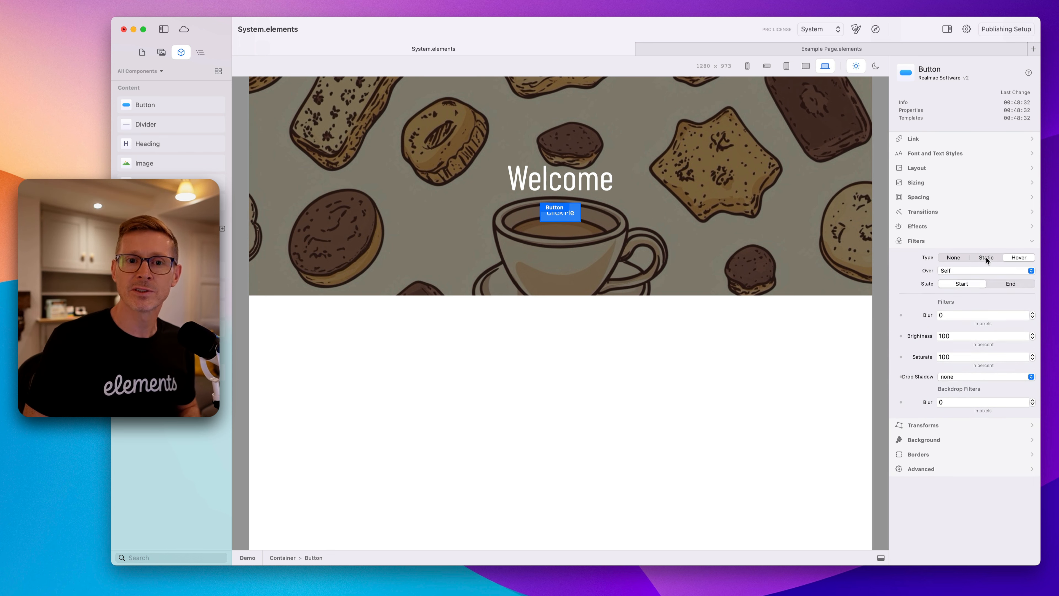
click(977, 256)
click(927, 241)
click(932, 255)
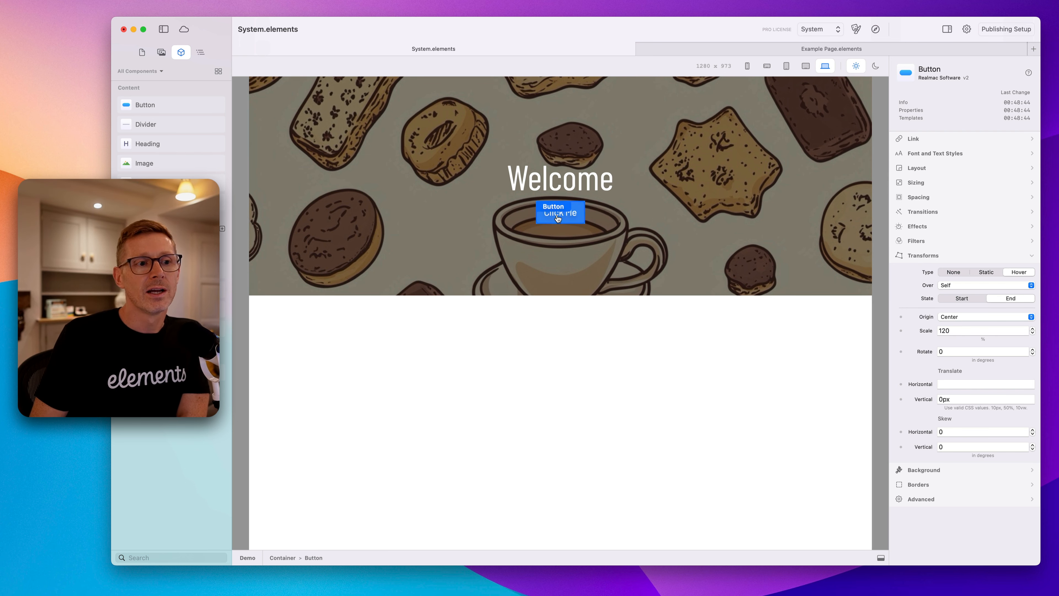
Set the button's hover transform to trigger over Parent.
click(970, 283)
click(924, 288)
click(941, 285)
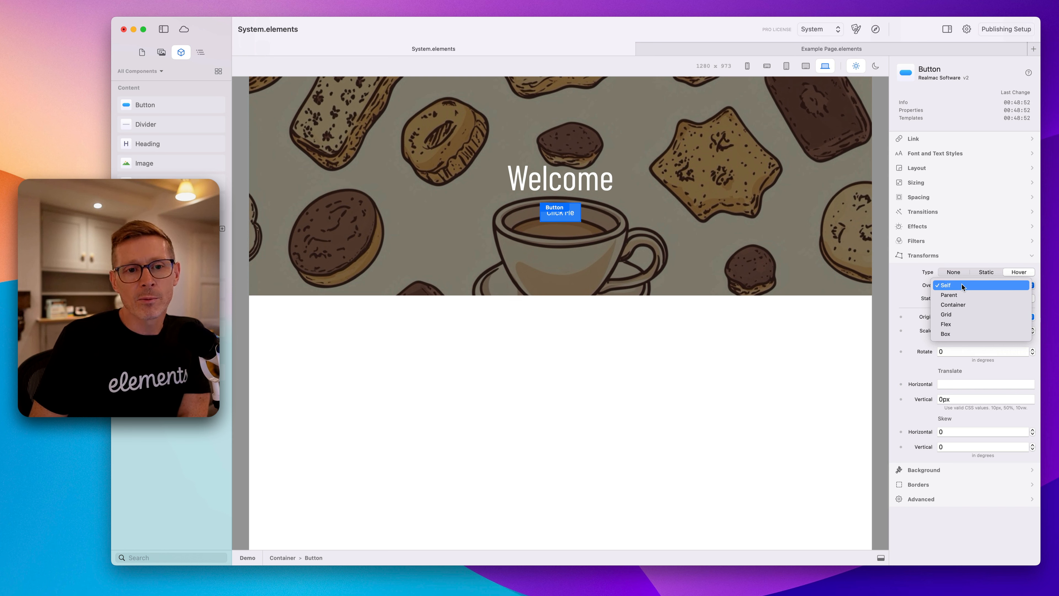
click(963, 285)
click(963, 285)
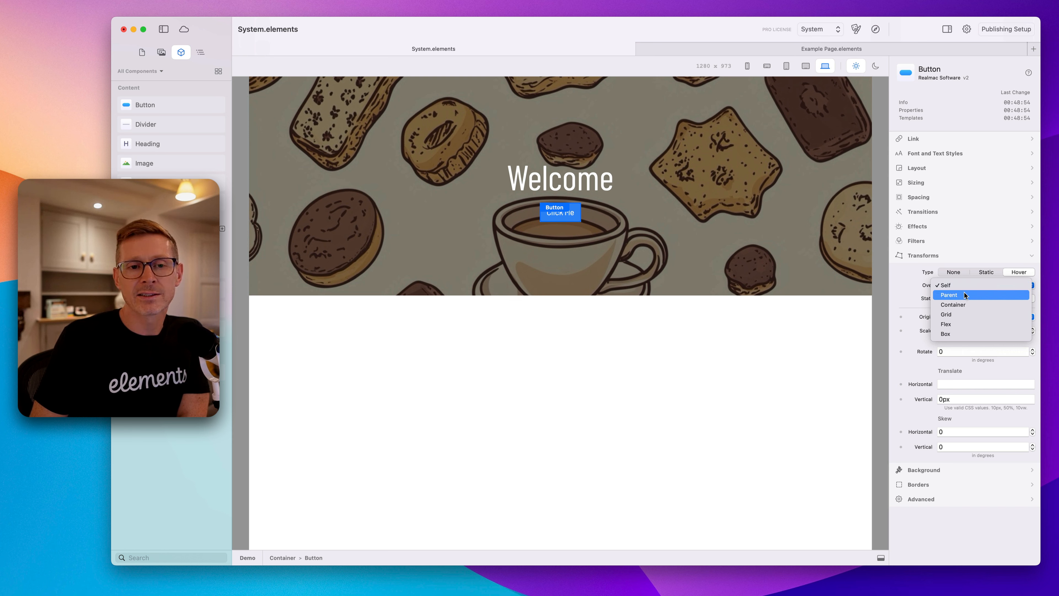
click(966, 295)
Give the heading a hover transform over Parent, rotating its end state 10 degrees.
click(200, 51)
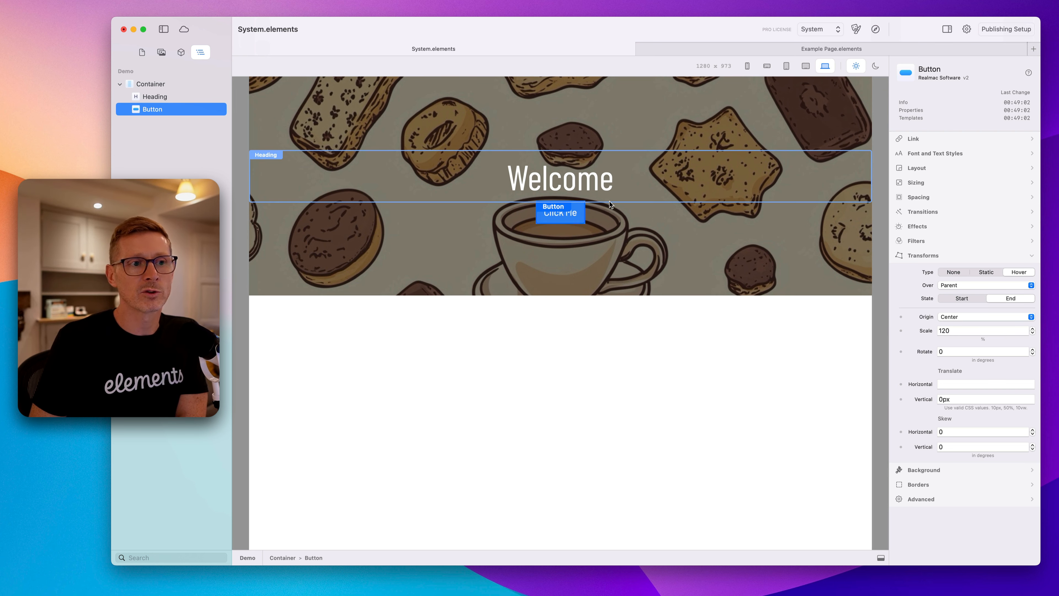
click(601, 192)
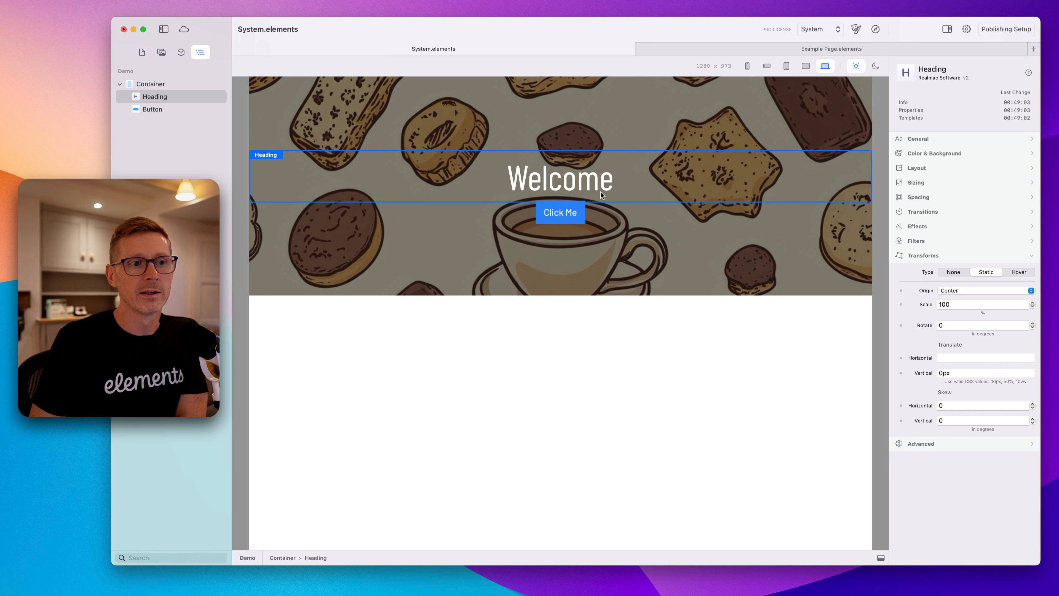
click(1021, 272)
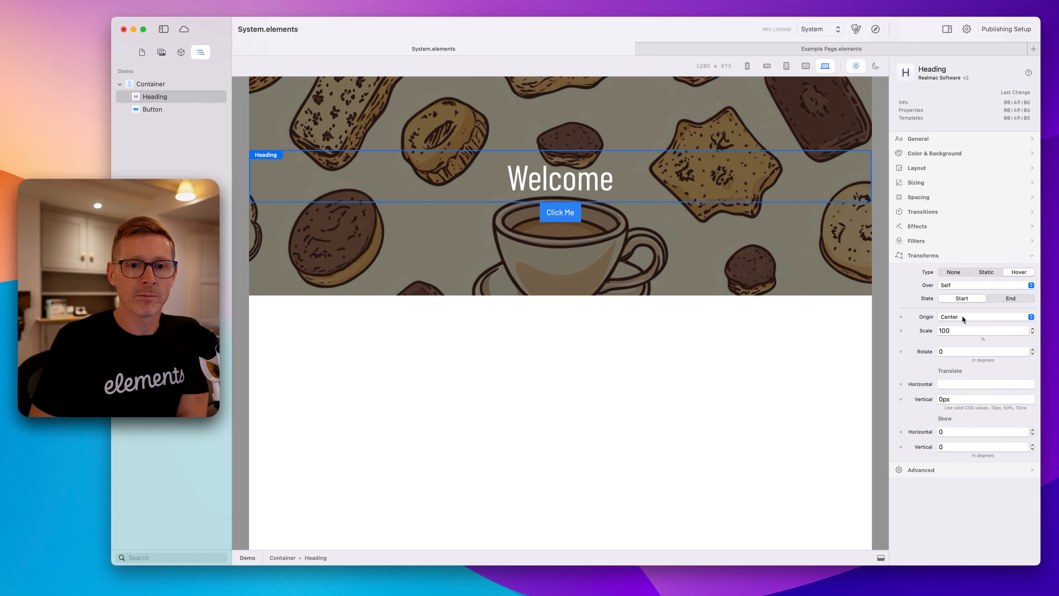
click(954, 285)
click(959, 295)
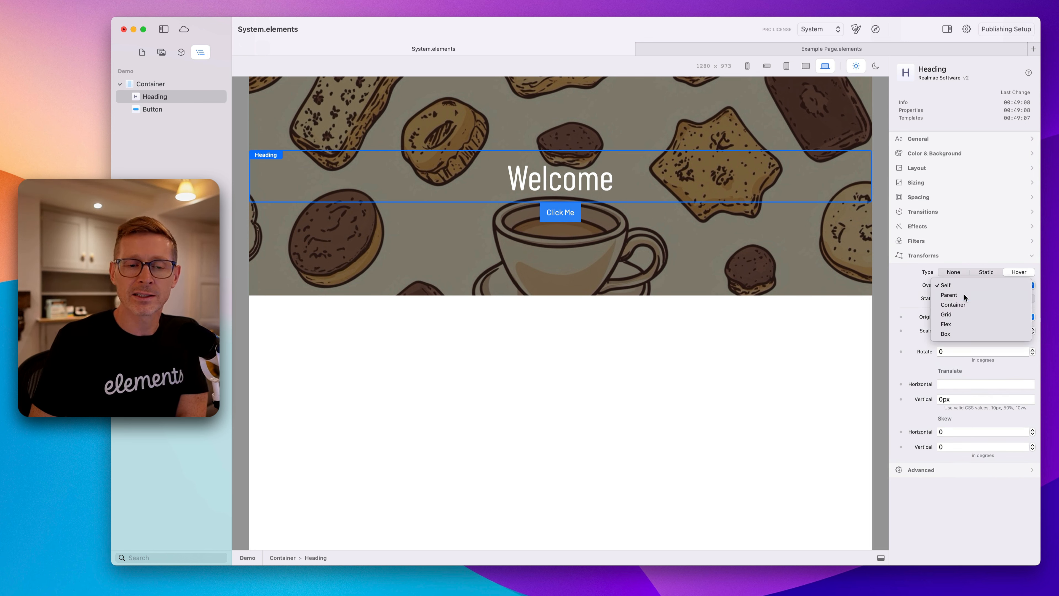
click(1003, 297)
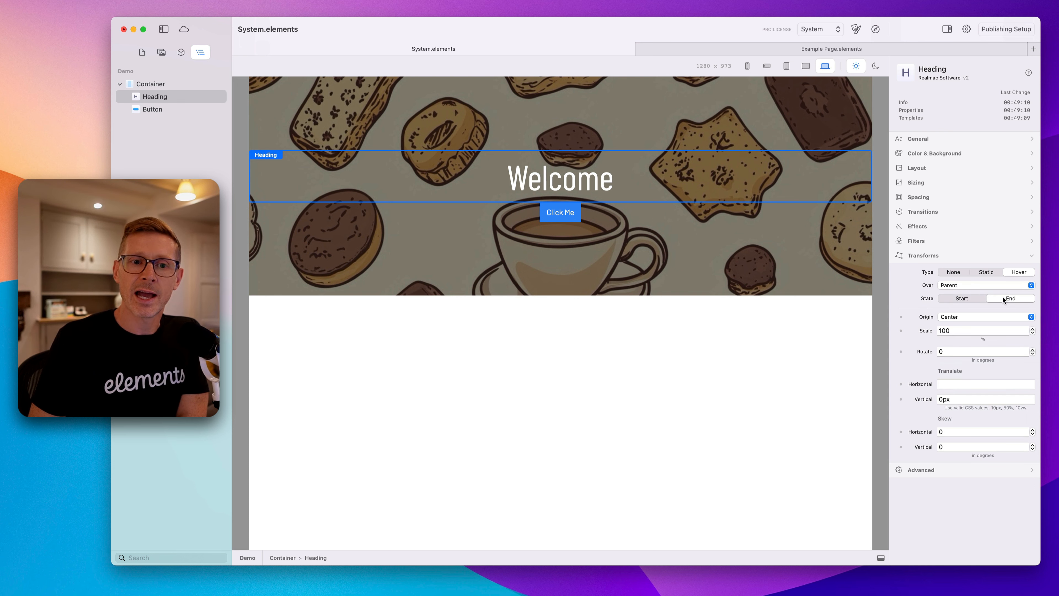
click(973, 295)
click(1014, 299)
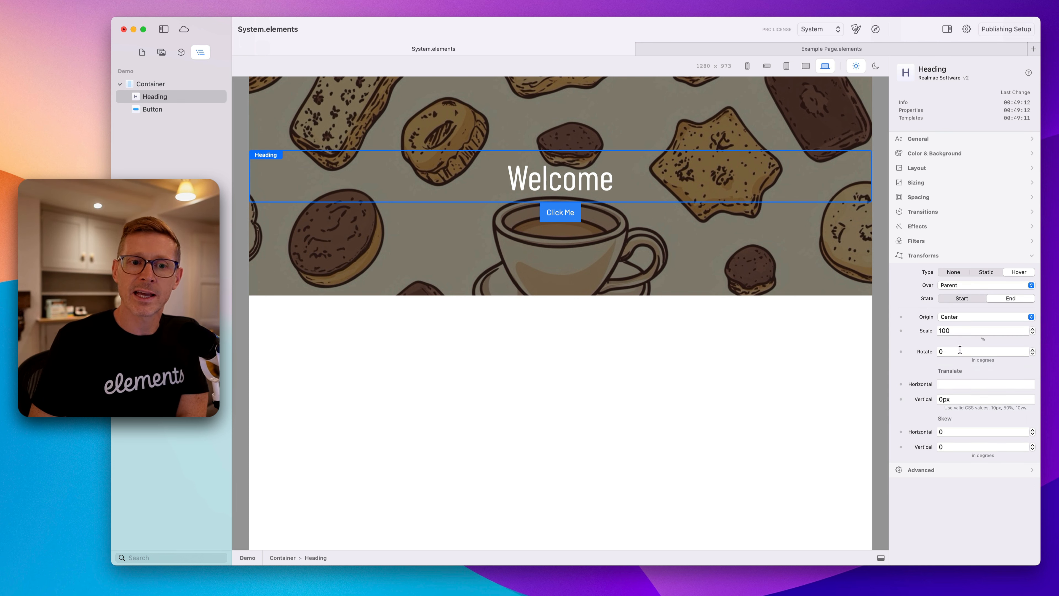
click(960, 351)
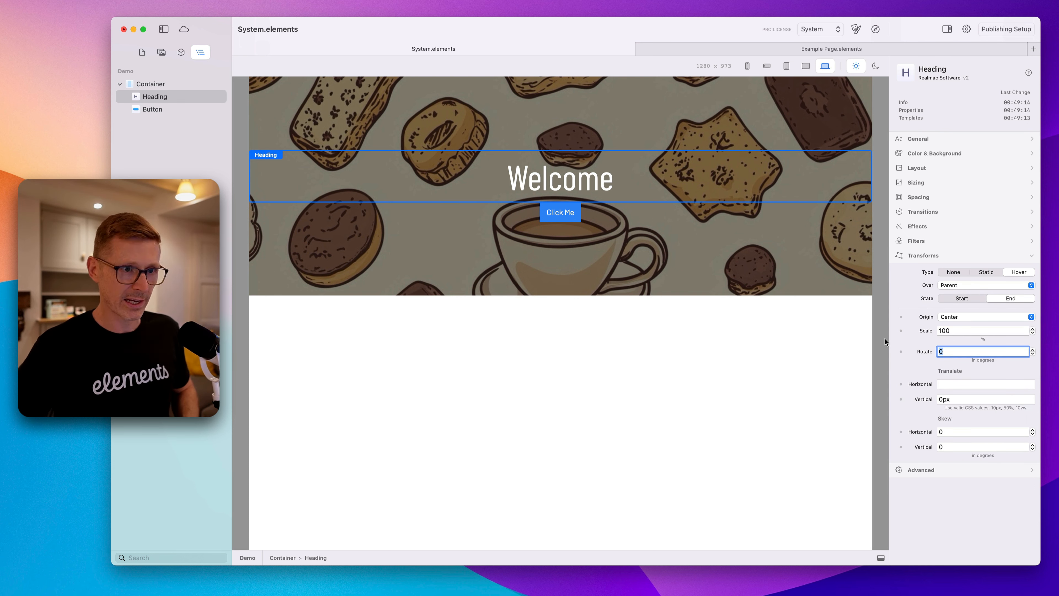
text(10)
key(Return)
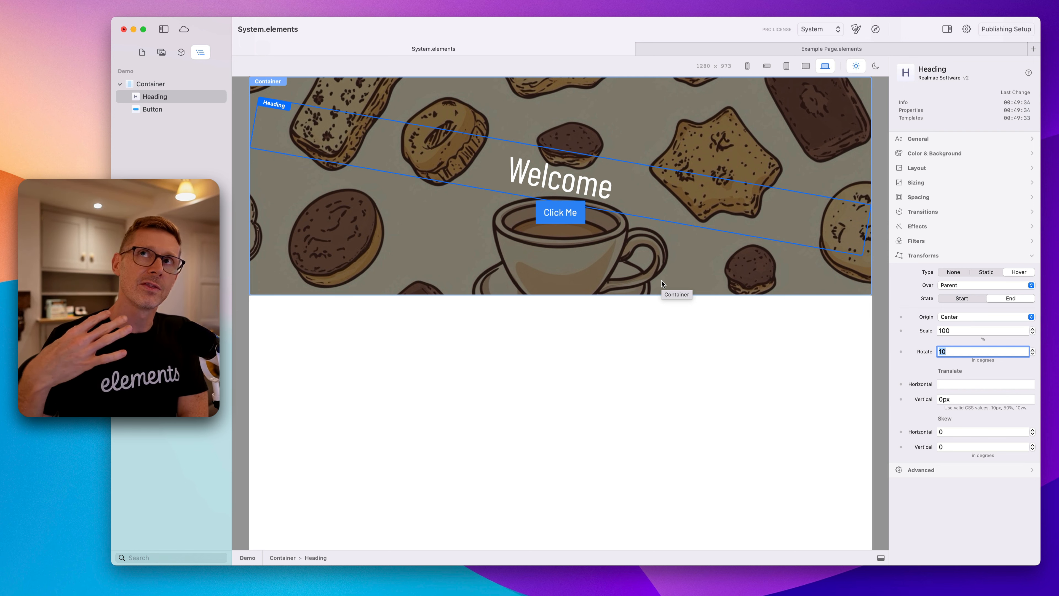
Reset the heading's hover rotation to 0 and set its transform type to None.
text(0)
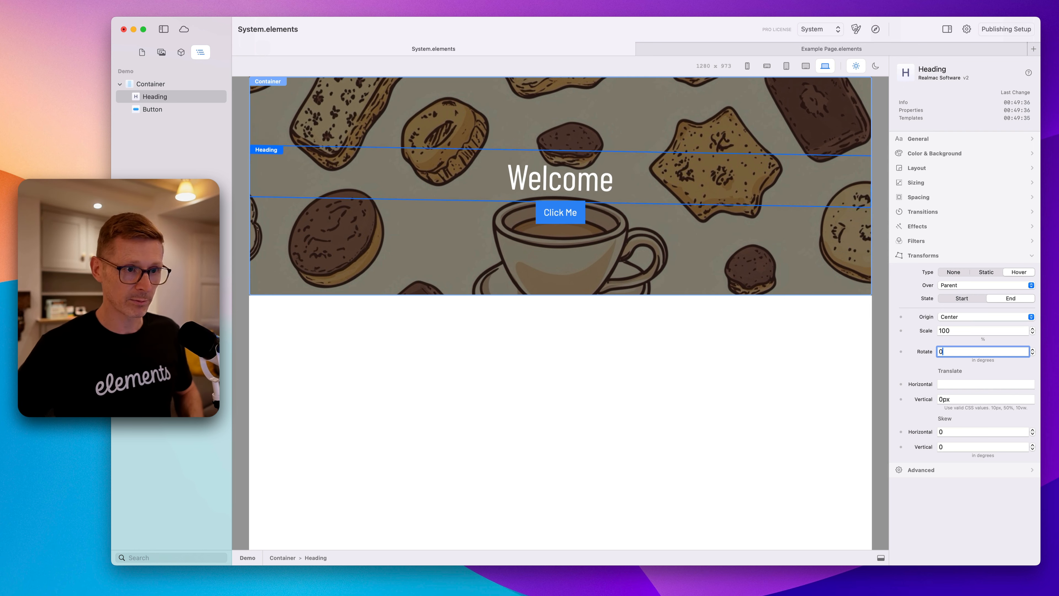
click(997, 272)
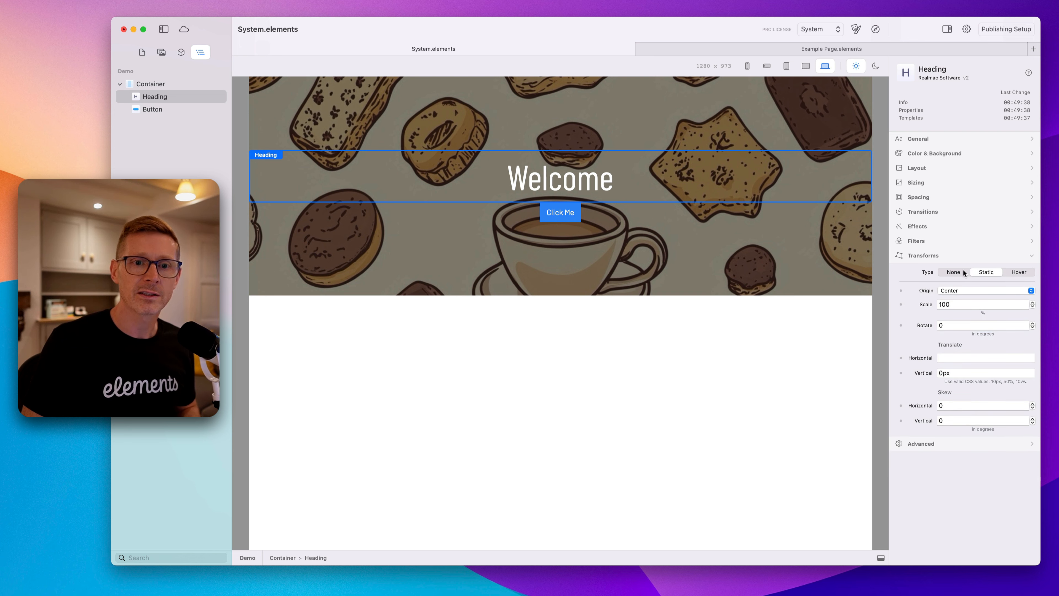
click(954, 272)
Set the button's hover transform trigger back to Self.
click(560, 264)
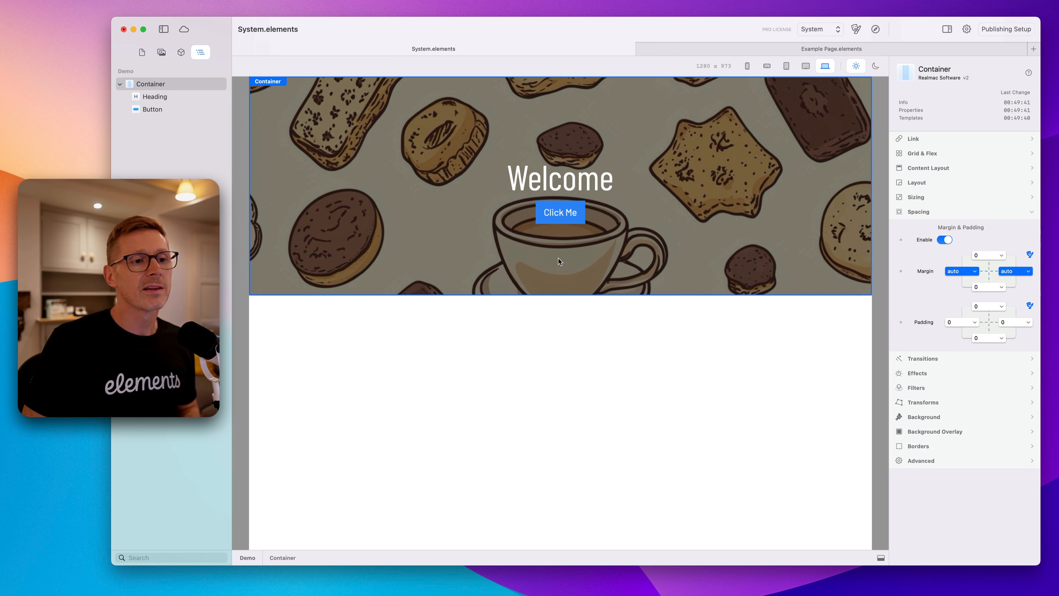
click(583, 218)
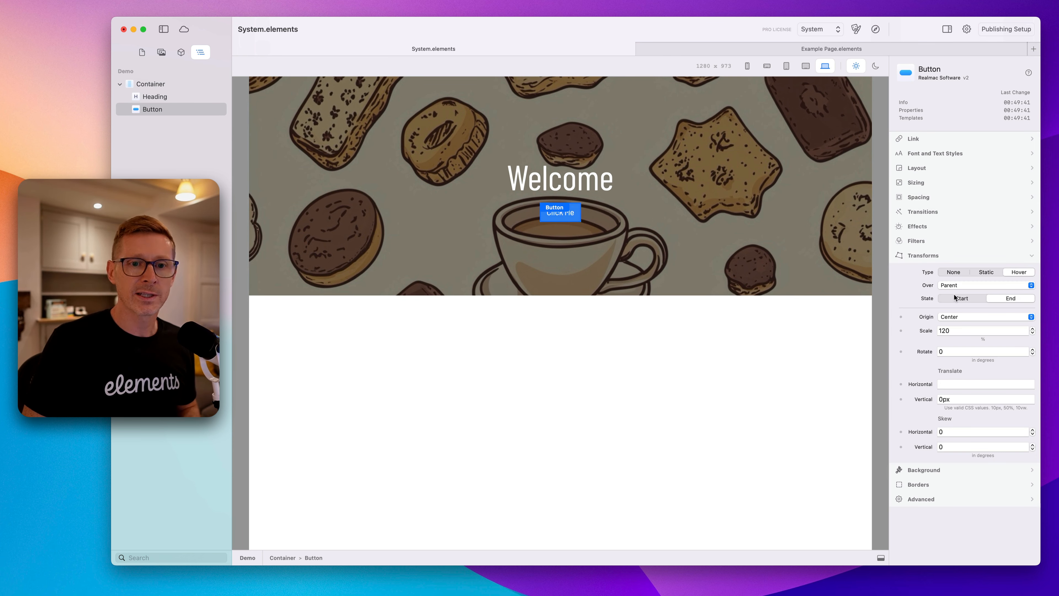
click(962, 284)
click(961, 277)
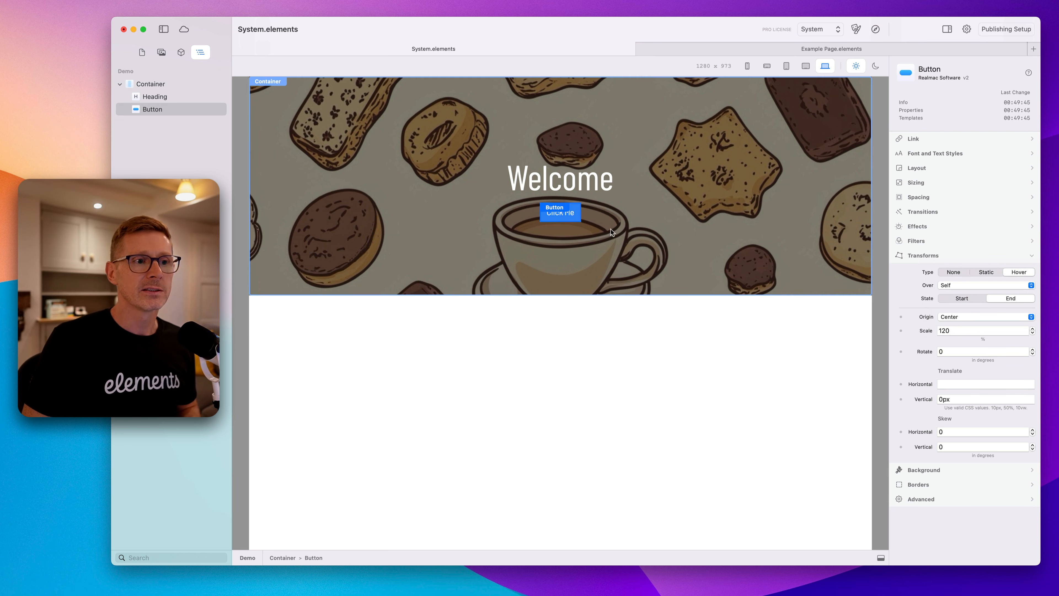
Change the button's label to Order Now.
click(639, 275)
click(562, 210)
double_click(563, 210)
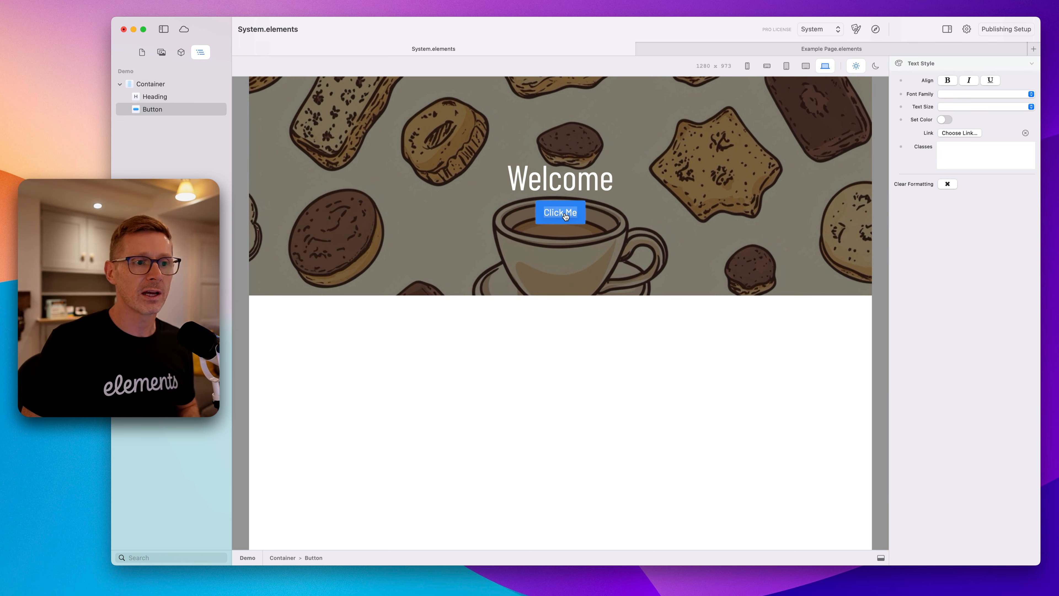
text(Order Now)
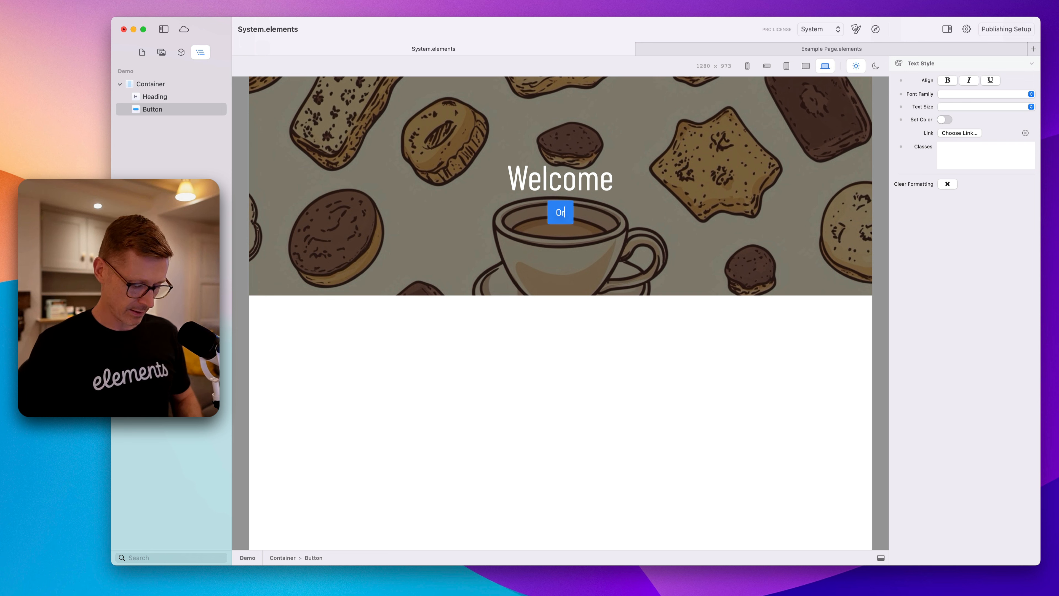
key(Return)
key(BackSpace)
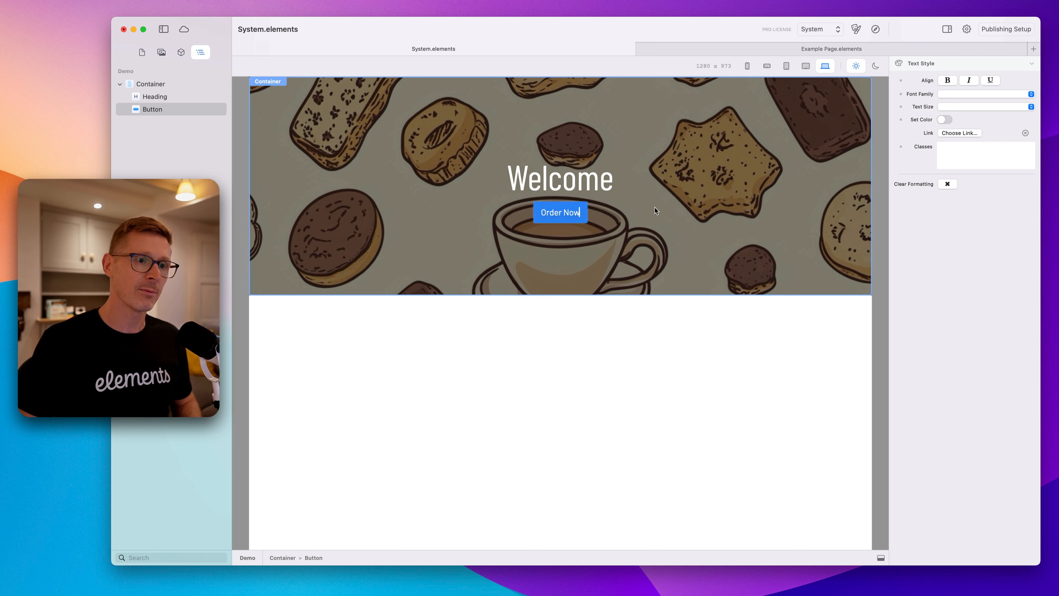
Insert a Flex component into the container above the heading.
click(668, 248)
click(588, 184)
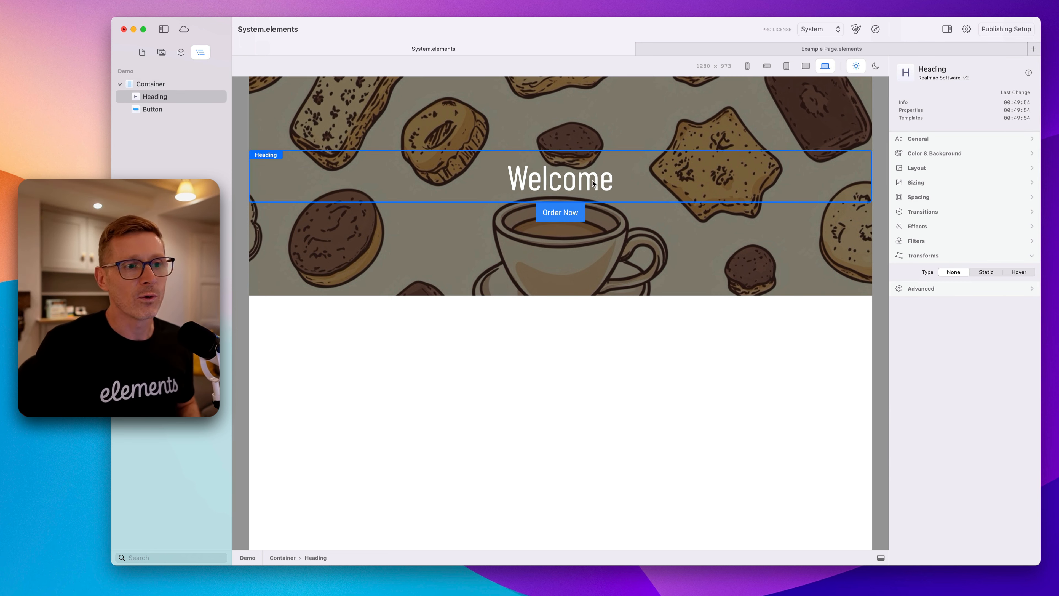
click(648, 284)
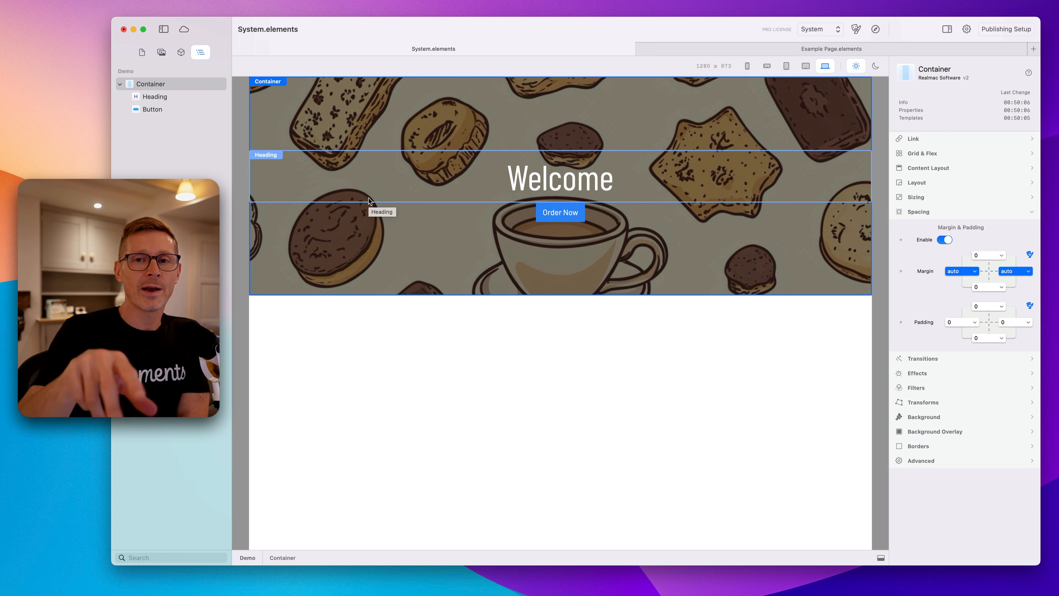
click(181, 53)
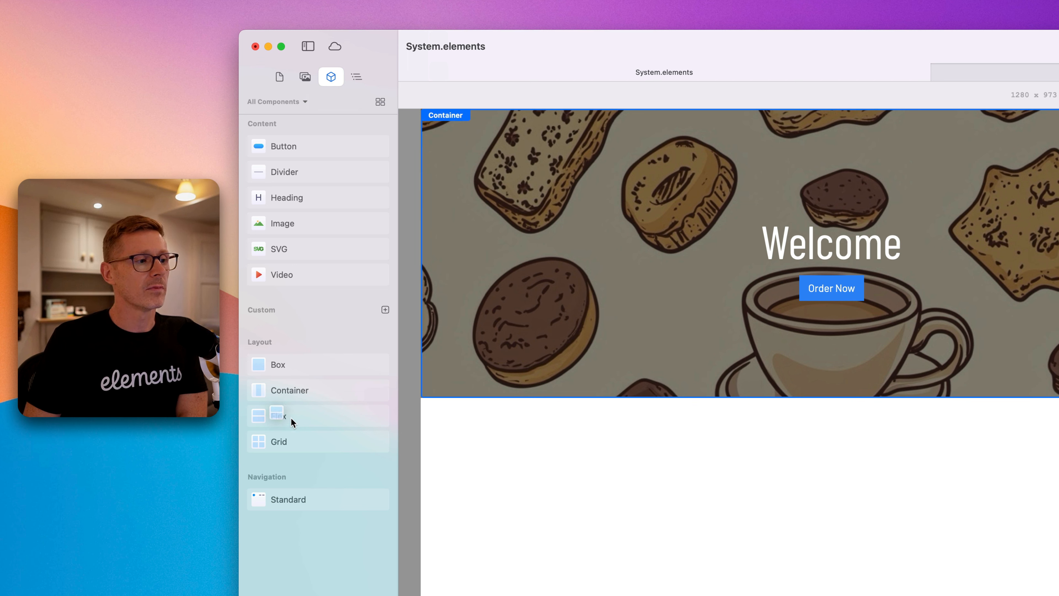
drag(291, 418, 790, 213)
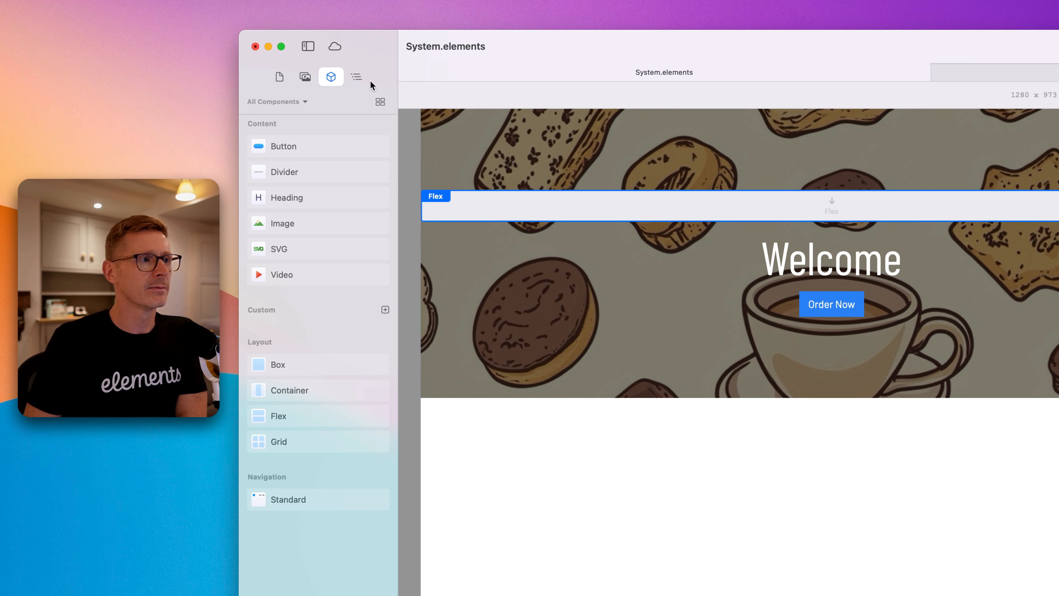
Move the heading and button together into the Flex component.
click(358, 78)
click(280, 120)
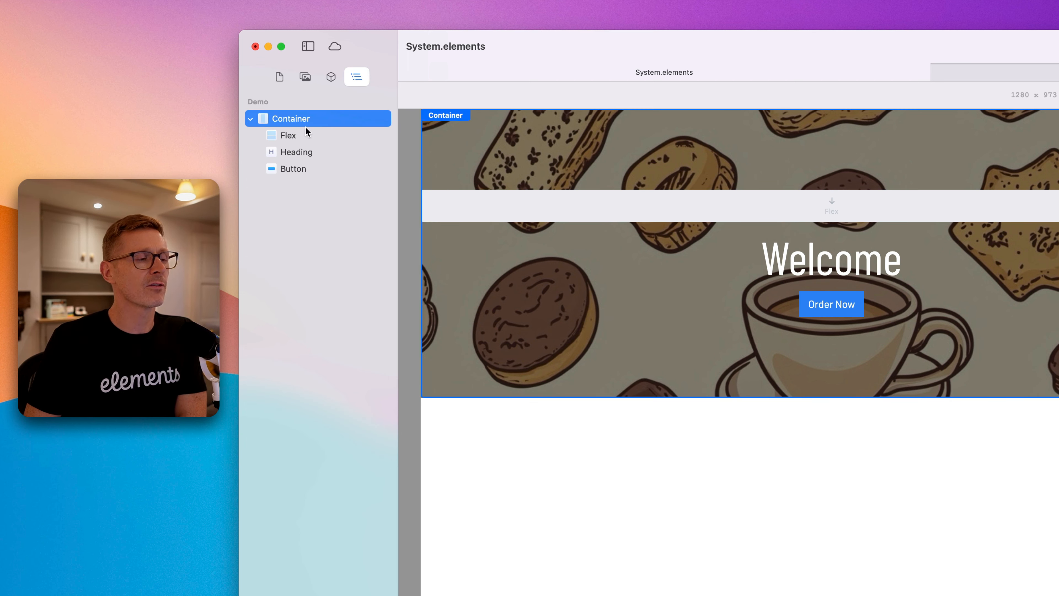
click(310, 137)
click(314, 152)
click(312, 166)
click(311, 152)
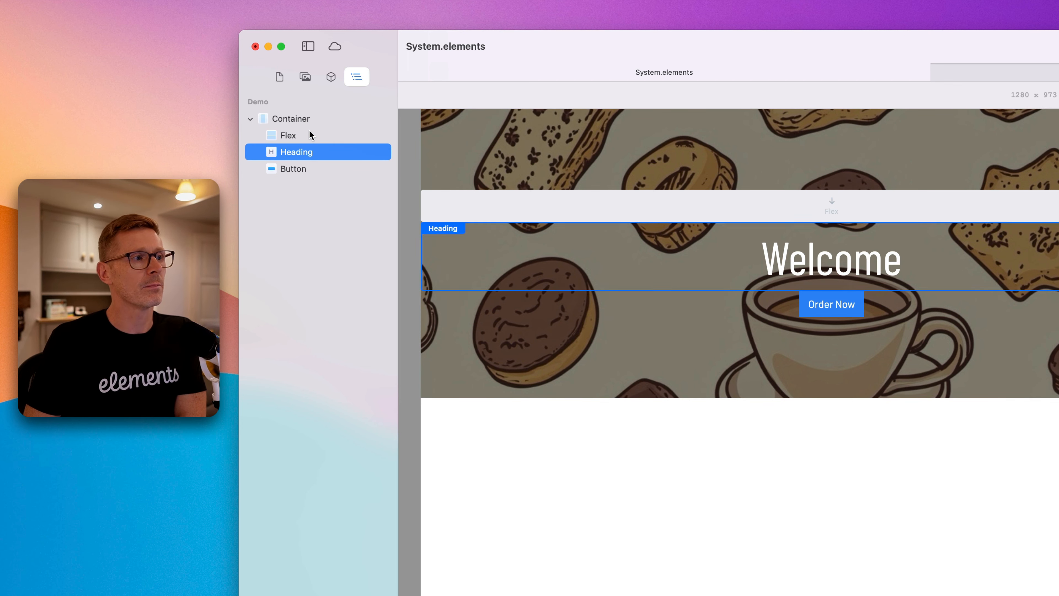
click(312, 137)
click(310, 153)
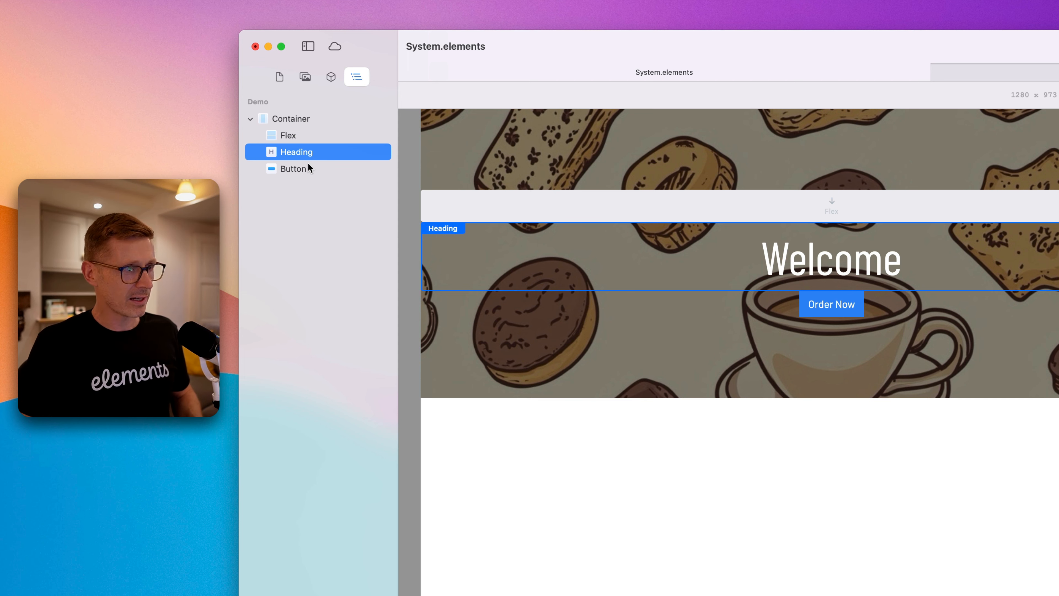
shift+click(314, 161)
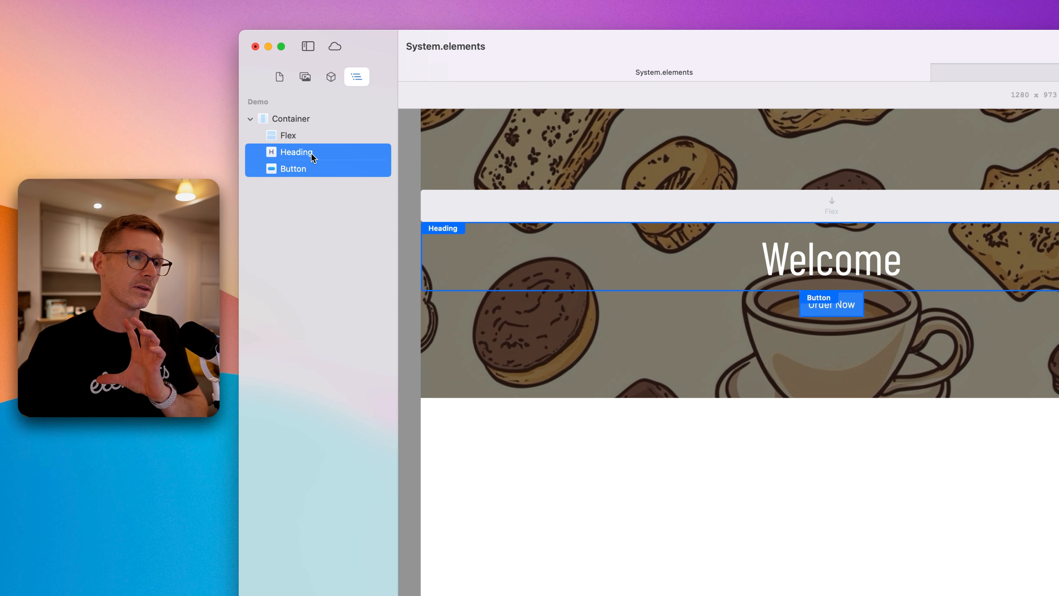
drag(310, 158, 302, 136)
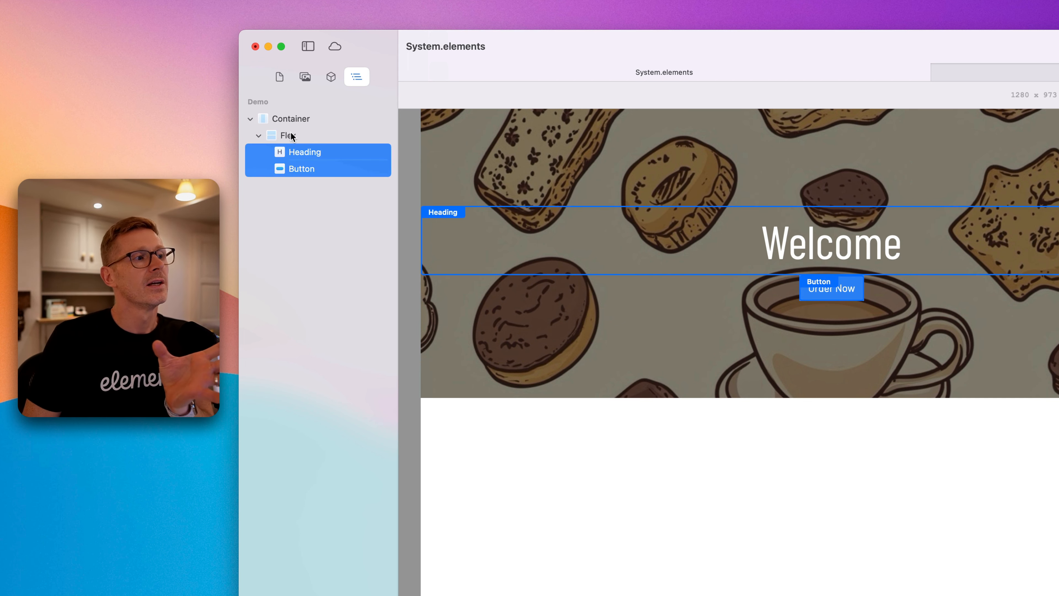
Select the Flex component and set its vertical gap to 10.
click(301, 150)
click(299, 167)
click(297, 152)
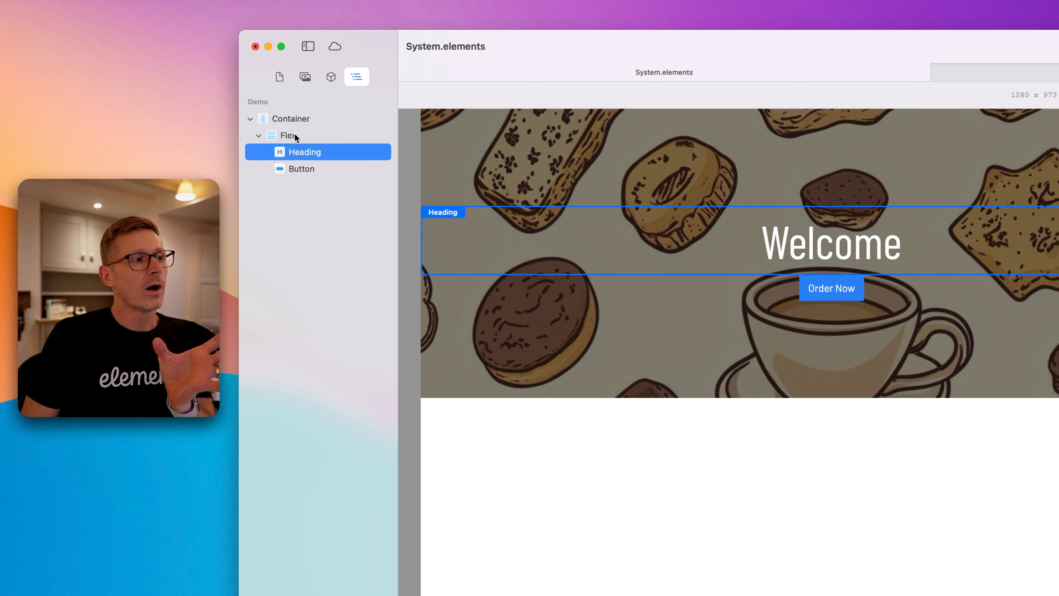
click(294, 135)
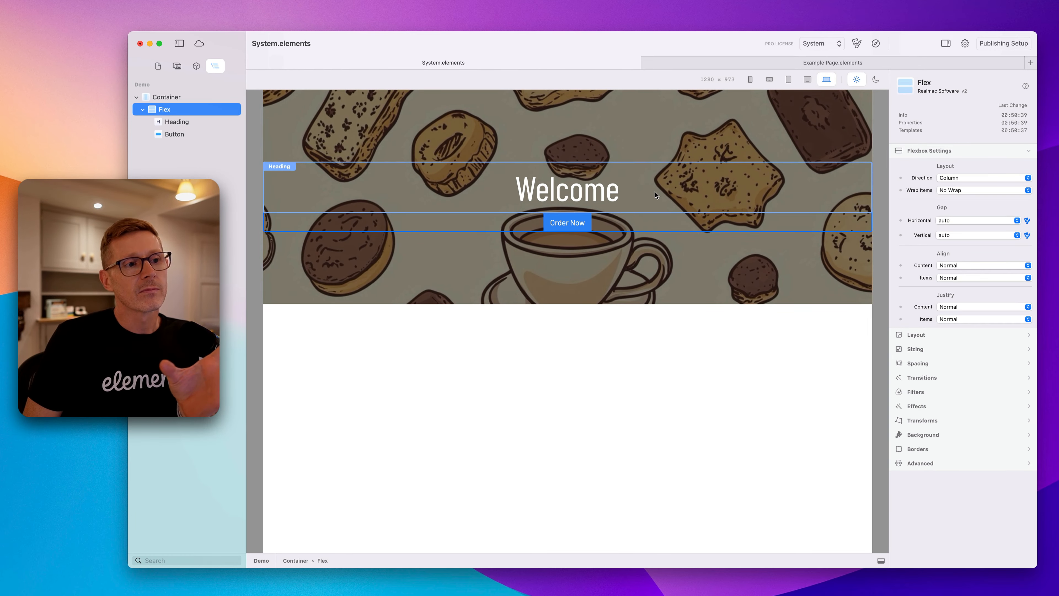
click(943, 148)
click(959, 150)
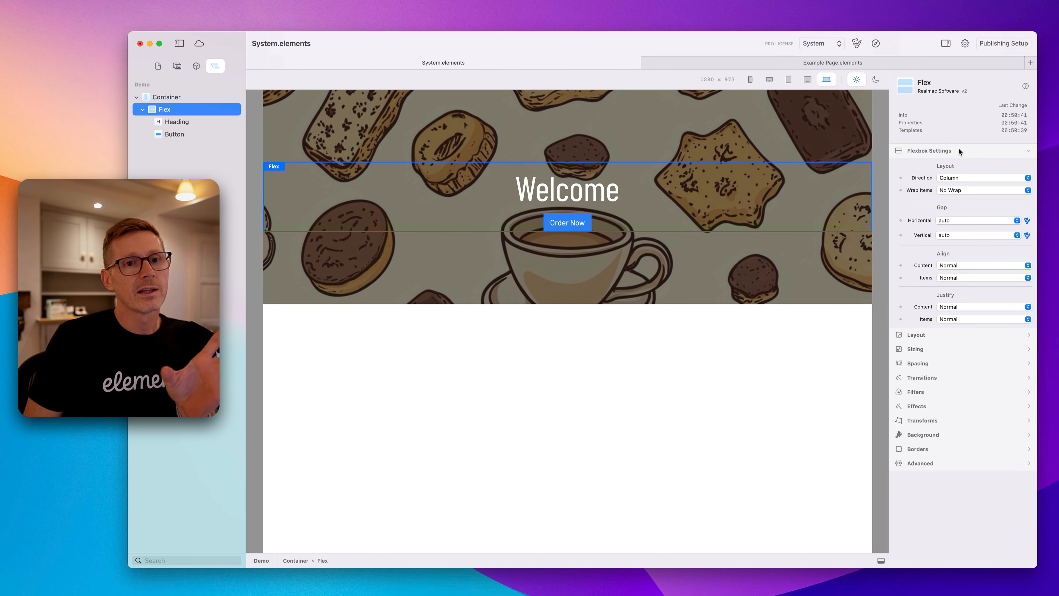
click(951, 220)
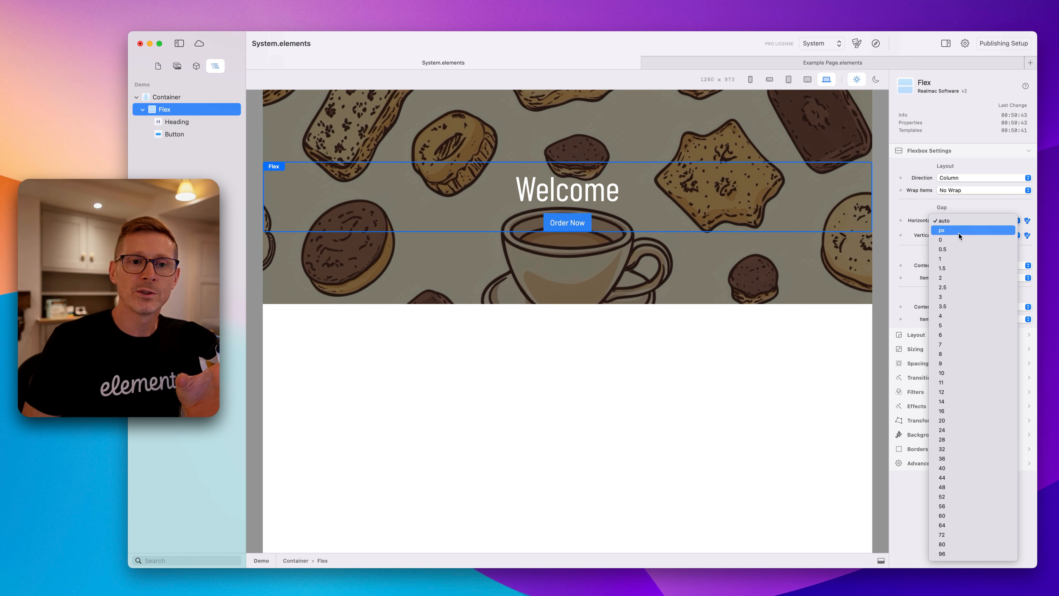
click(962, 207)
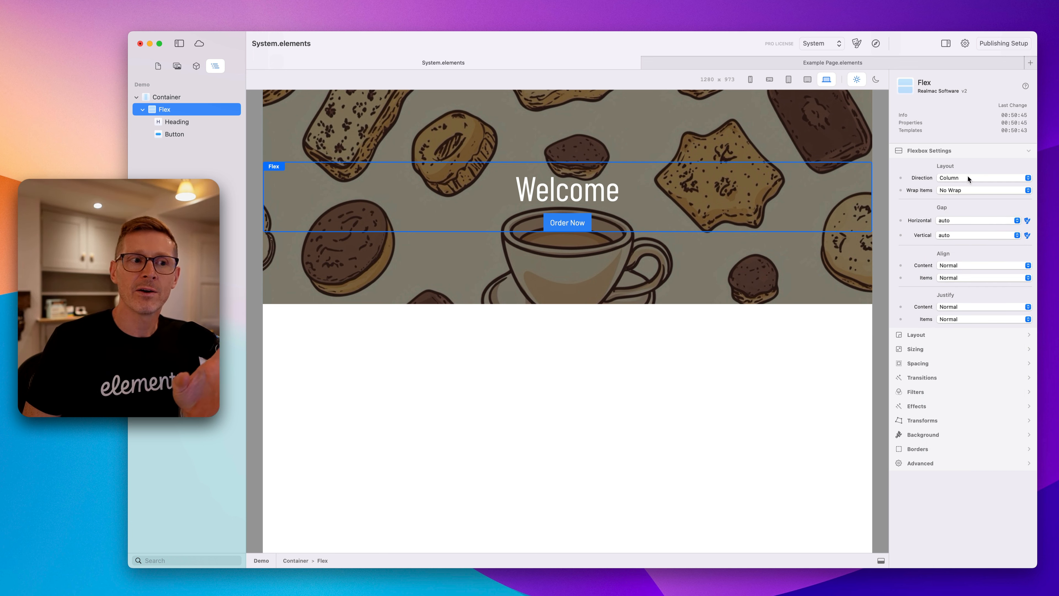
click(962, 217)
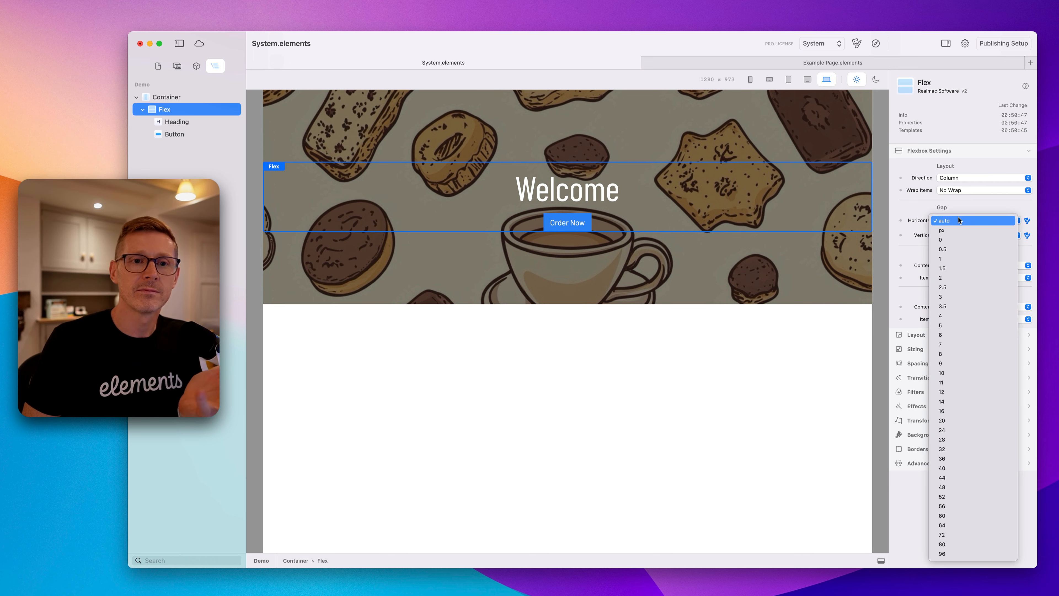
click(634, 231)
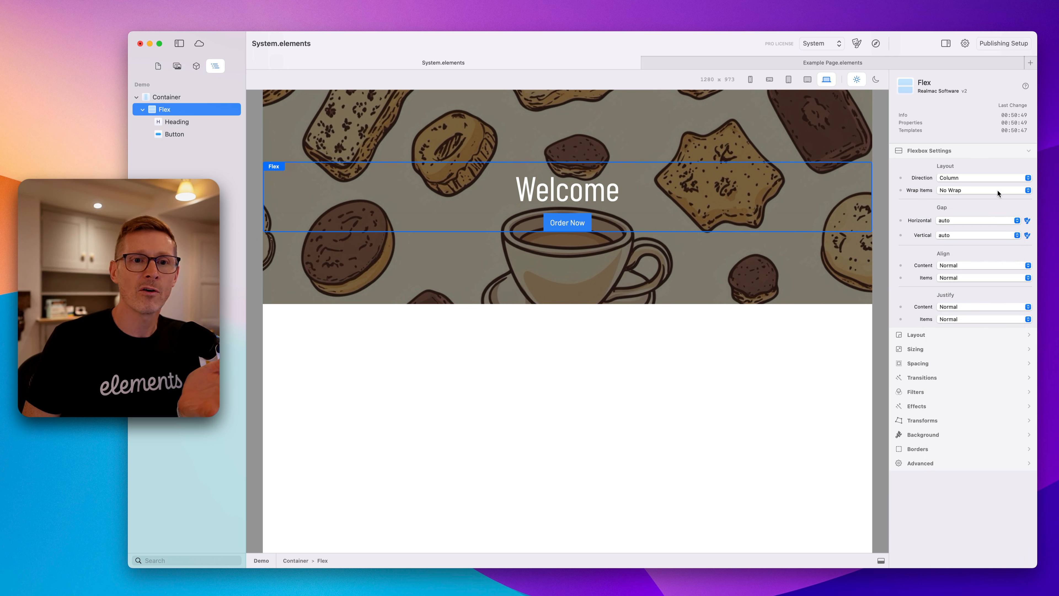
click(970, 221)
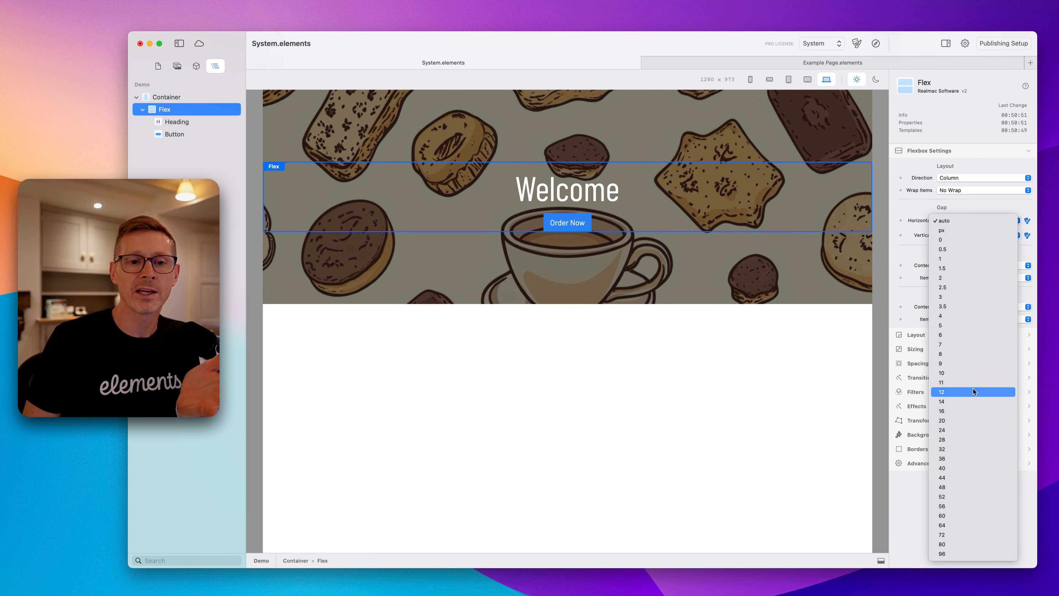
click(914, 258)
click(969, 236)
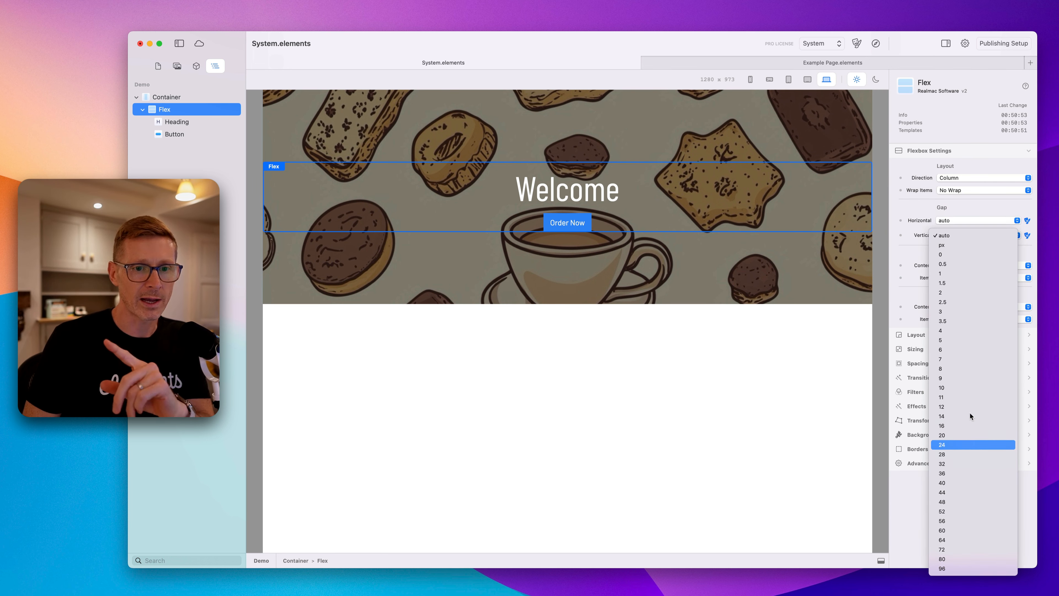
click(966, 389)
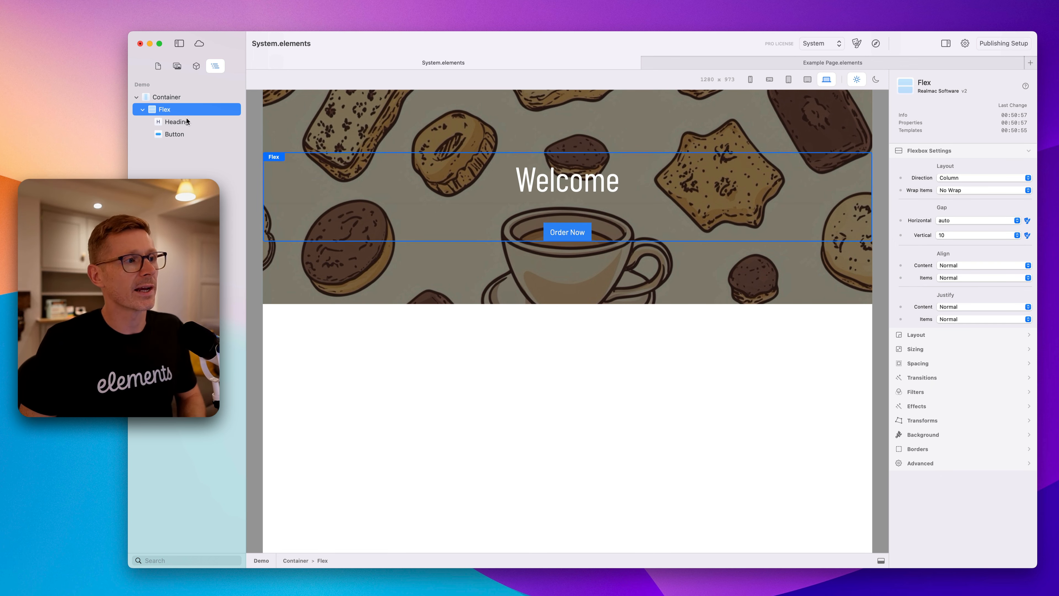
Duplicate the heading inside the Flex and set the Flex's vertical gap to 5.
click(352, 175)
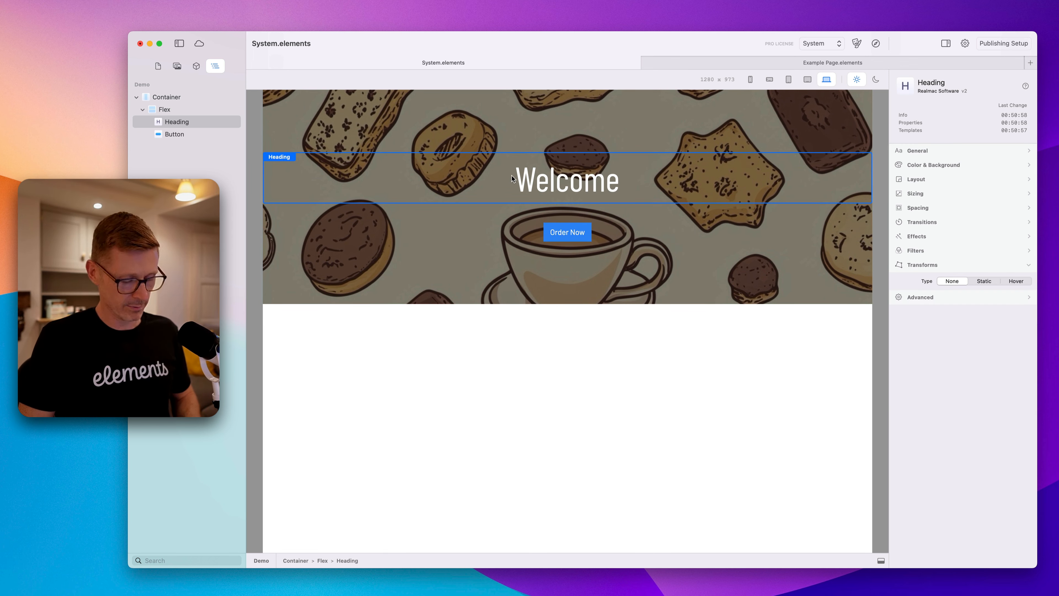
key(super+d)
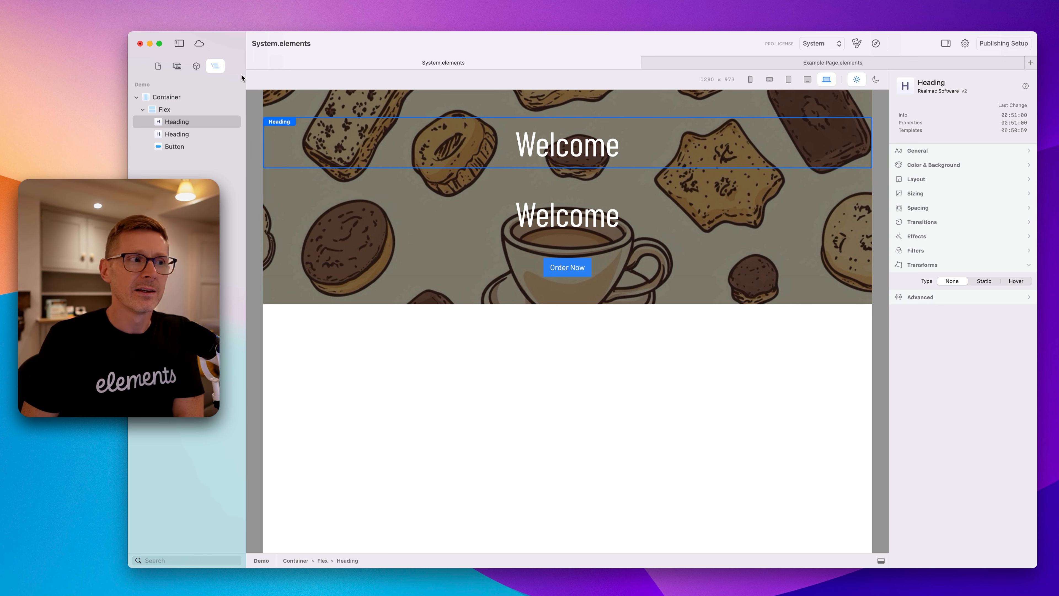
click(164, 110)
click(980, 235)
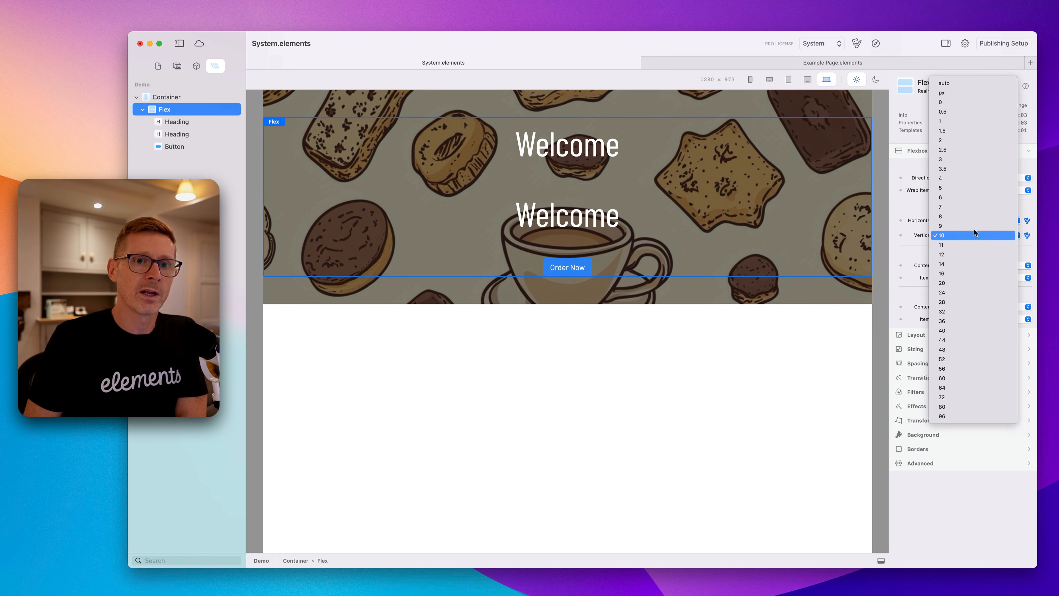
click(977, 187)
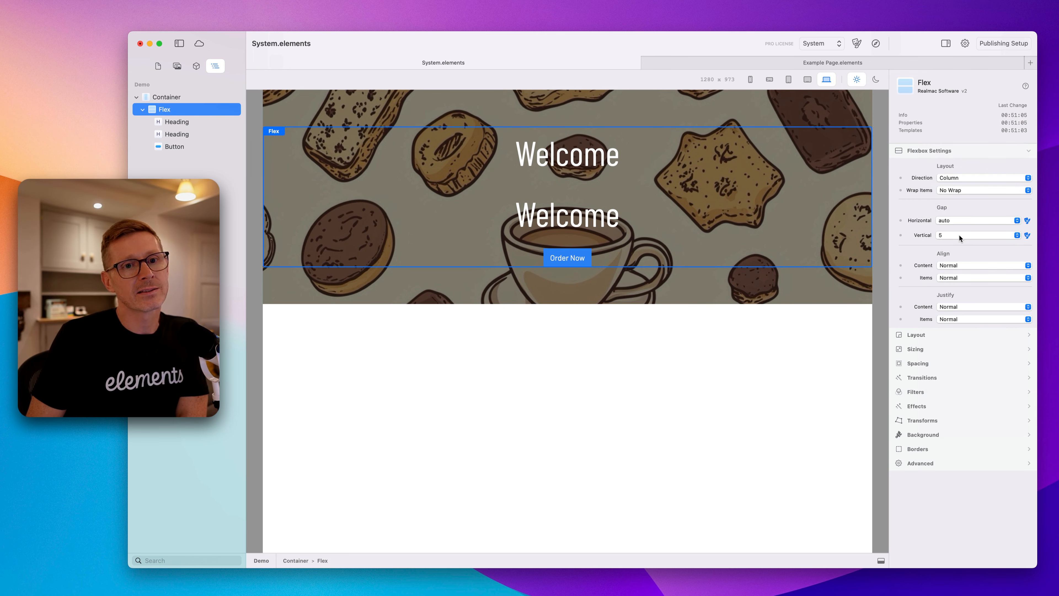
Change the Flex's vertical gap to 2, then auto, and delete the duplicated heading.
click(959, 235)
click(972, 191)
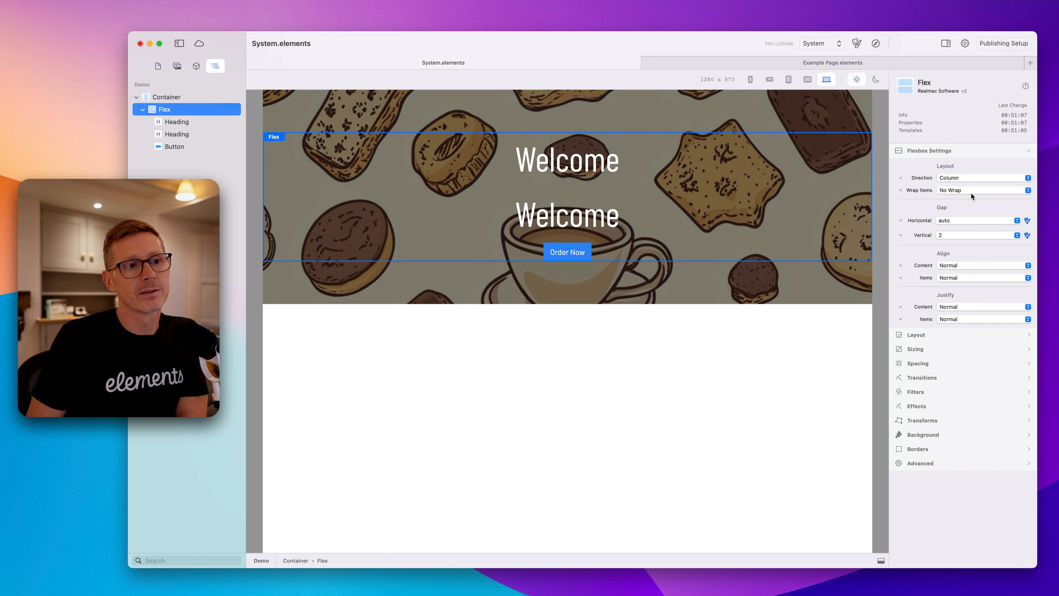
click(956, 231)
click(967, 179)
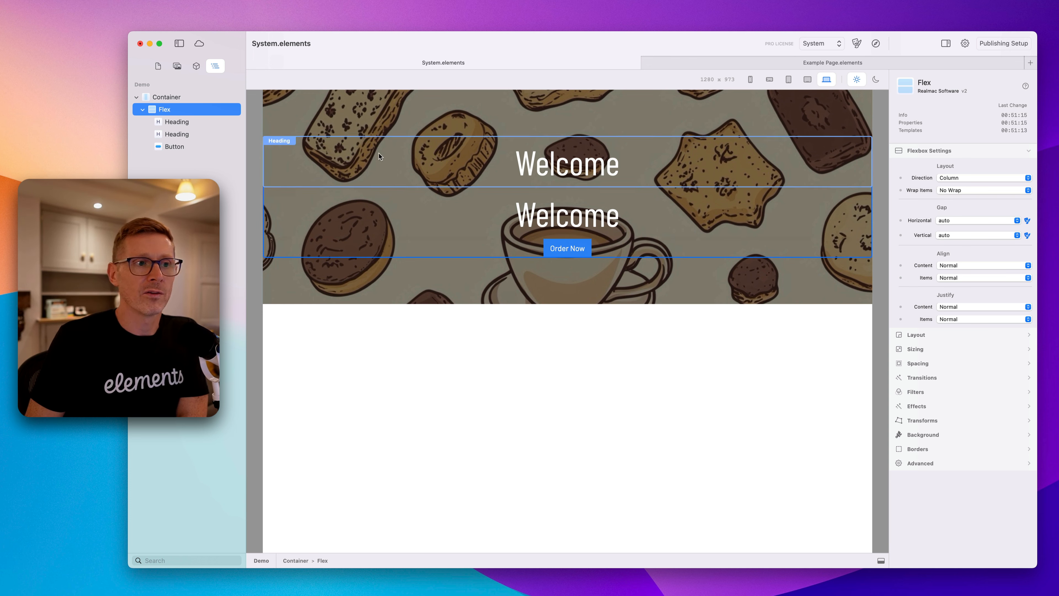
click(544, 221)
key(BackSpace)
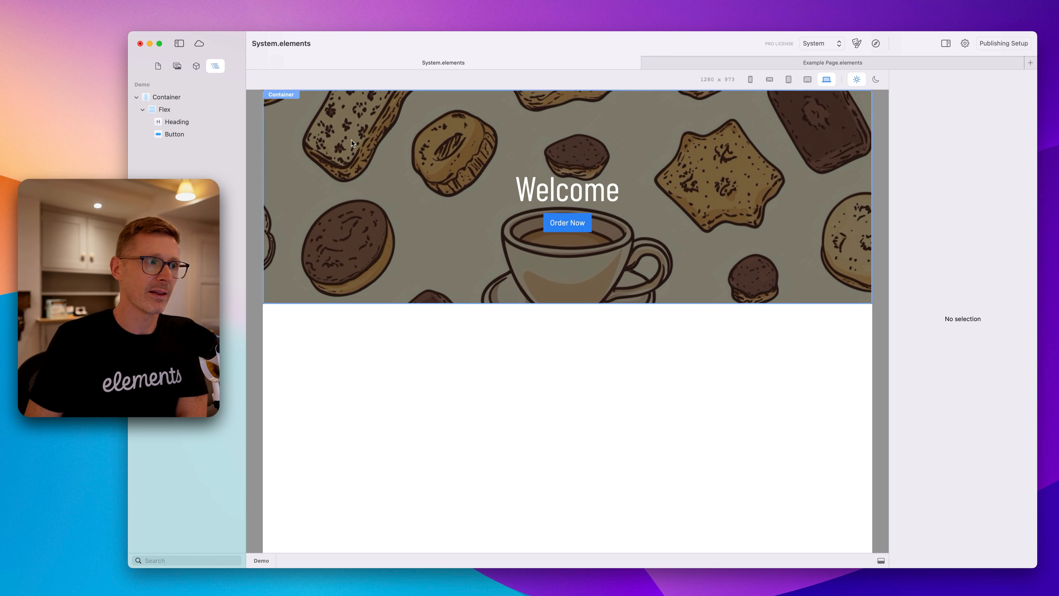
Try a horizontal gap of 3 on the Flex, reset it to auto, and set the vertical gap to 5.
click(149, 111)
click(976, 218)
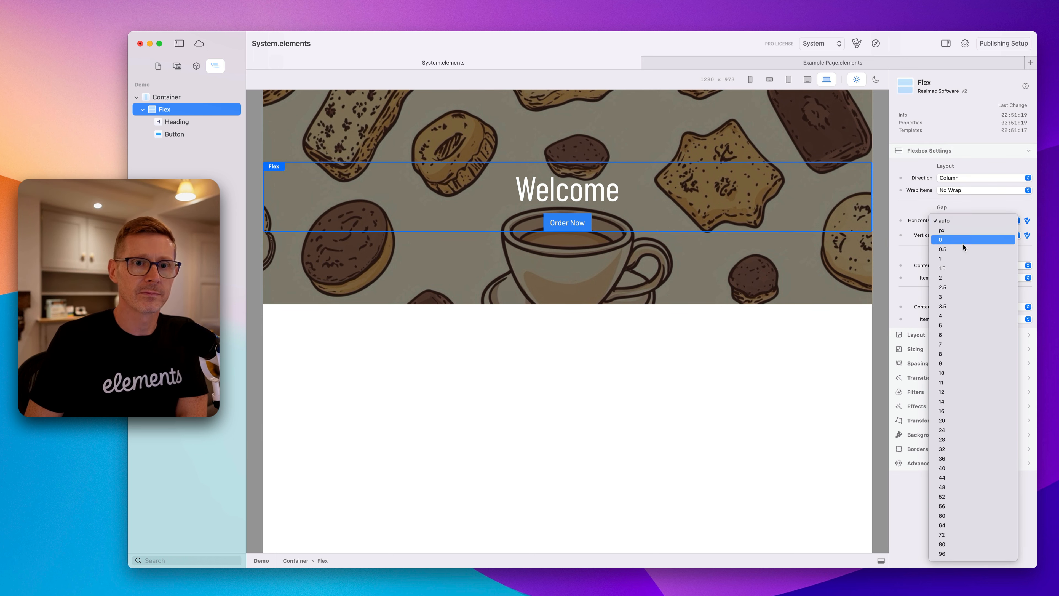
click(961, 297)
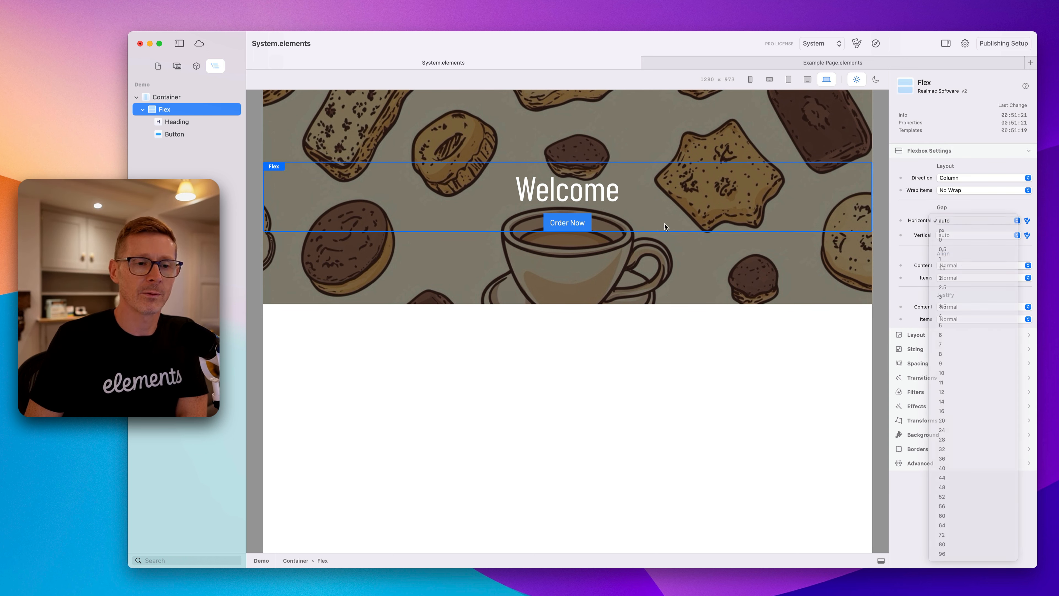
click(972, 220)
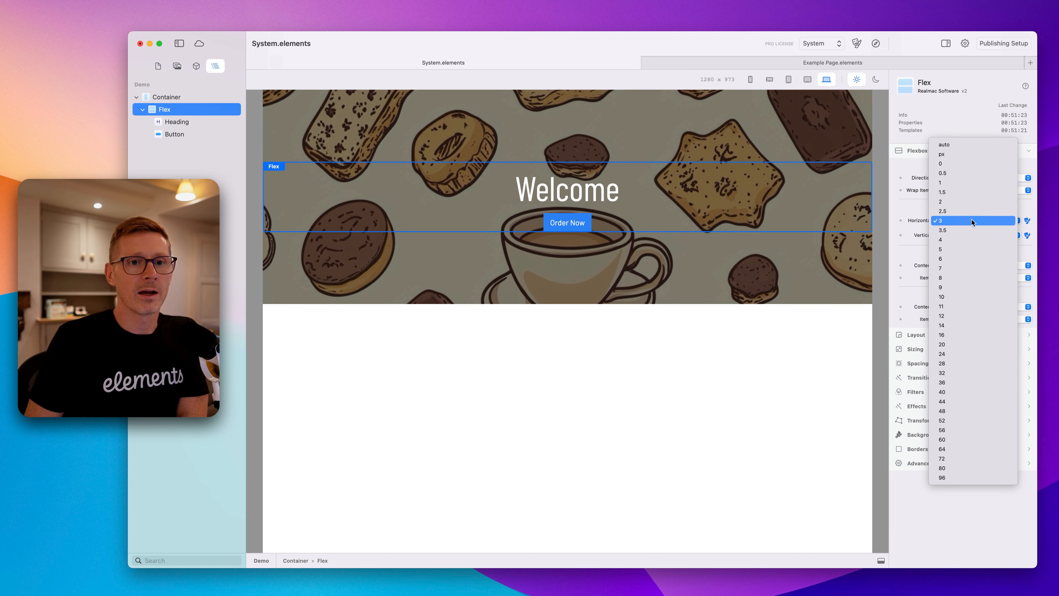
click(976, 143)
click(955, 237)
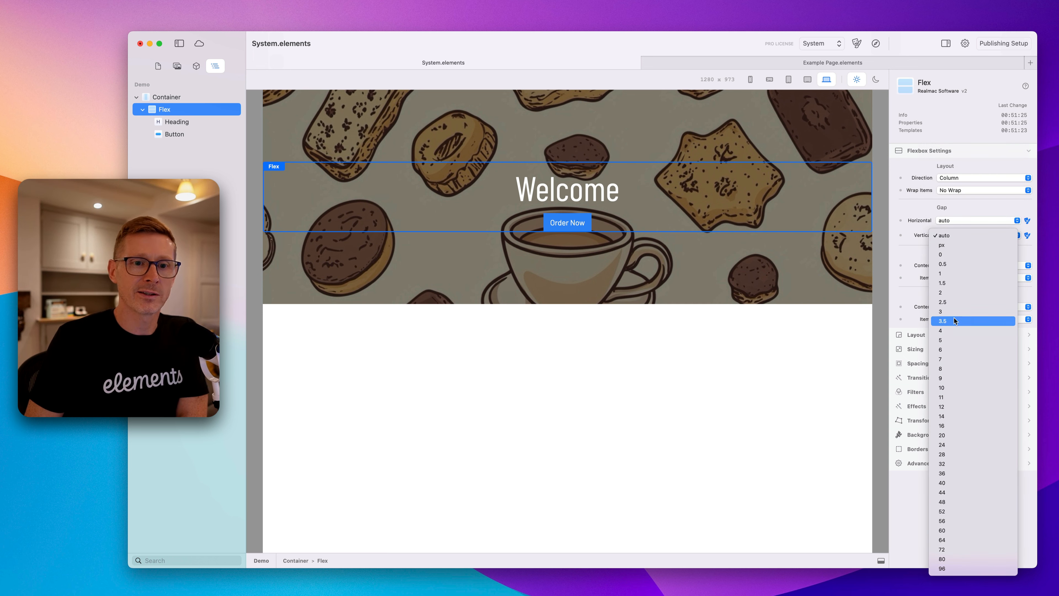
click(948, 311)
click(951, 236)
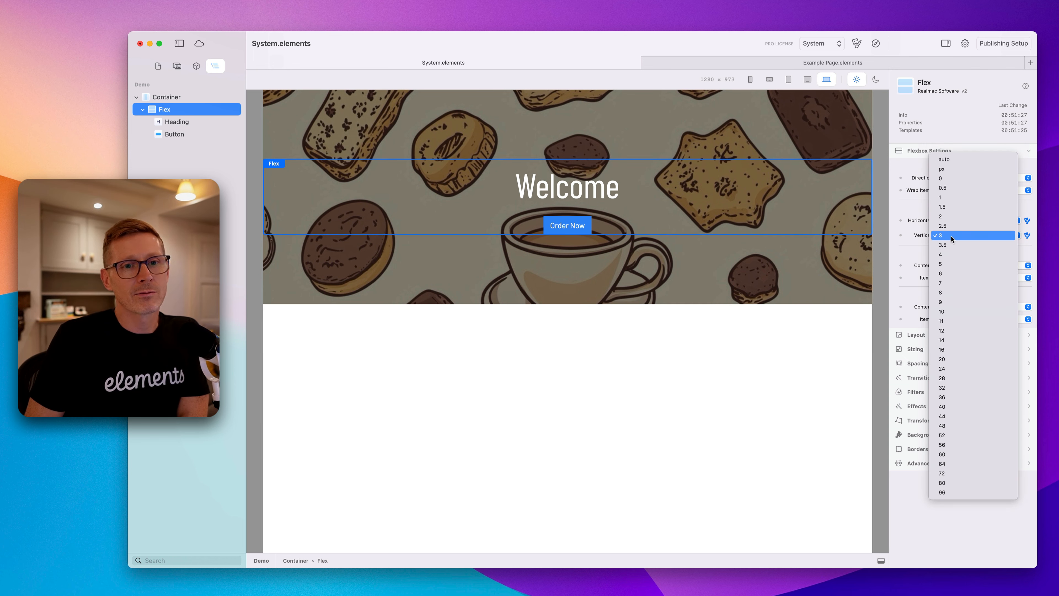
click(953, 261)
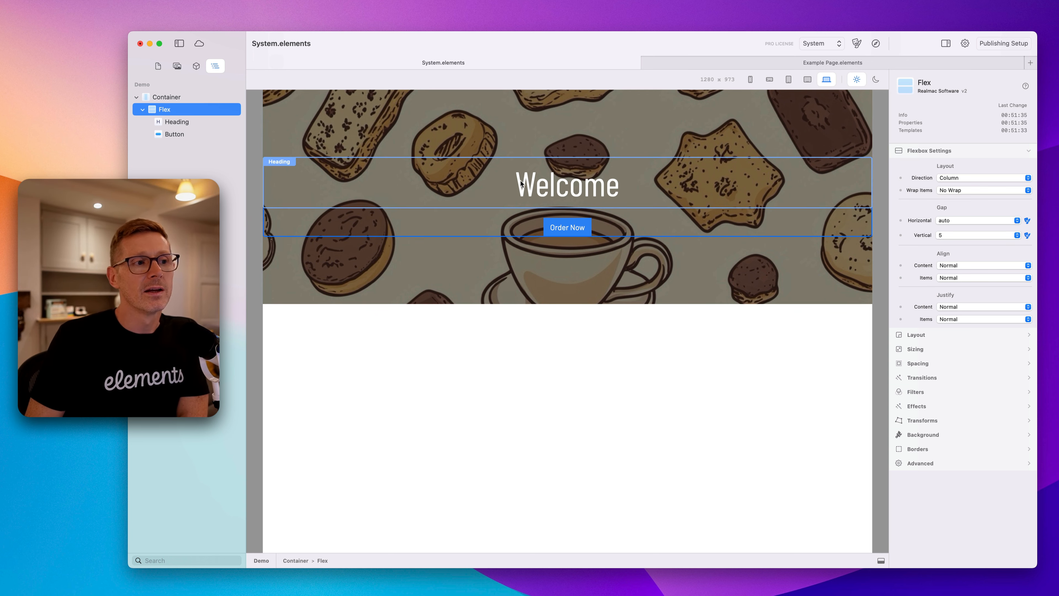
Insert a Box component into the Flex between the heading and the button.
click(563, 227)
click(561, 192)
click(507, 219)
click(496, 184)
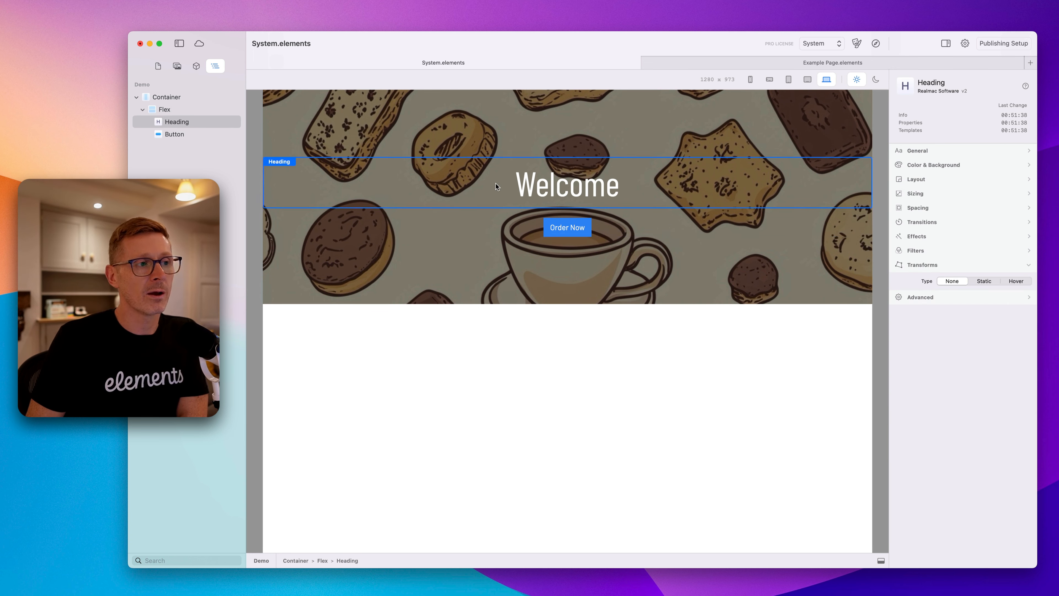
click(491, 218)
click(490, 195)
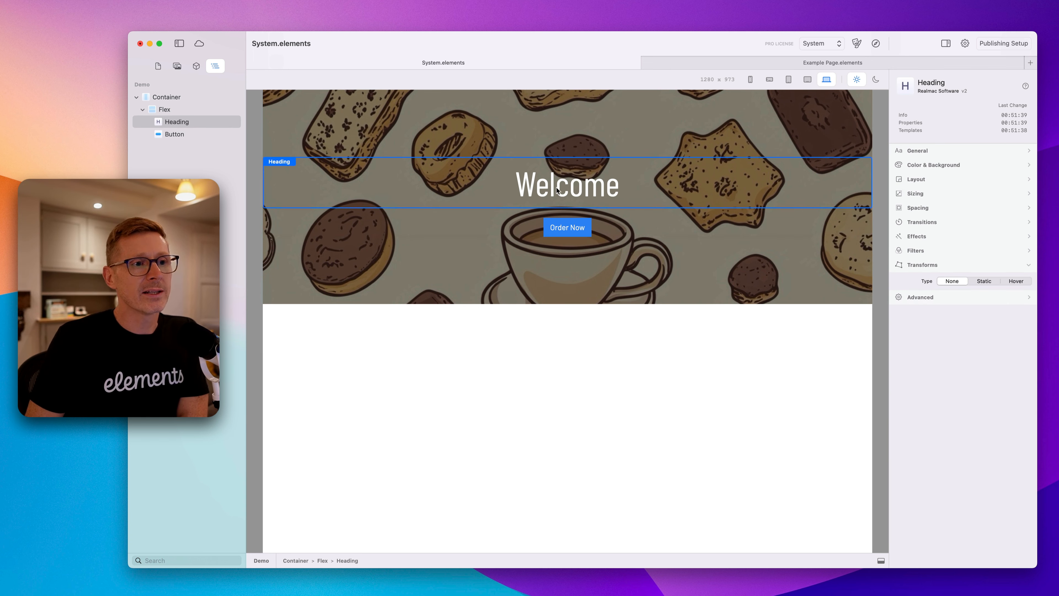
click(470, 225)
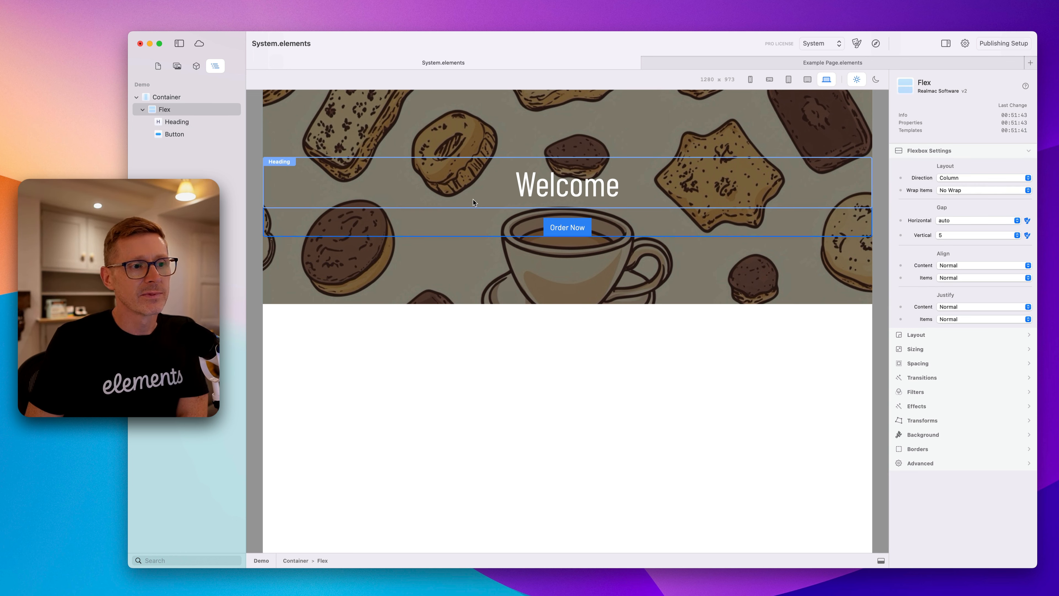
click(197, 68)
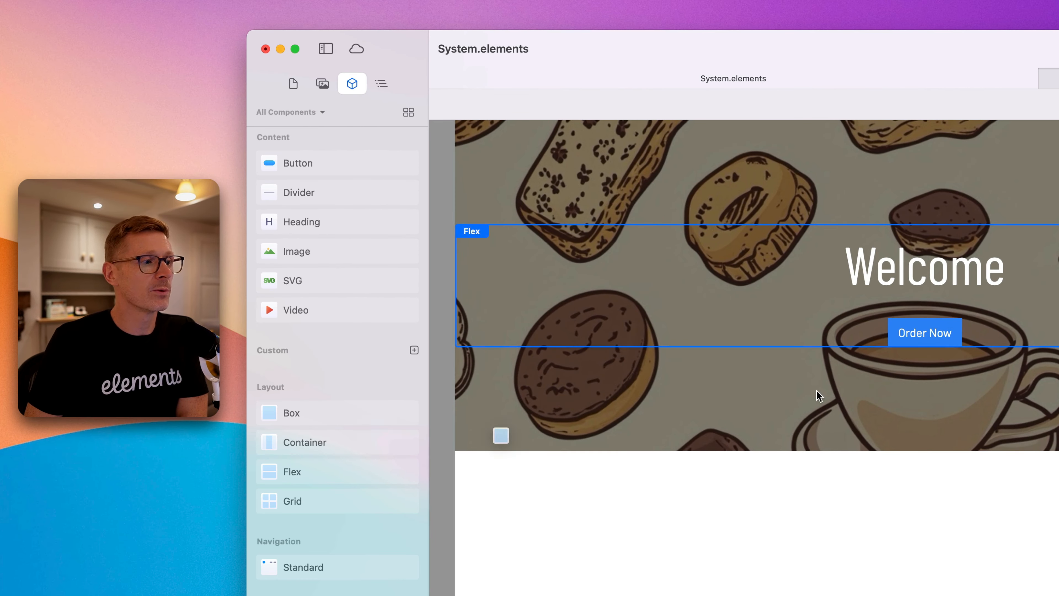
drag(819, 395, 943, 307)
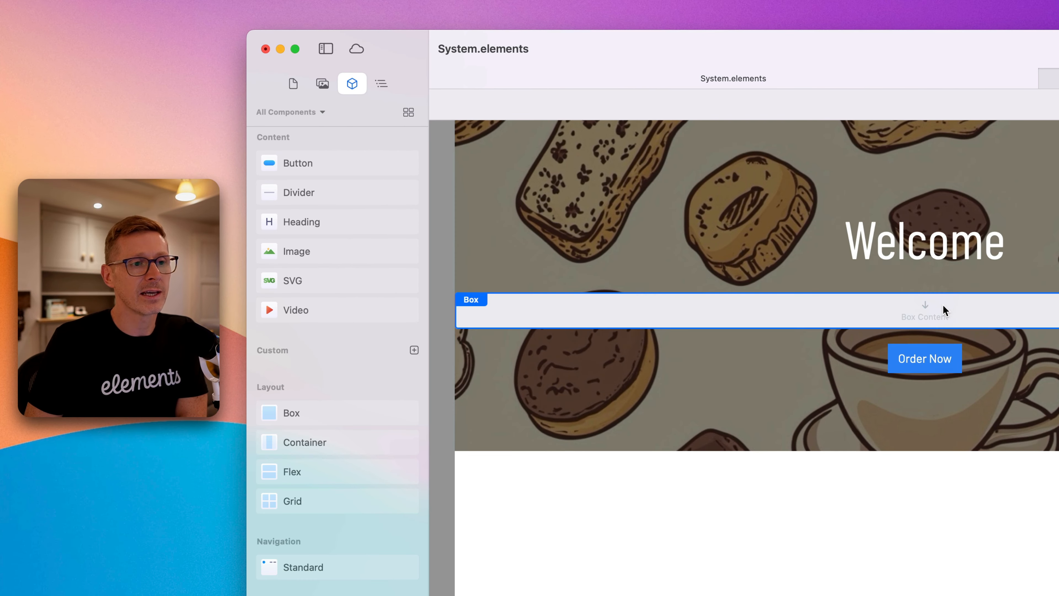
Move the heading inside the new Box in the layer structure.
click(380, 84)
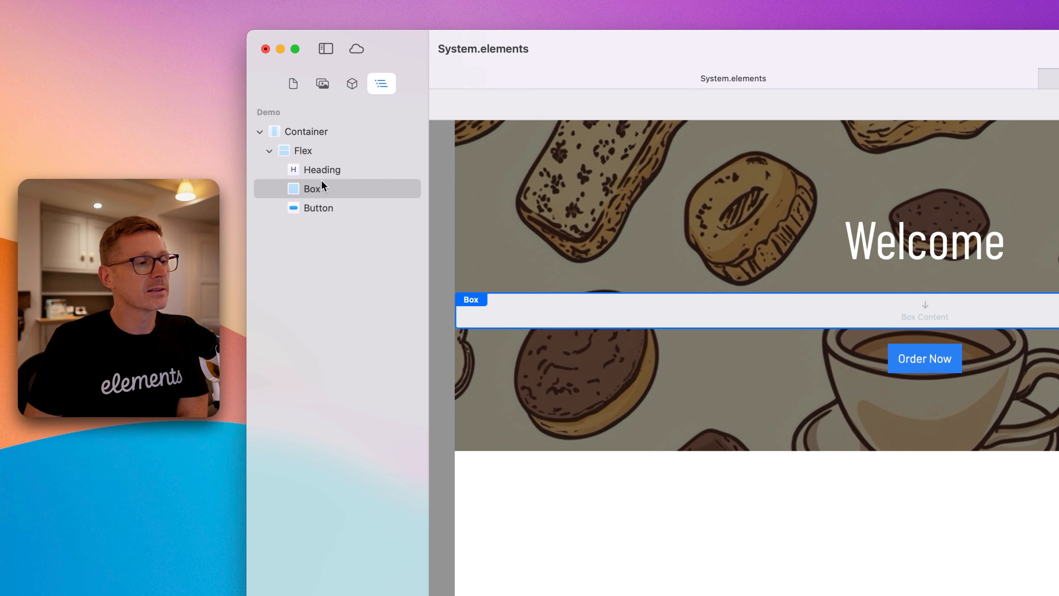
mouse_move(325, 190)
mouse_down()
mouse_move(343, 161)
mouse_move(334, 188)
mouse_move(321, 171)
mouse_up()
click(345, 173)
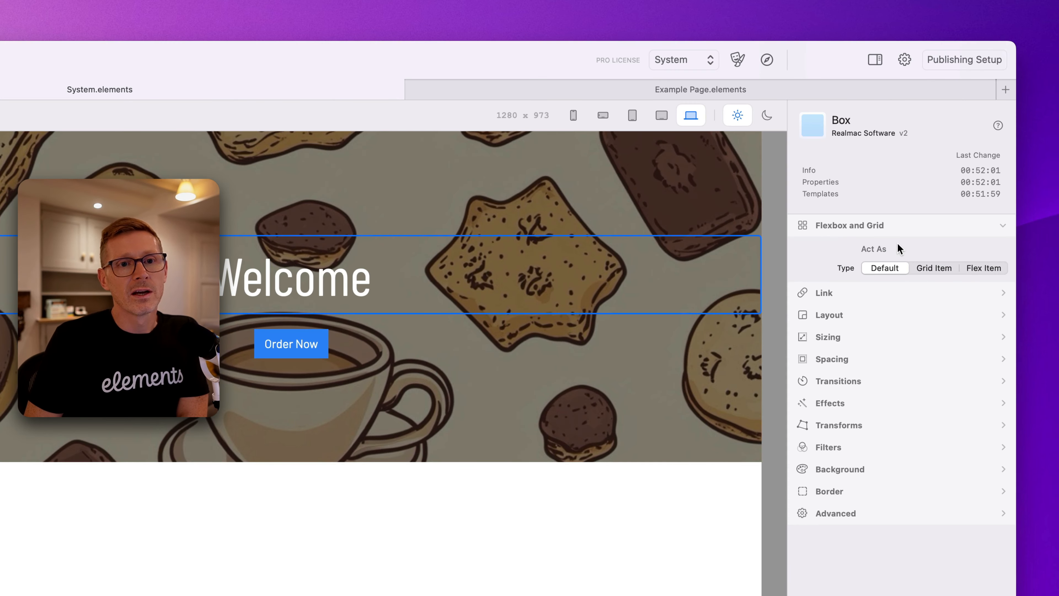
Set the Box to act as a Flex Item and switch its settings to Advanced.
click(918, 225)
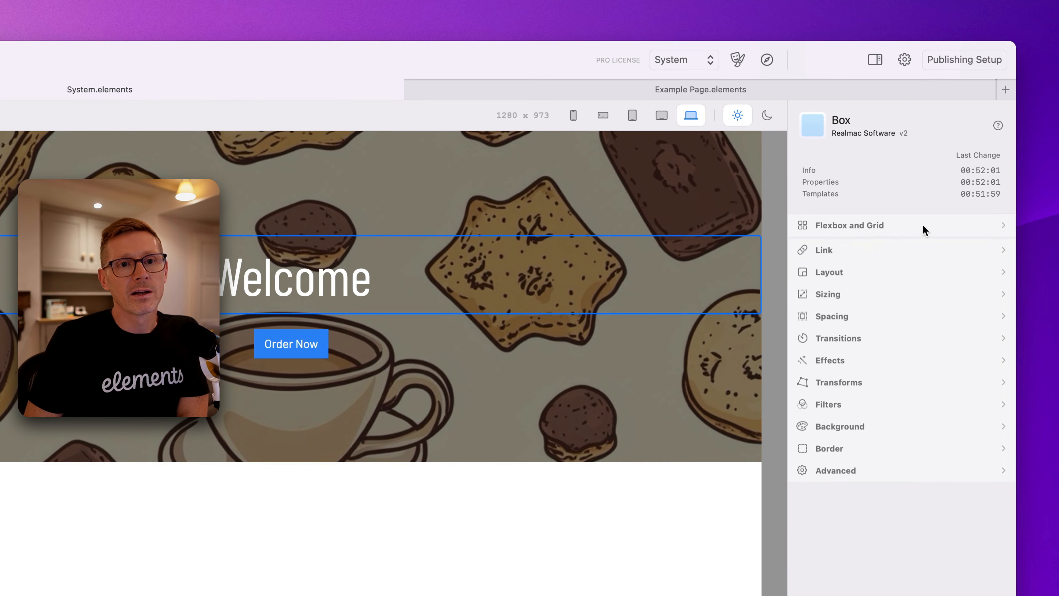
click(877, 224)
click(864, 224)
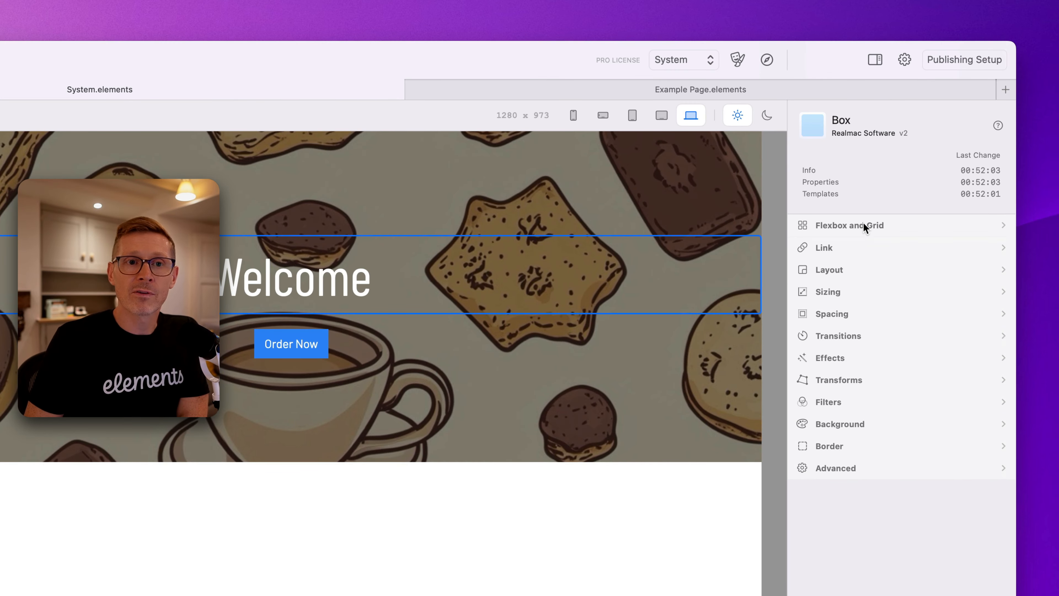
click(873, 224)
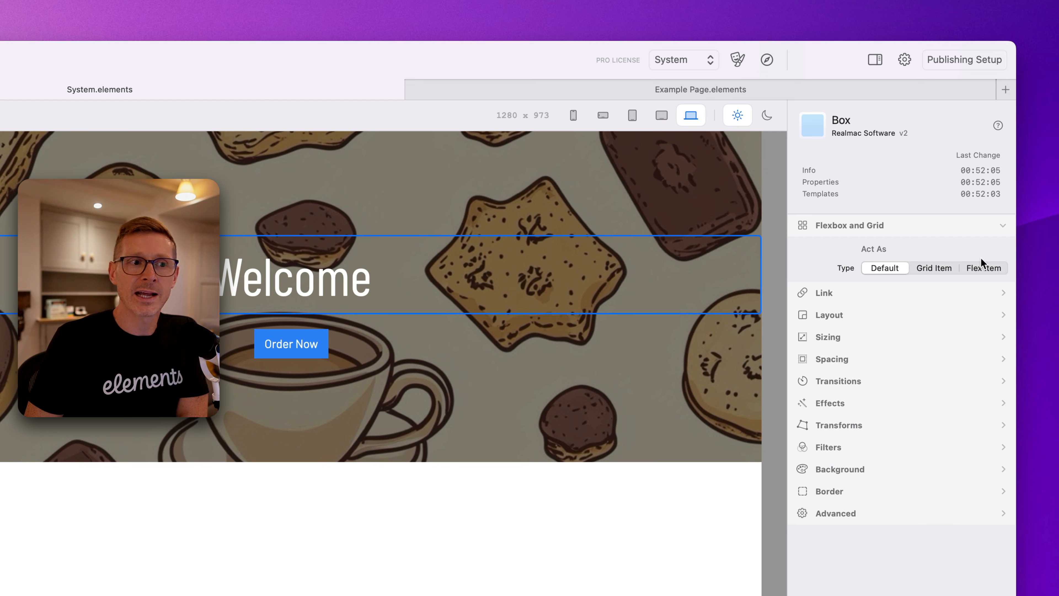
click(985, 269)
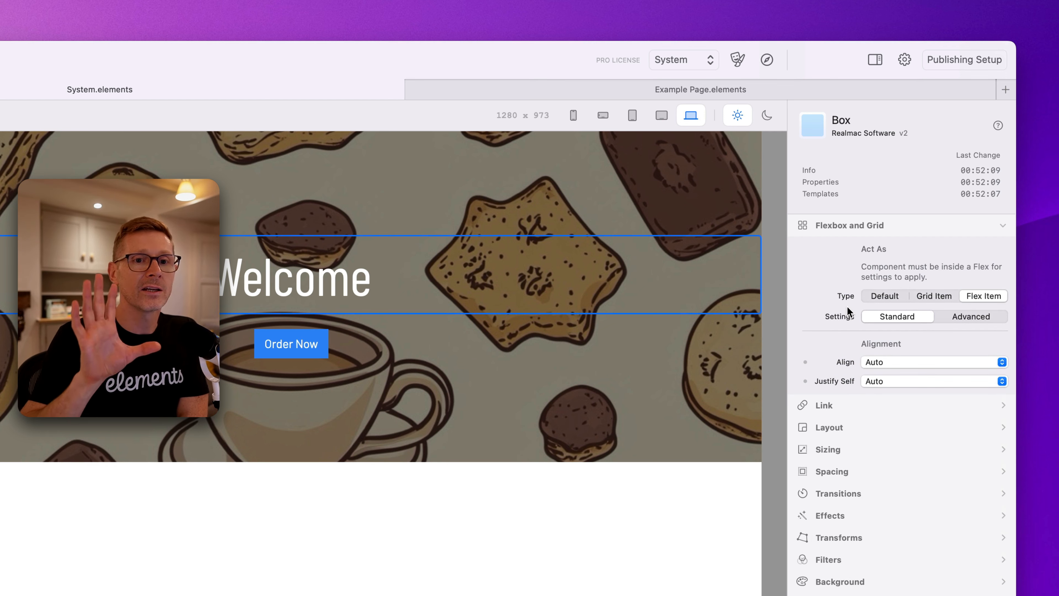
click(956, 313)
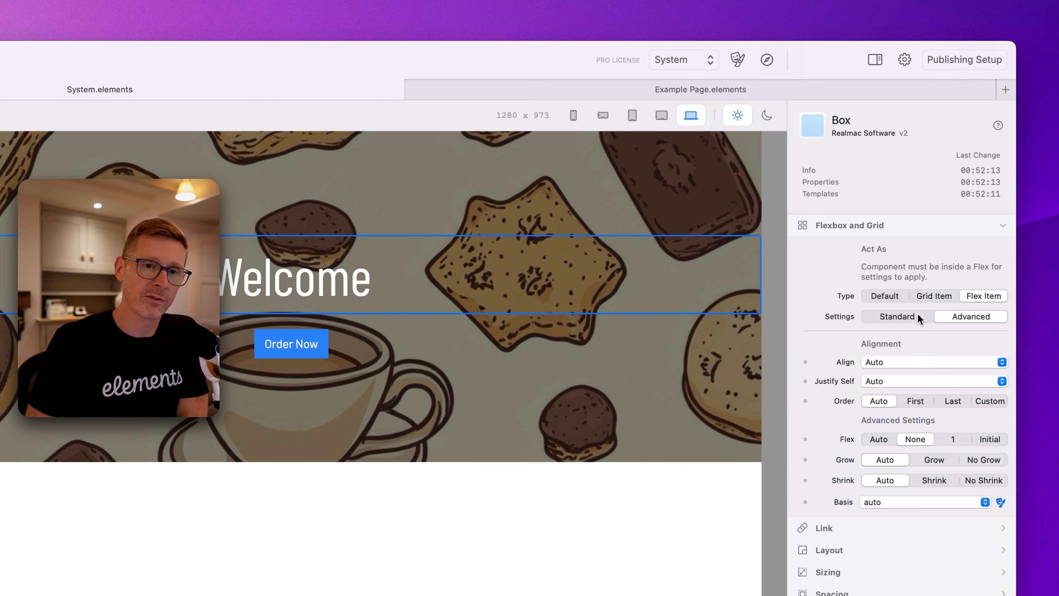
click(917, 313)
click(951, 312)
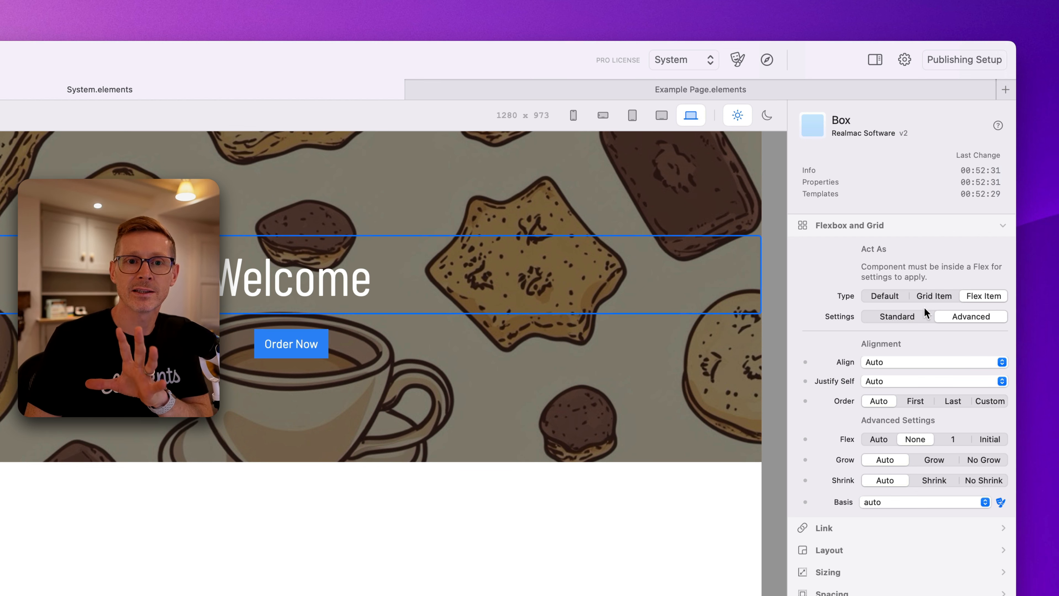
Remove the Box from the Flex and put the heading back above the button in the layer structure.
click(922, 314)
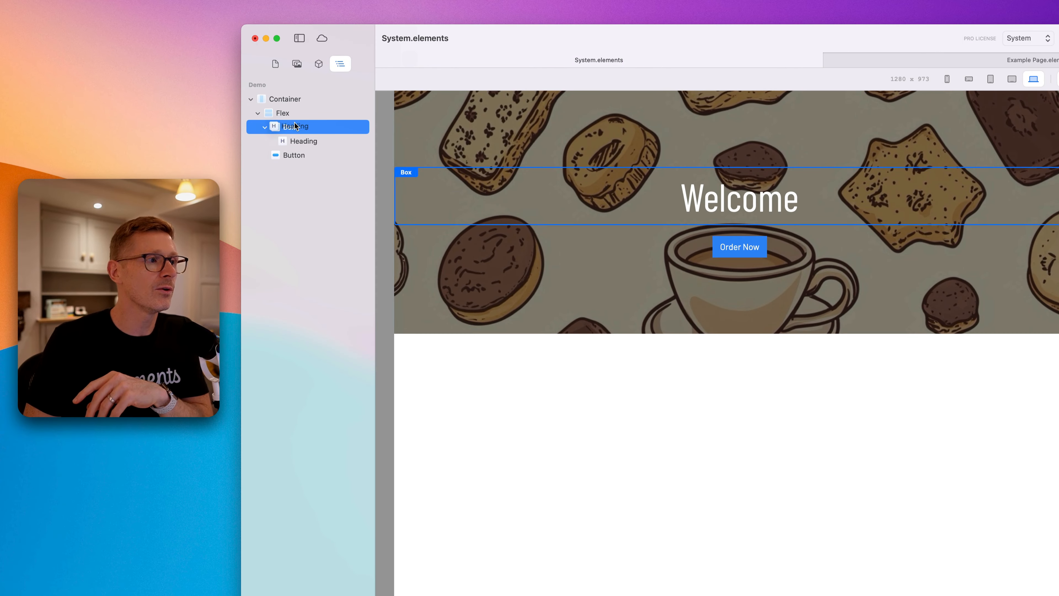
mouse_move(295, 126)
mouse_down()
mouse_move(295, 112)
mouse_move(294, 144)
mouse_up()
right_click(295, 123)
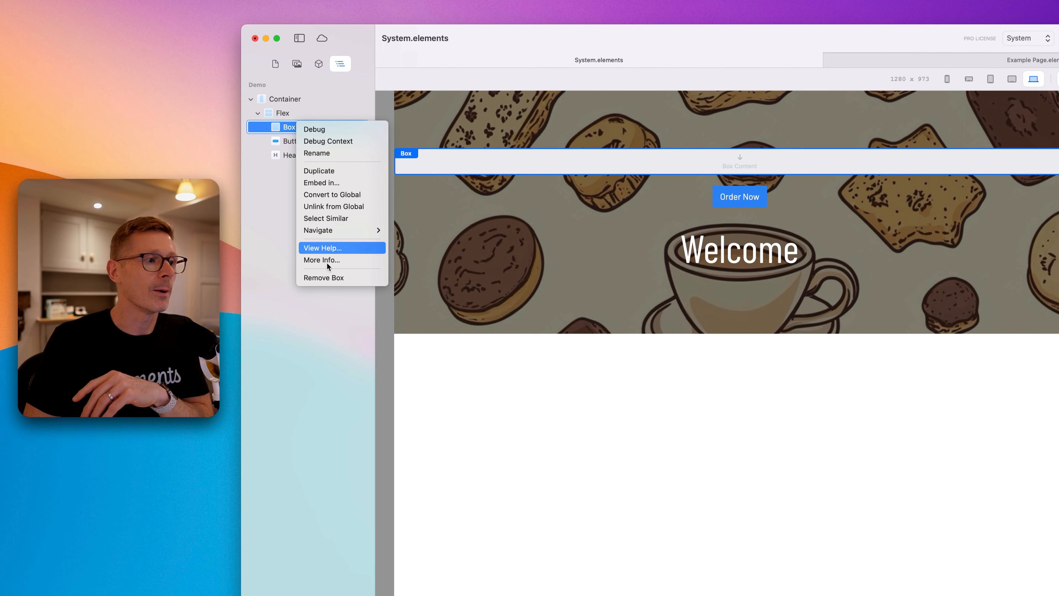
click(325, 279)
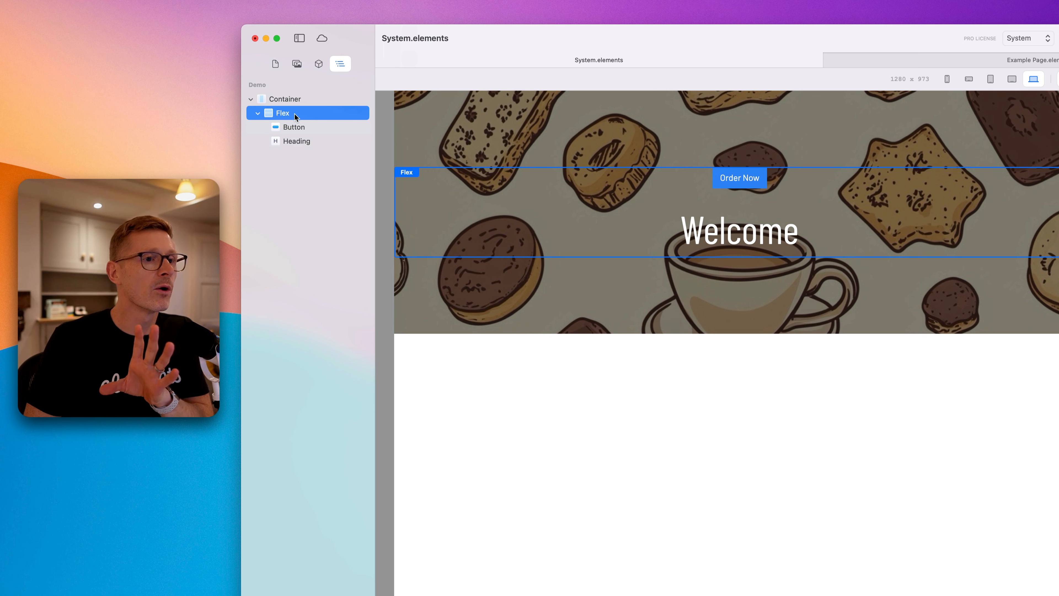
click(295, 128)
drag(294, 141, 302, 122)
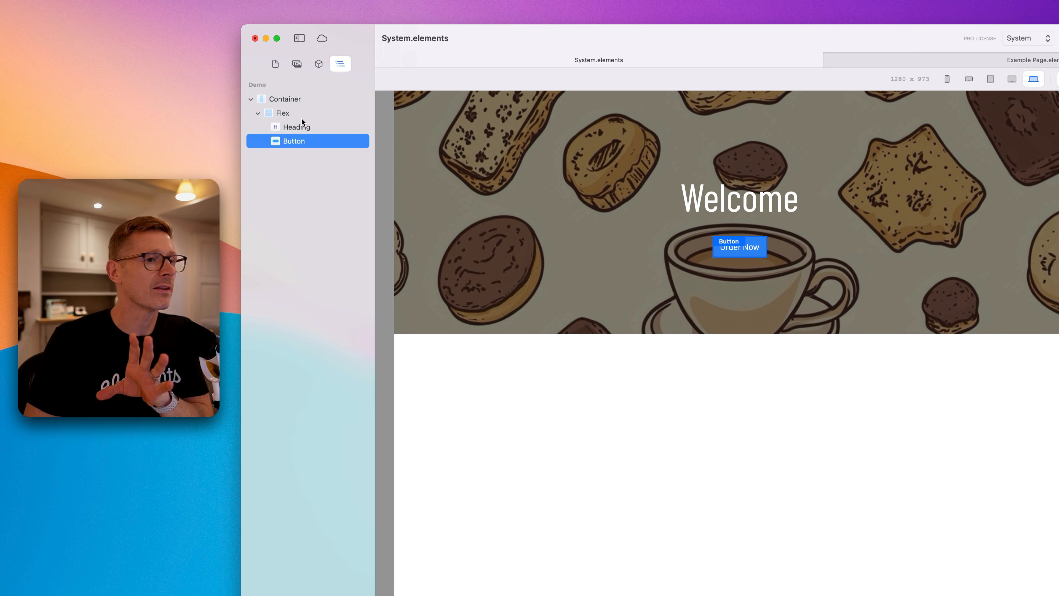
Add a Container below the hero section and set its height to Theme with a value of 500.
click(317, 66)
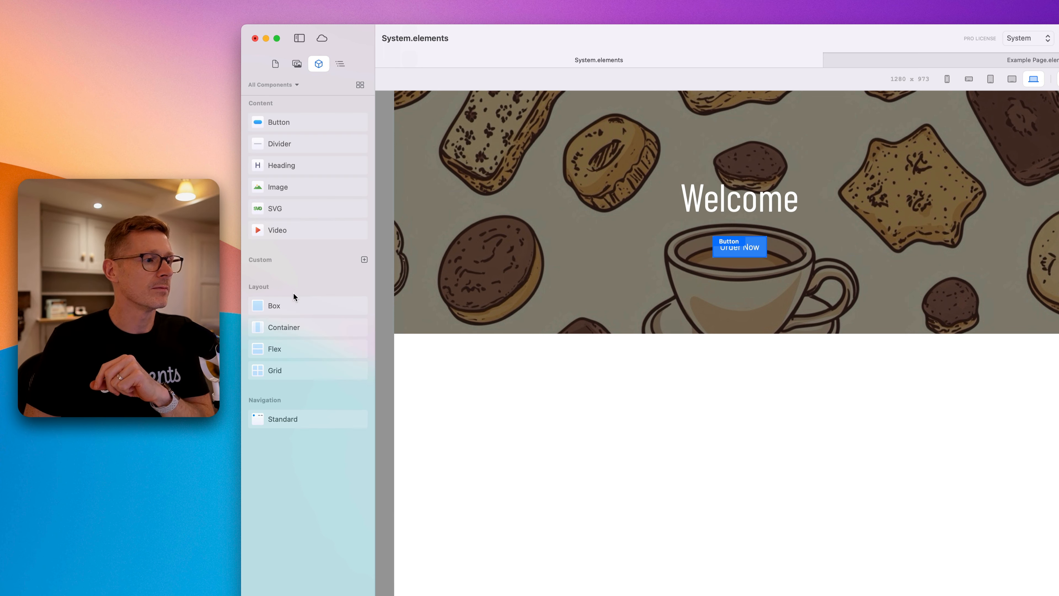
drag(282, 330, 736, 355)
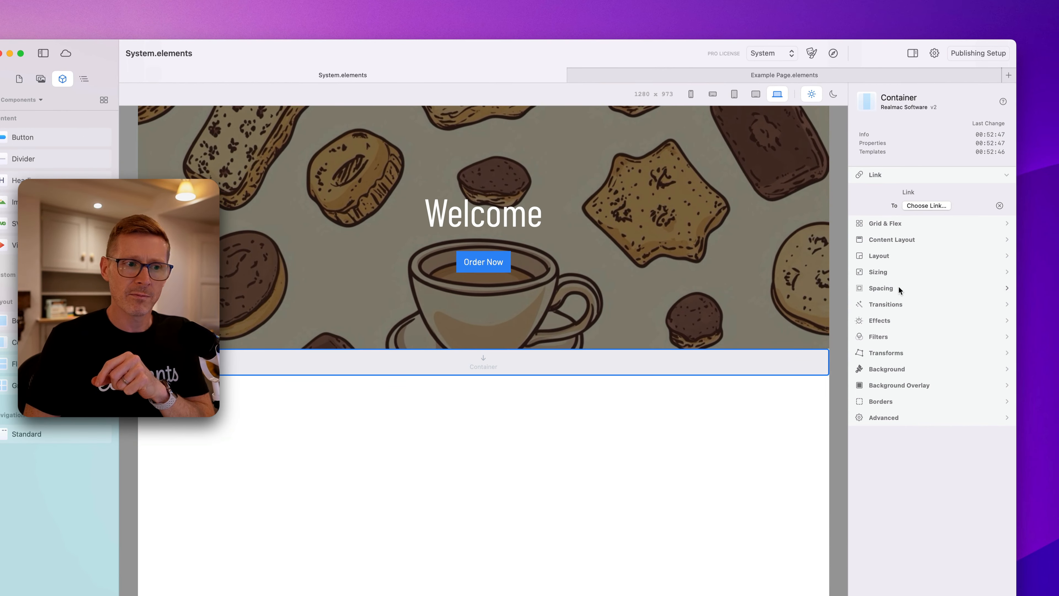
click(899, 287)
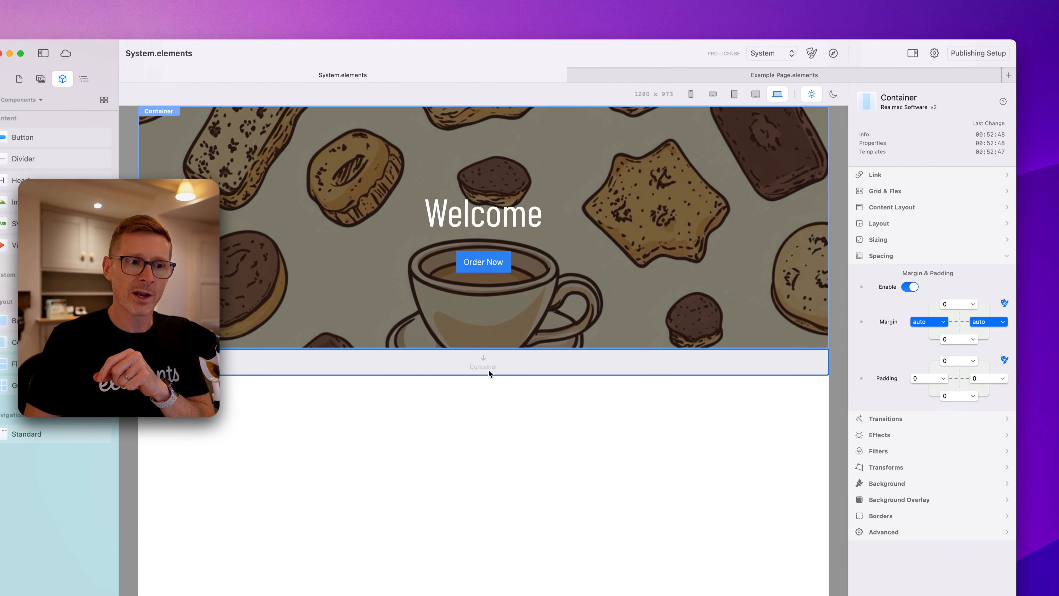
click(911, 257)
click(902, 238)
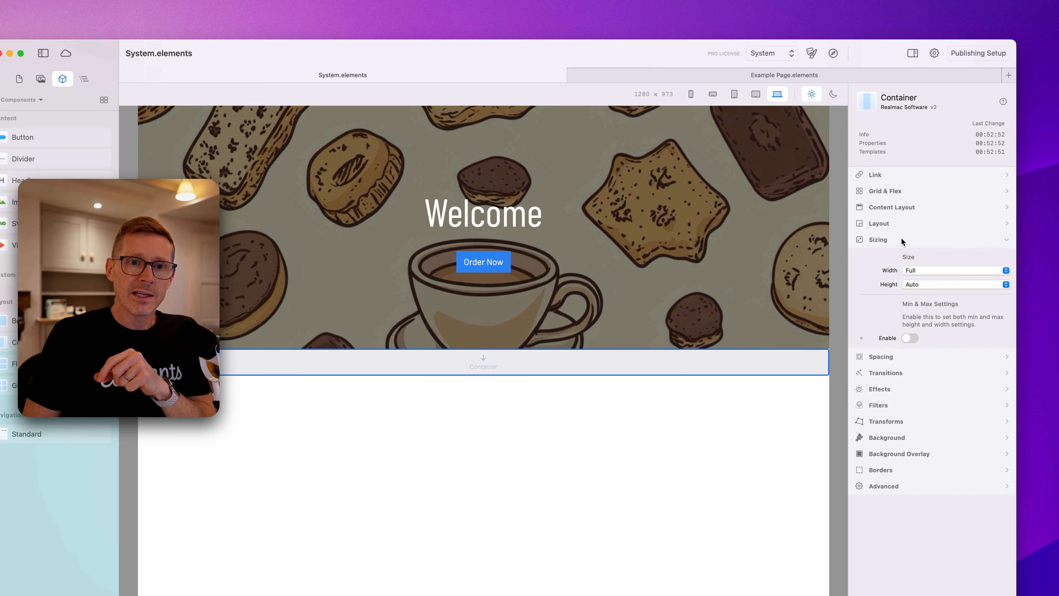
click(924, 285)
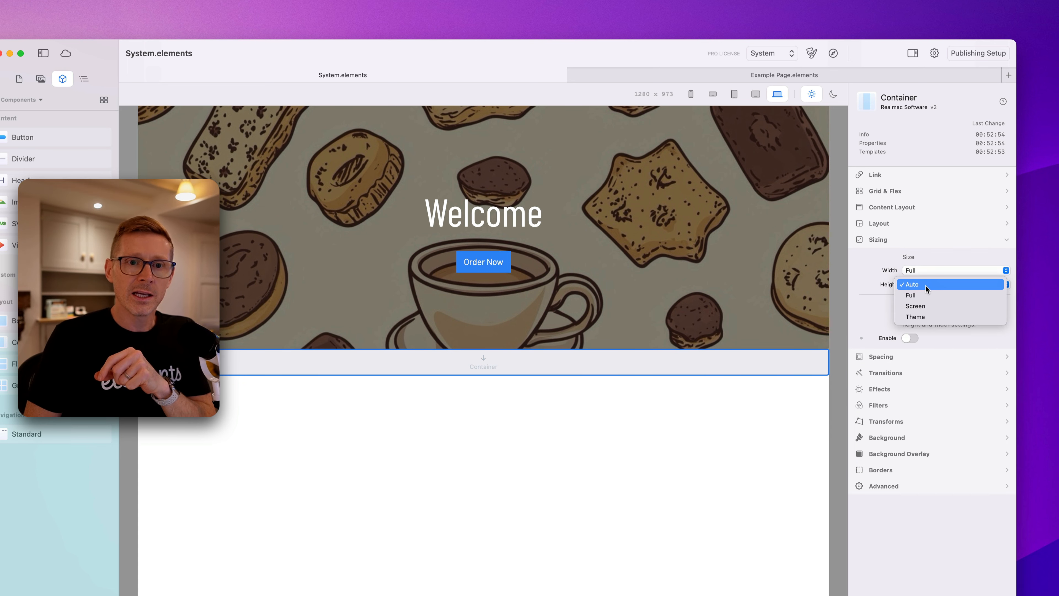
click(931, 303)
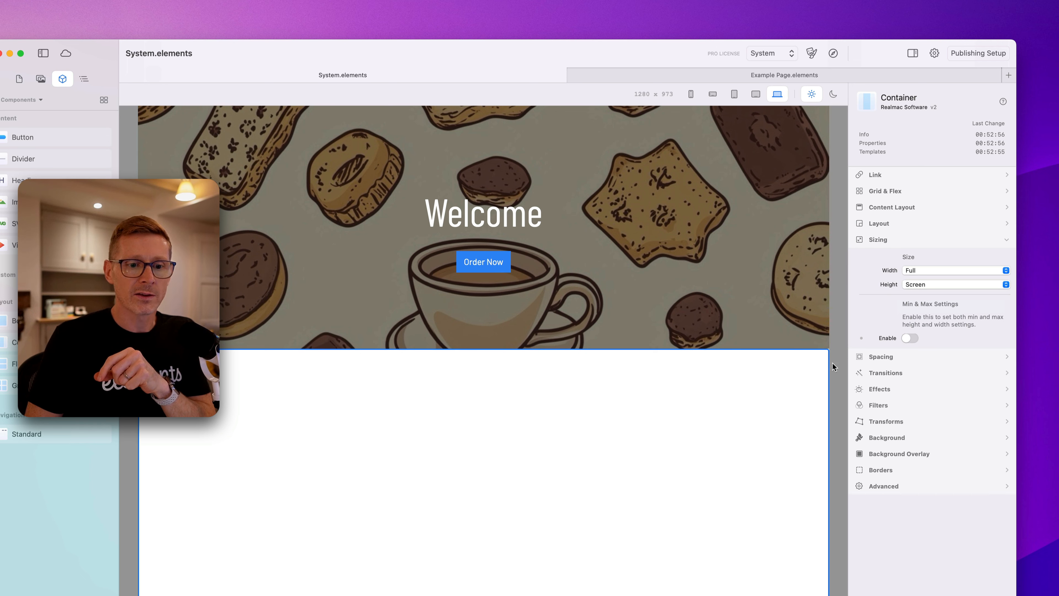
click(951, 284)
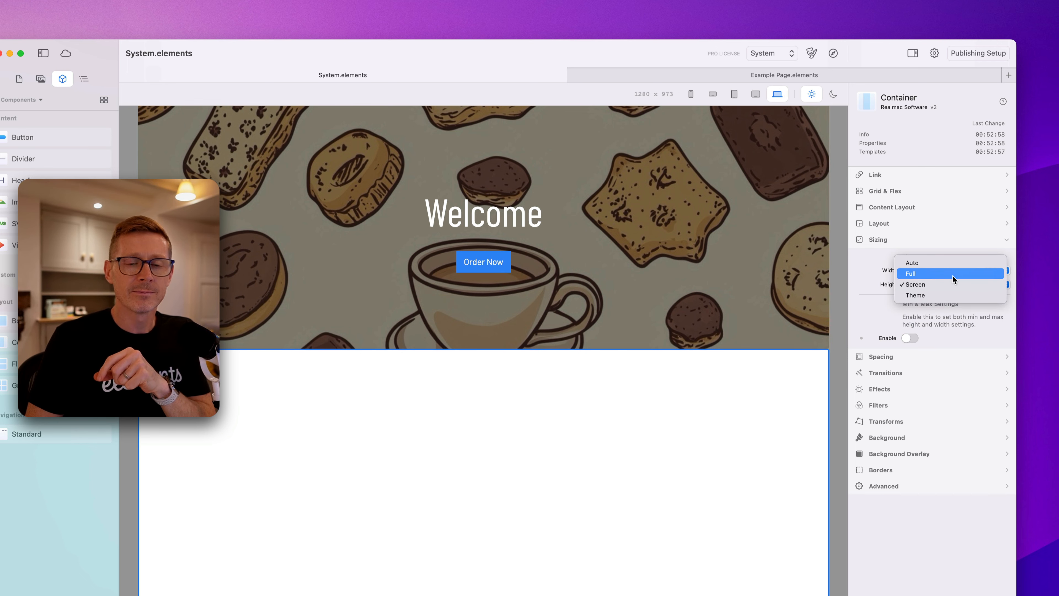
click(953, 298)
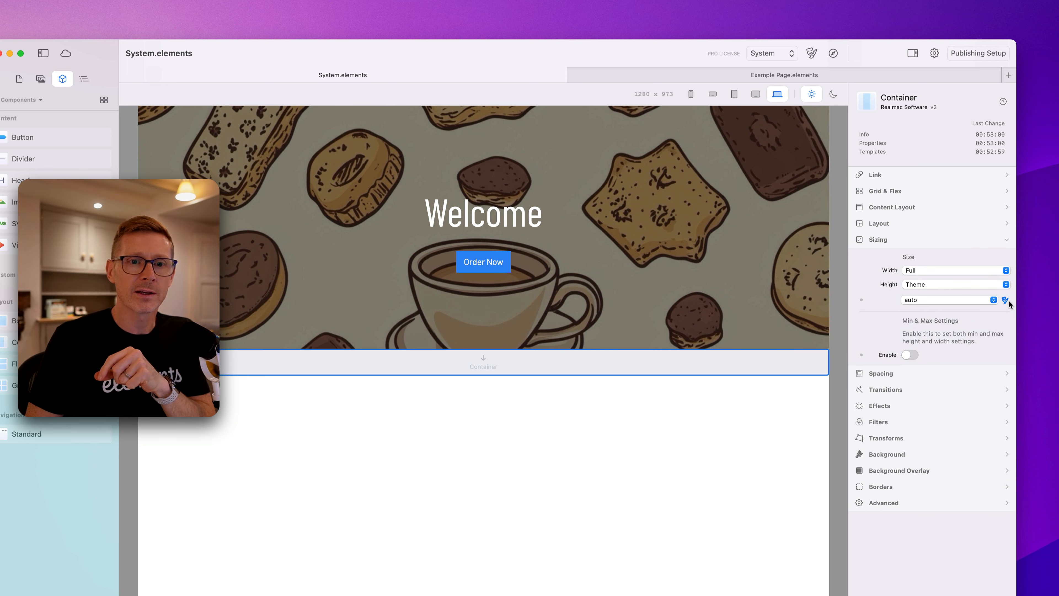
click(970, 299)
text(500p)
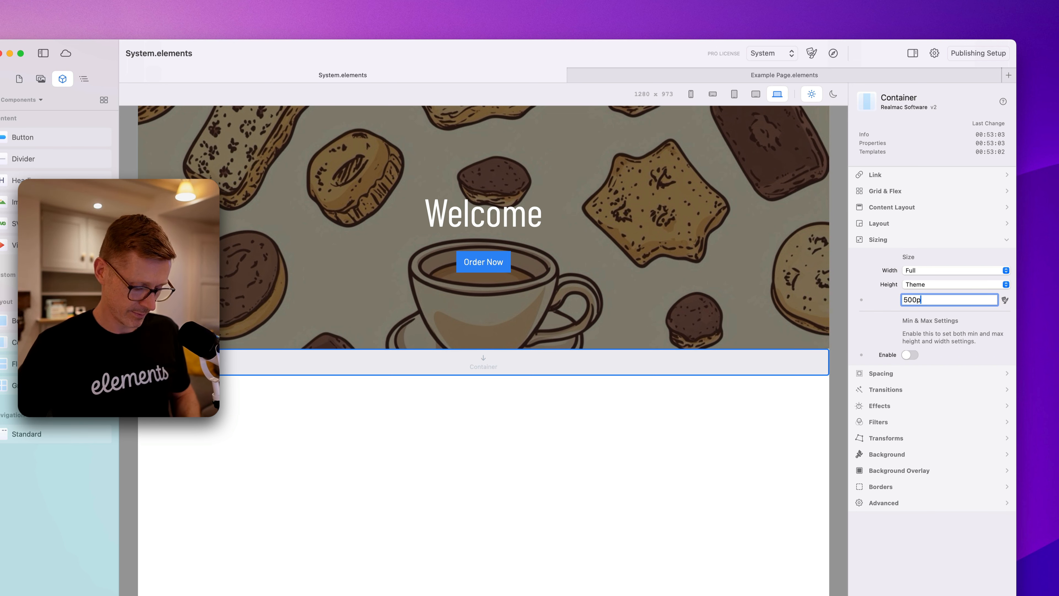
key(Return)
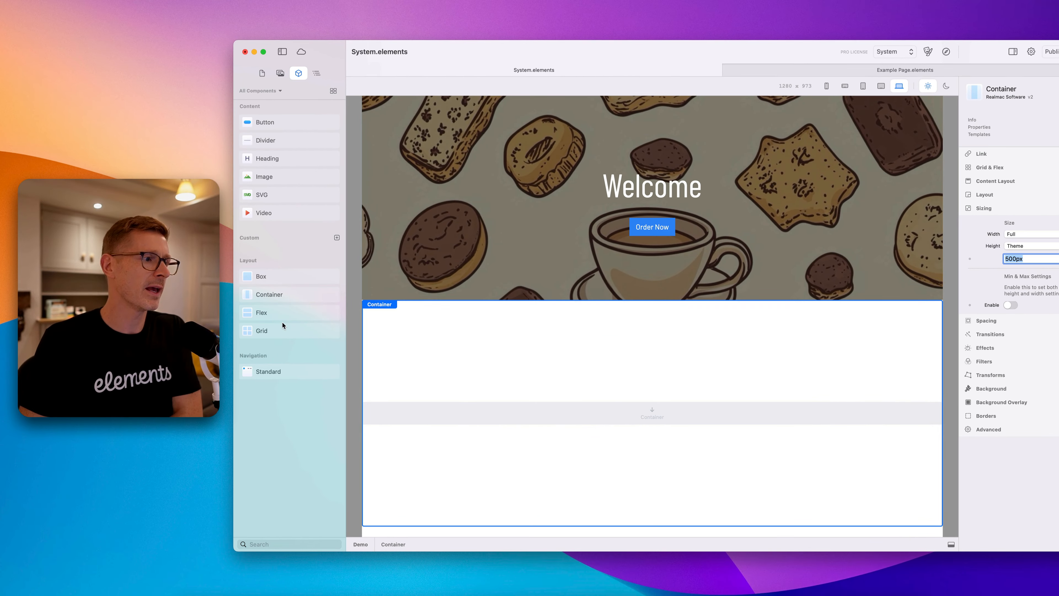
Place a Grid inside the new Container and add an Image component into the Grid.
drag(282, 328, 609, 416)
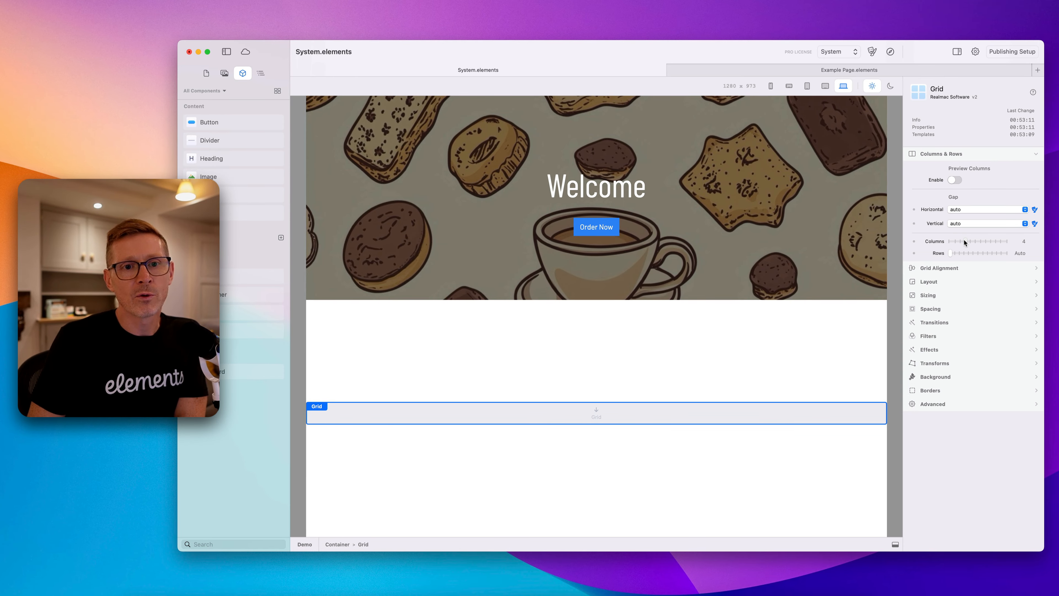
click(227, 73)
click(243, 73)
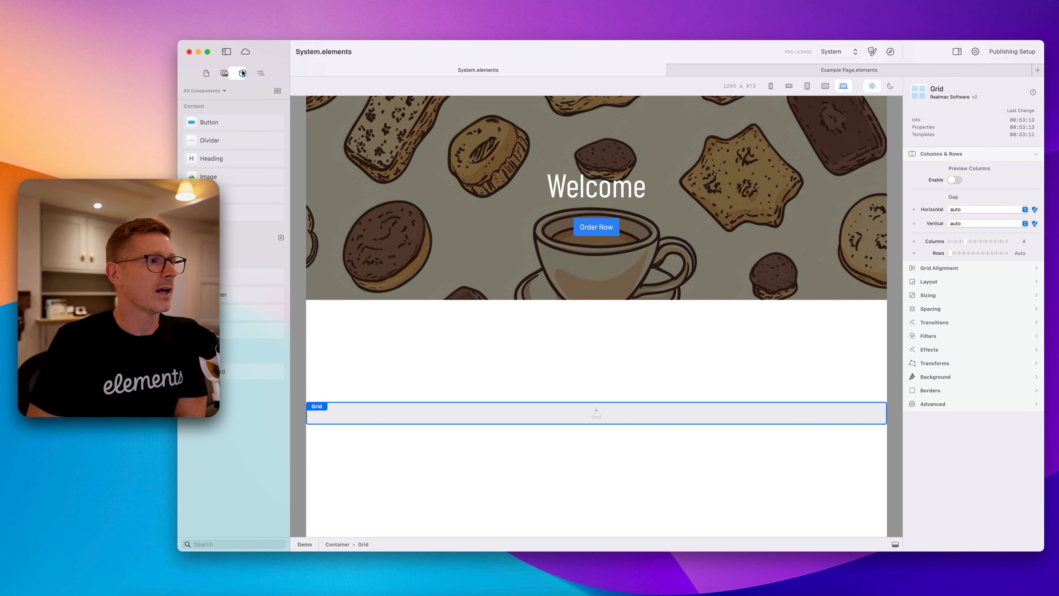
drag(216, 176, 397, 413)
click(261, 74)
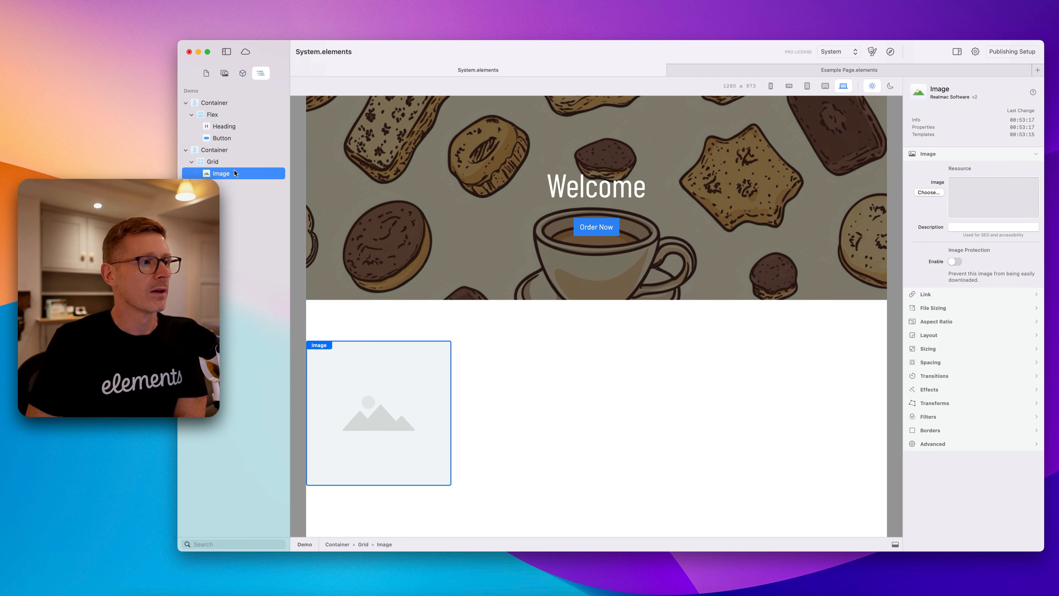
Try changing the Grid's columns to 3 and return them to 4.
click(214, 161)
click(225, 172)
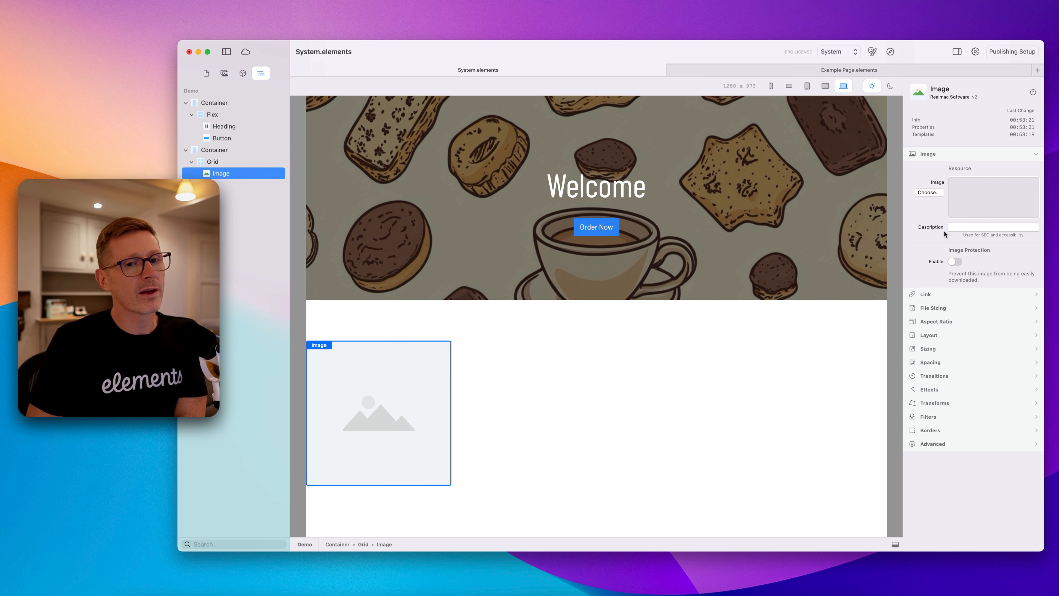
click(215, 161)
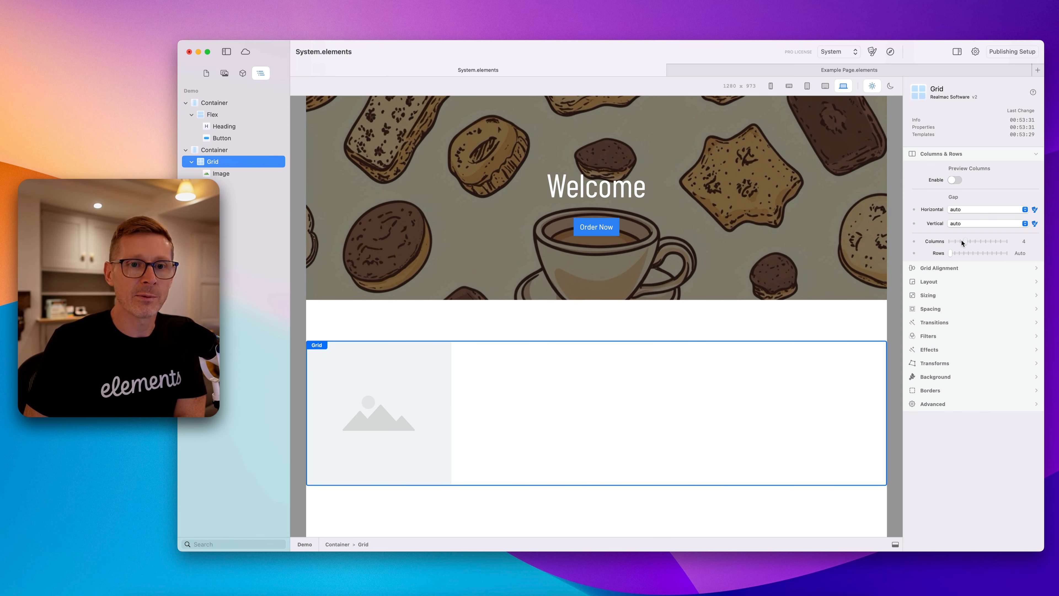
drag(963, 242, 960, 243)
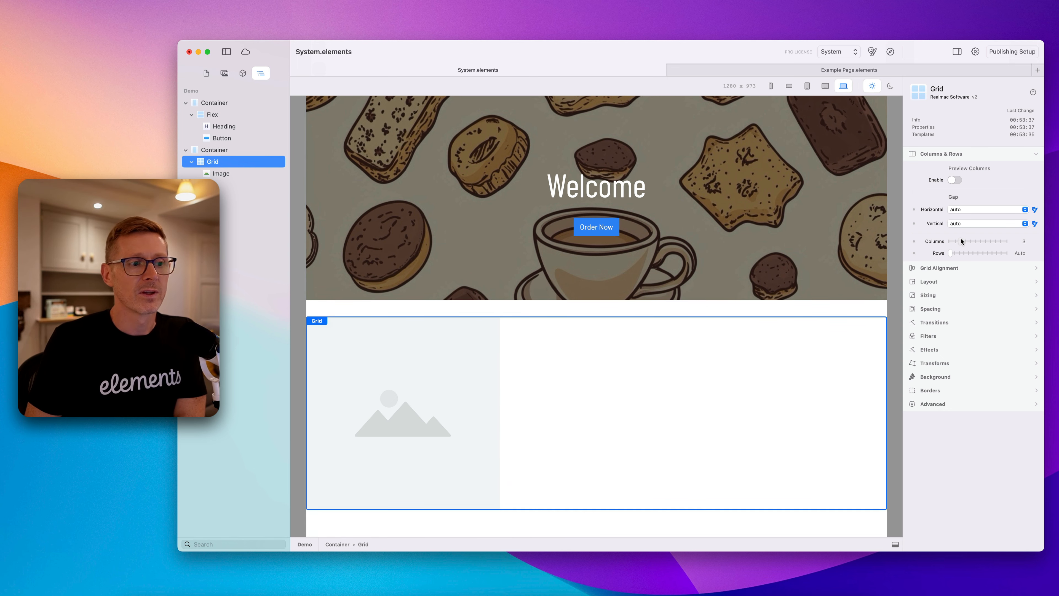
drag(962, 241, 964, 241)
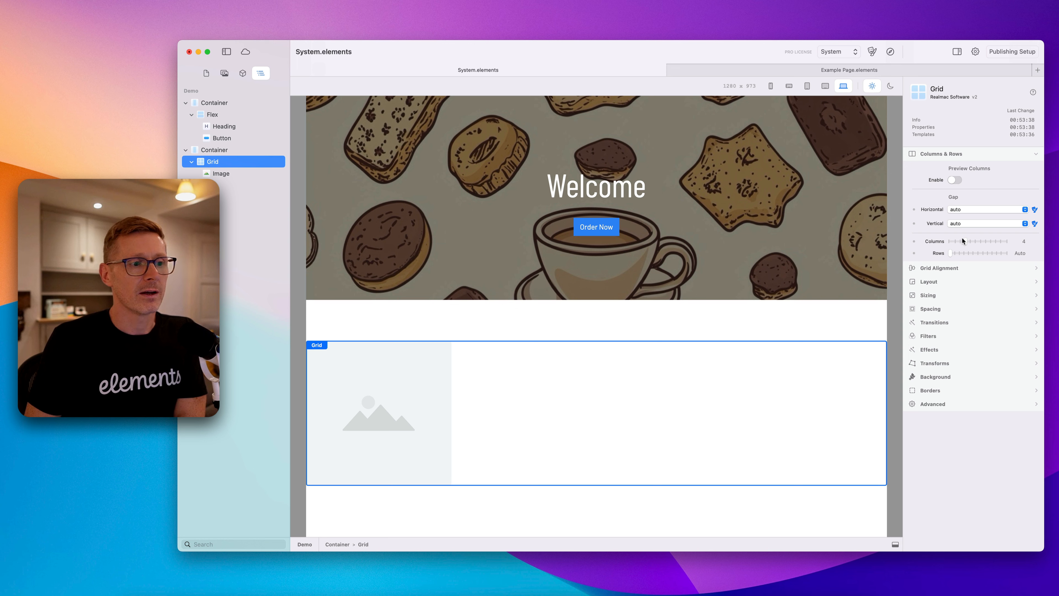
Duplicate the Image three times so the Grid holds four images.
click(247, 178)
key(super+d)
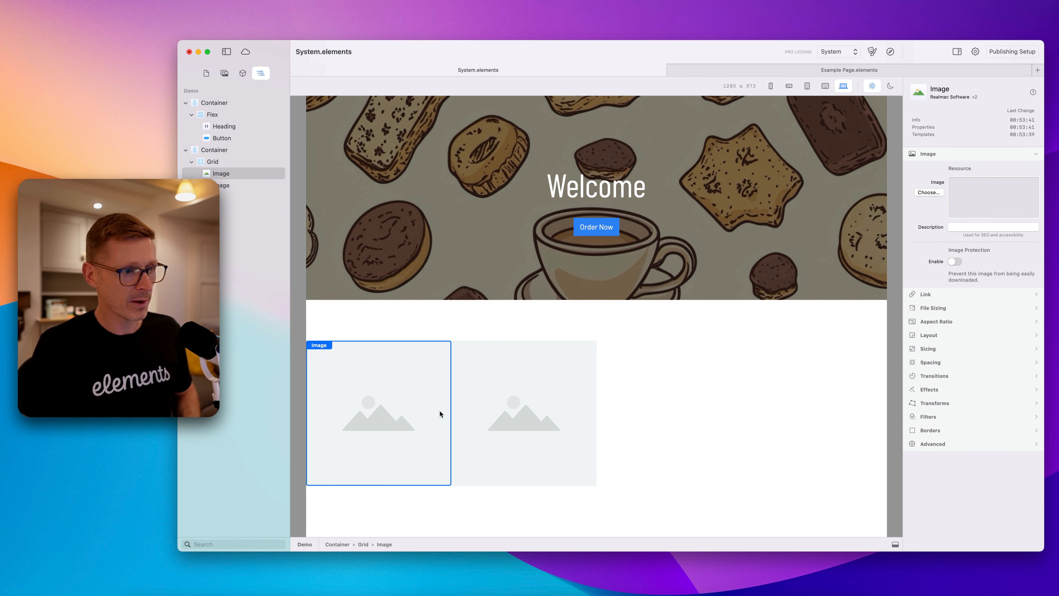
key(super+d)
key(super+d)
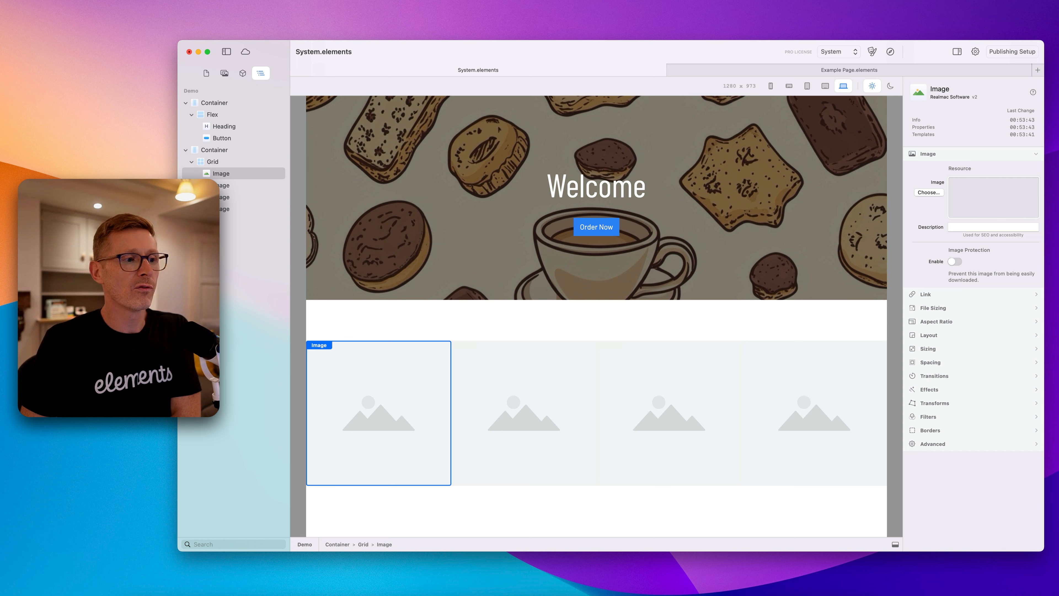
Try a vertical gap of 10 on the Grid, reset it to auto, and set the horizontal gap to 5.
click(228, 163)
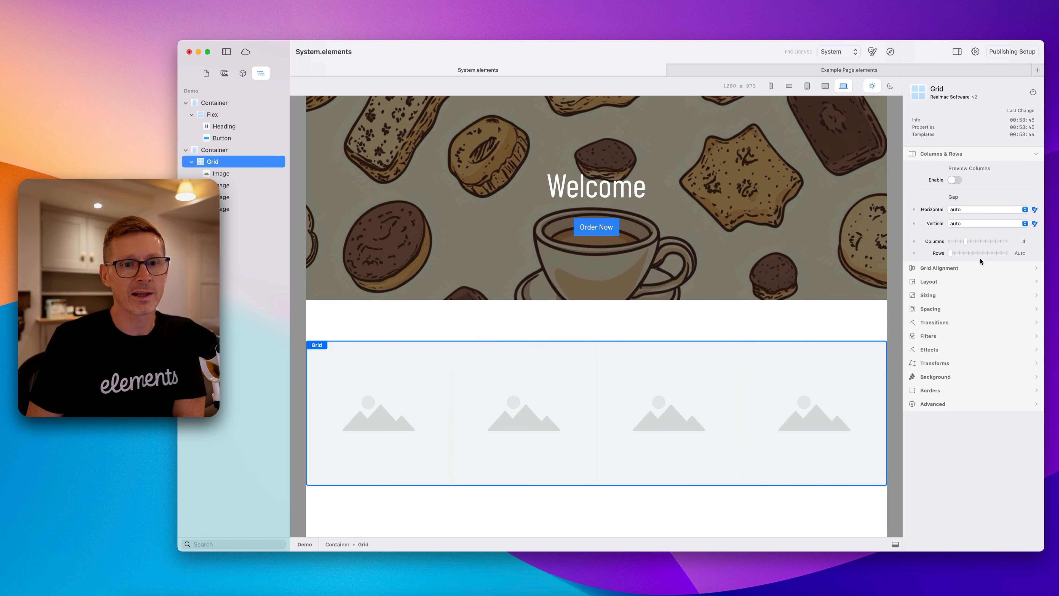
mouse_move(962, 241)
mouse_down()
mouse_move(1009, 241)
mouse_move(960, 244)
mouse_up()
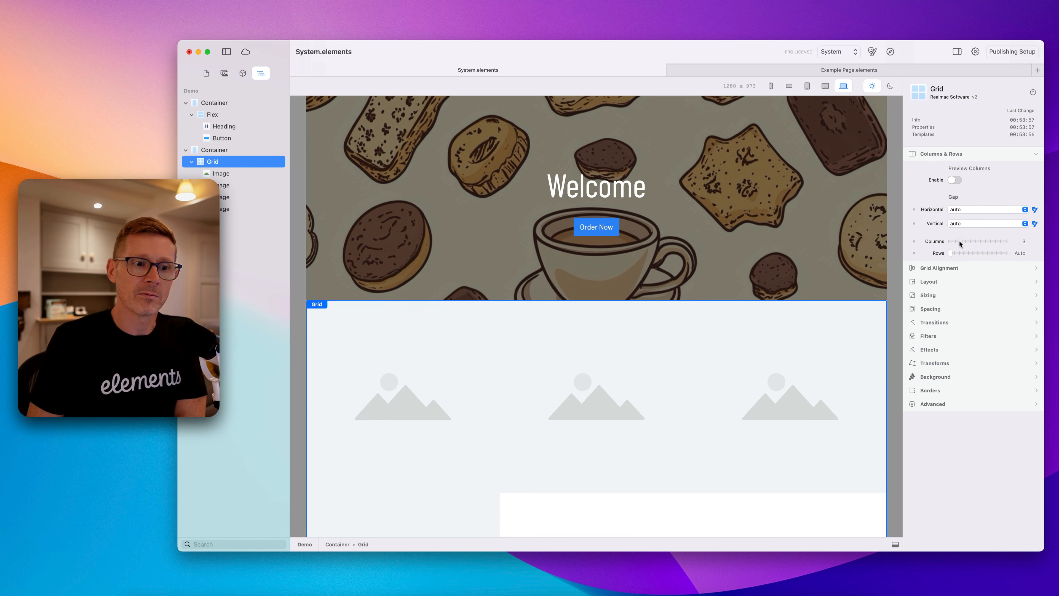
click(974, 226)
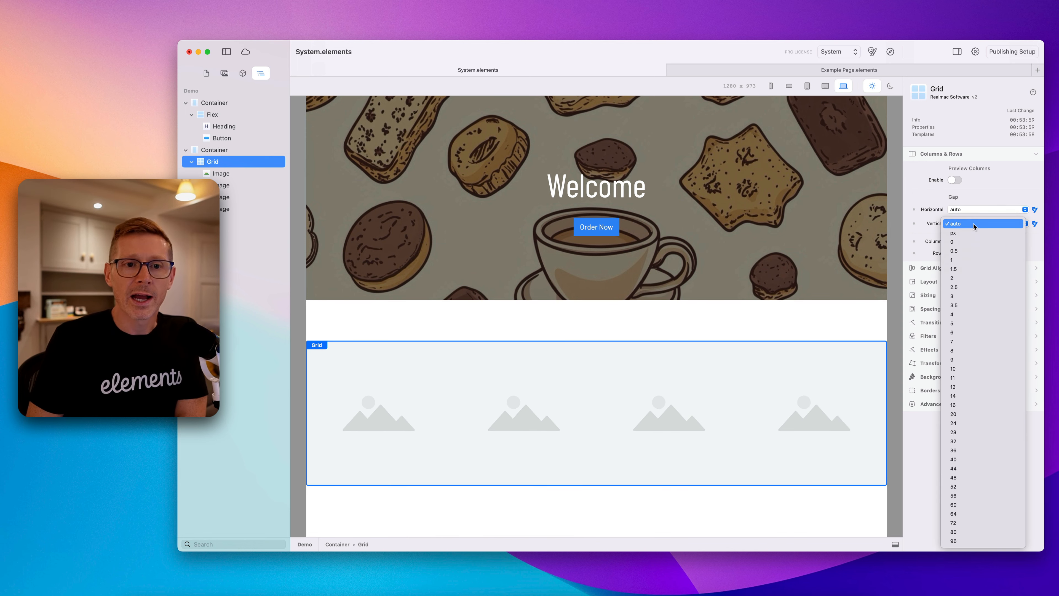
click(992, 367)
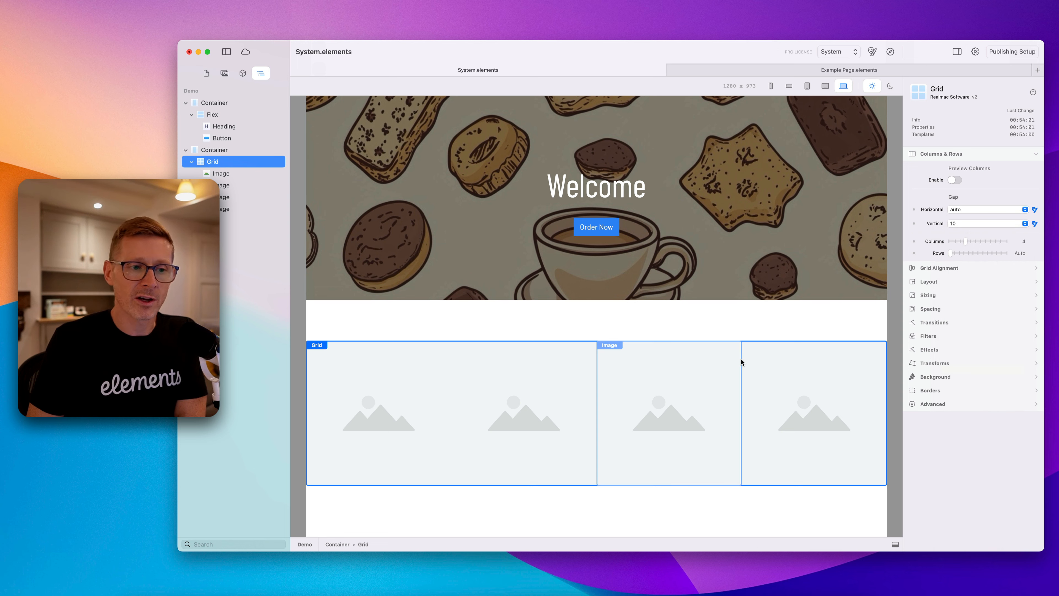
click(968, 223)
click(972, 78)
click(965, 212)
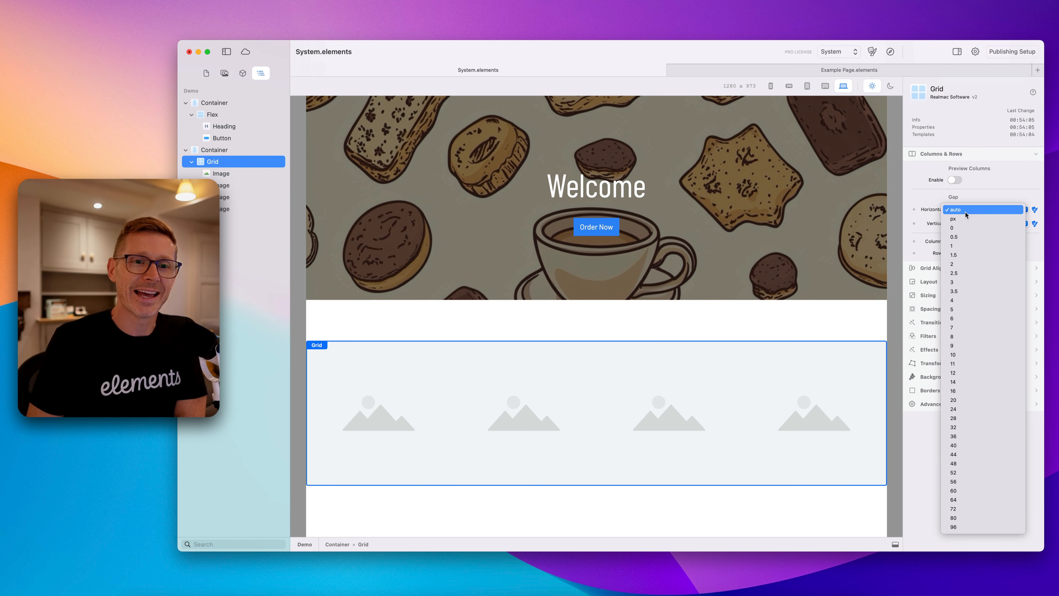
click(975, 310)
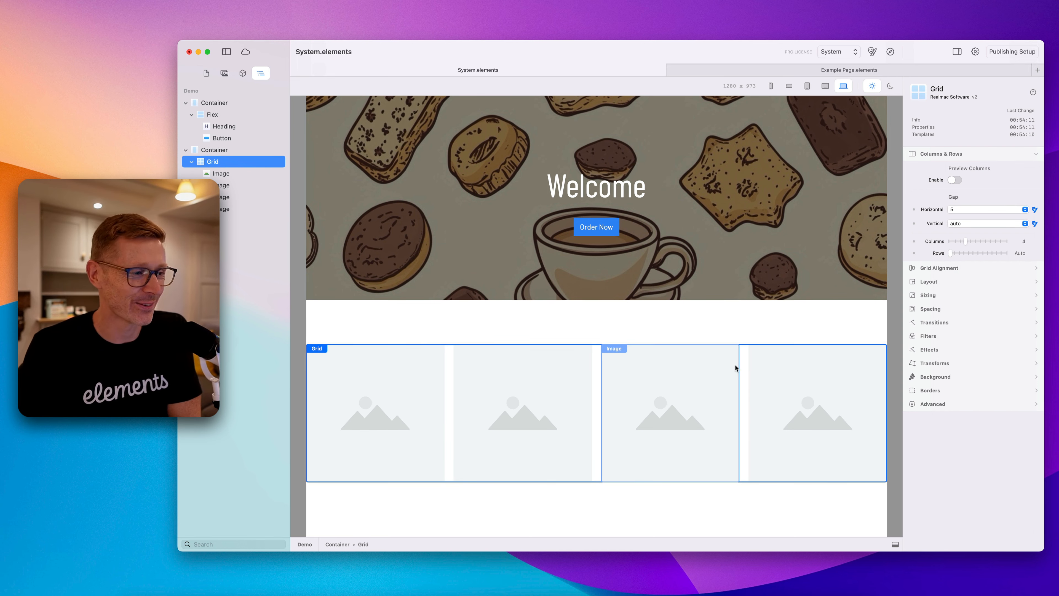
Insert a Box into the Grid and nest the first Image inside it.
click(388, 405)
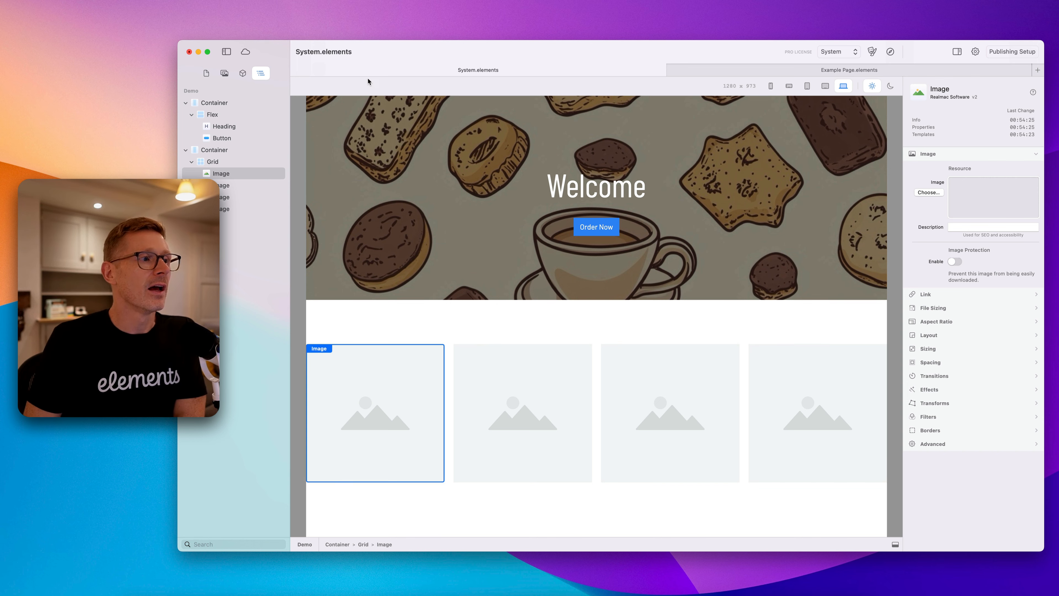
click(242, 74)
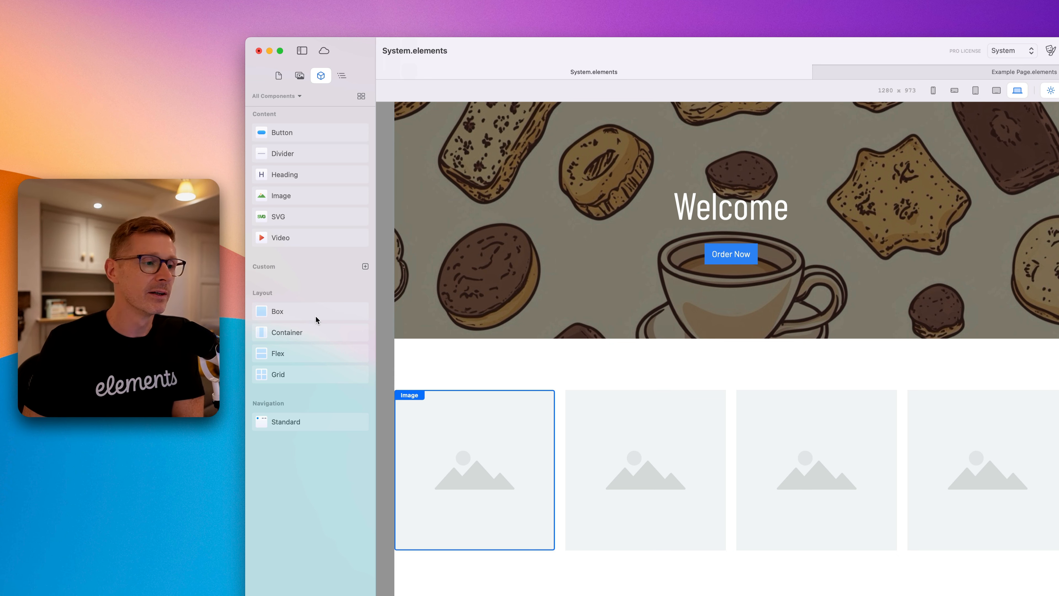
drag(313, 315, 582, 427)
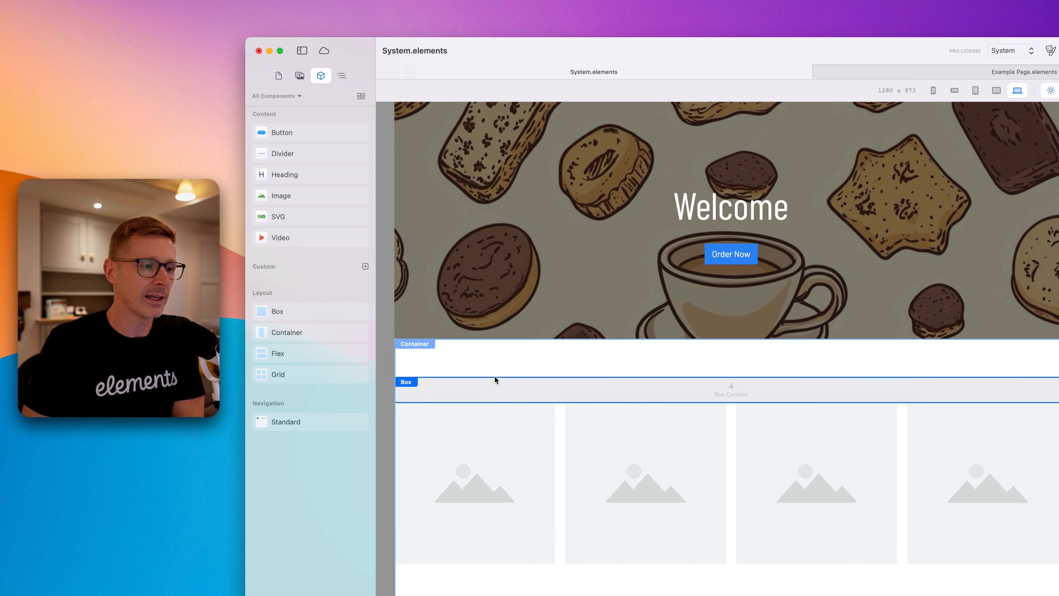
click(342, 77)
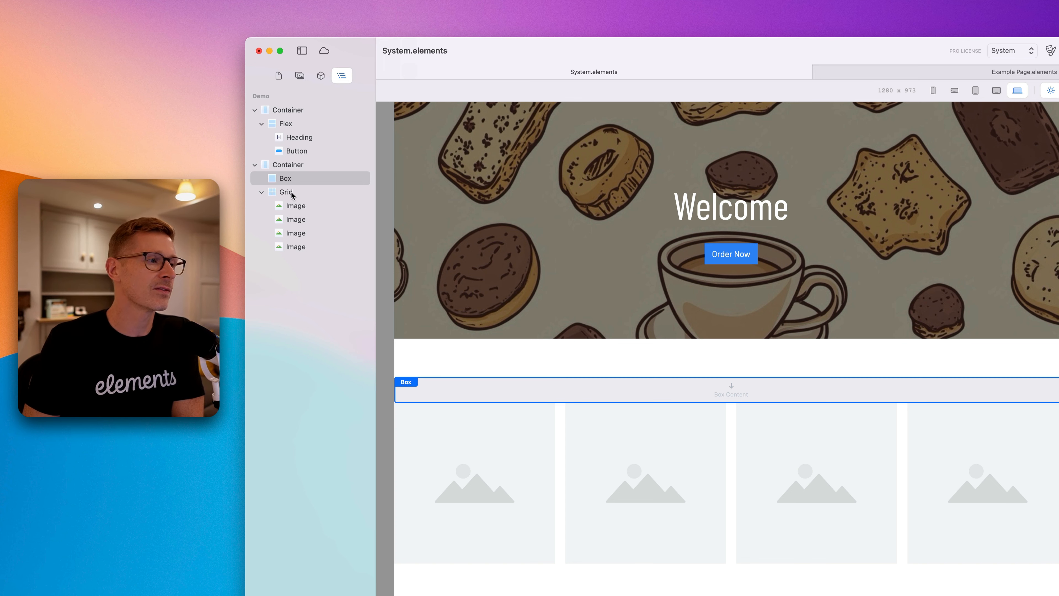
drag(294, 181, 324, 197)
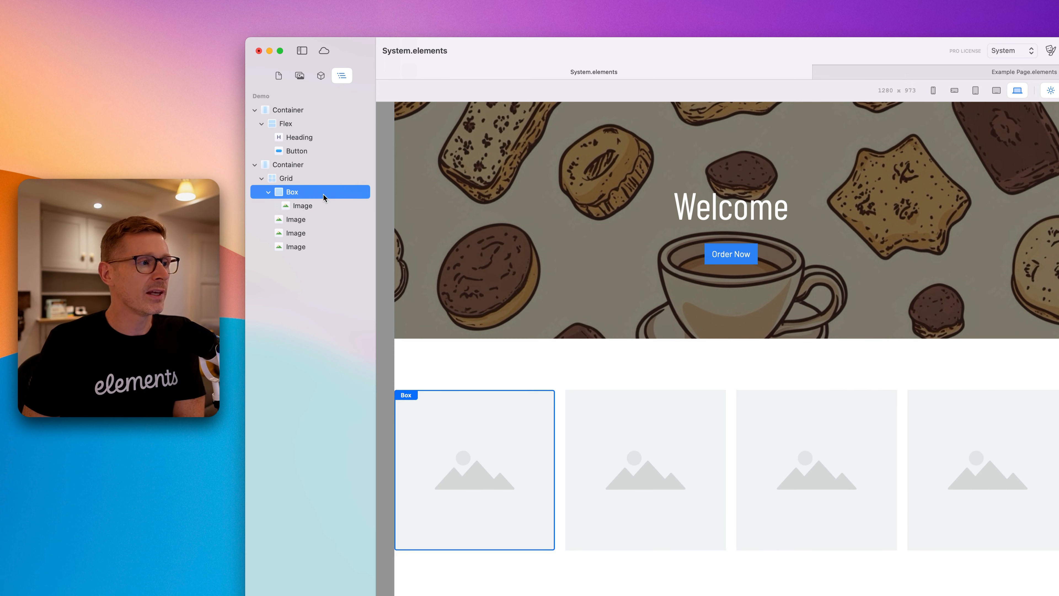
click(269, 192)
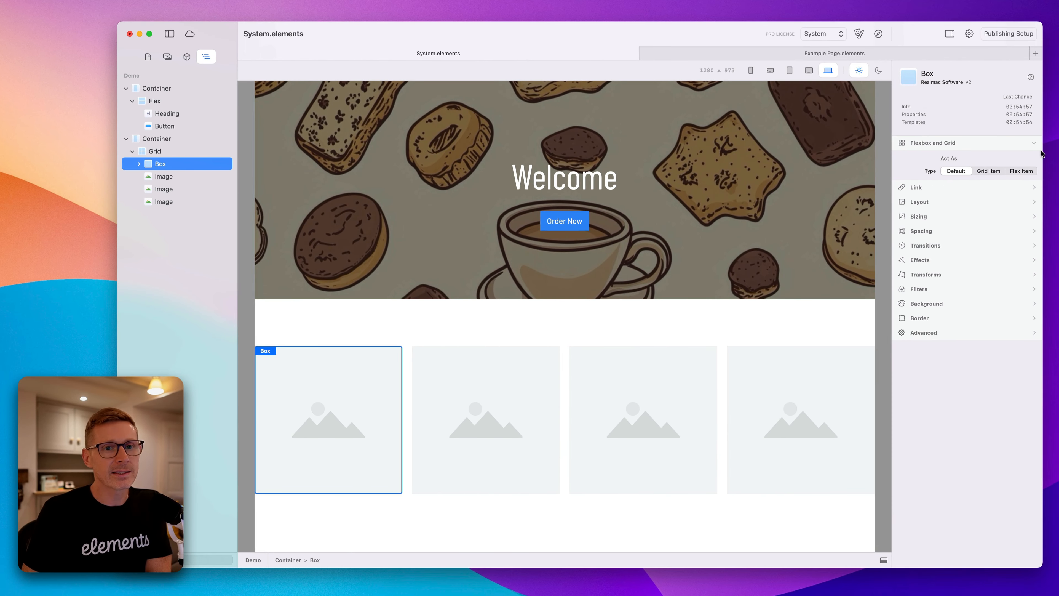
Make the Box a grid item spanning 2 columns and 2 rows.
click(997, 171)
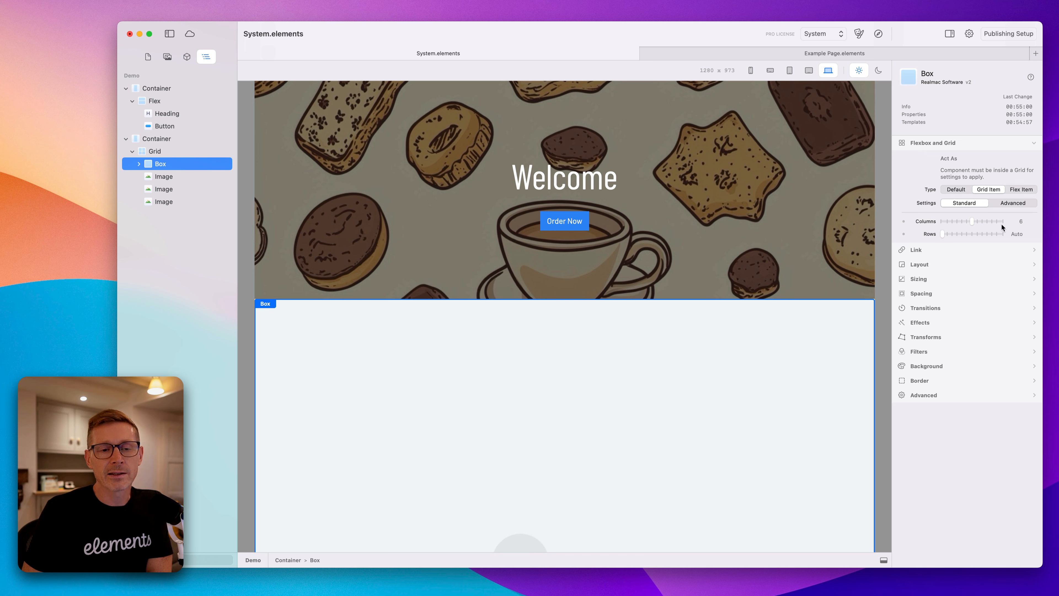
drag(963, 222, 950, 222)
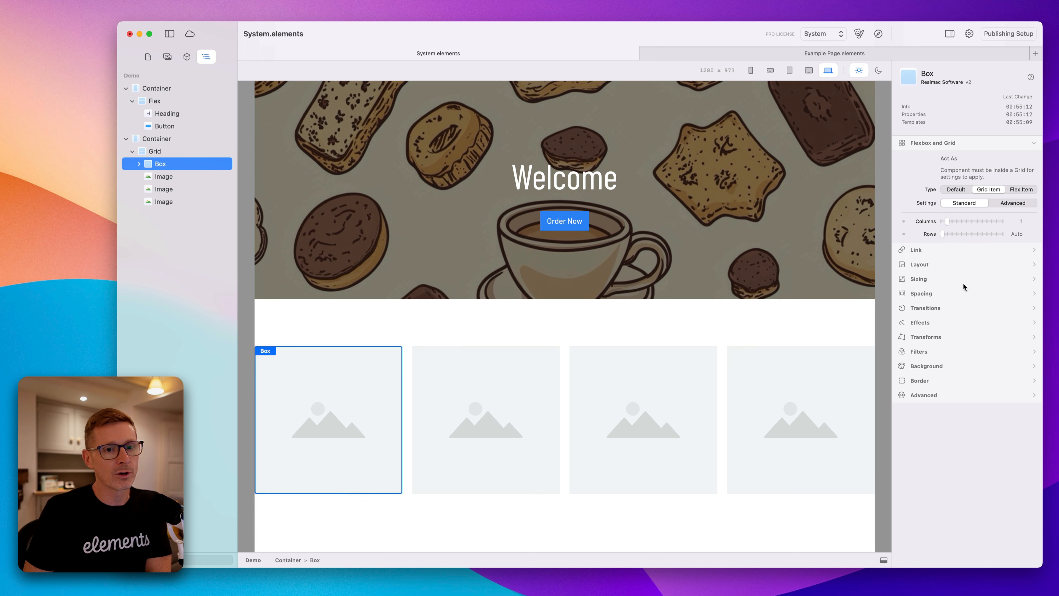
click(951, 221)
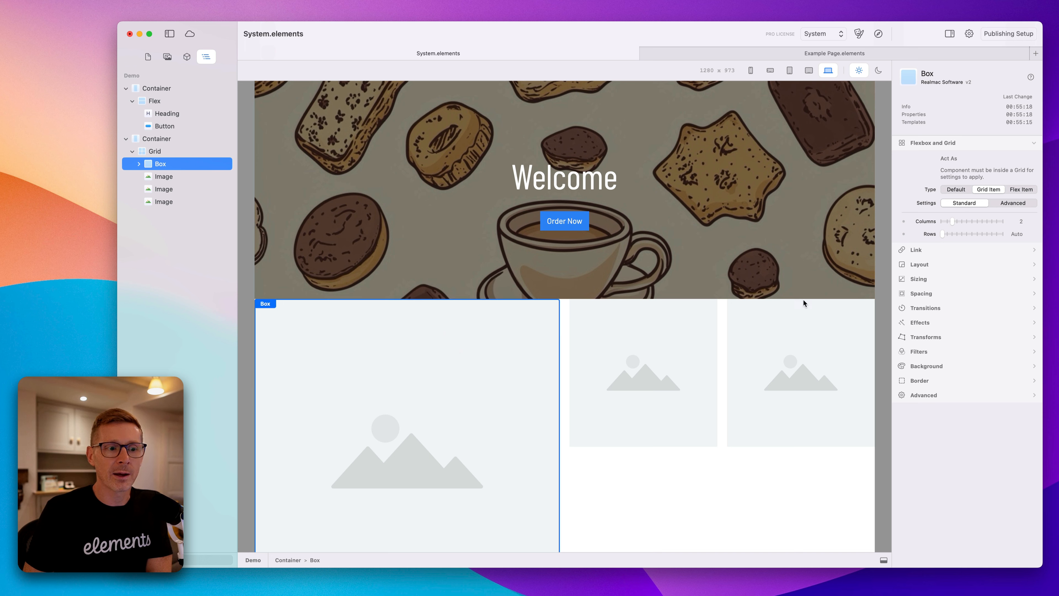
click(951, 233)
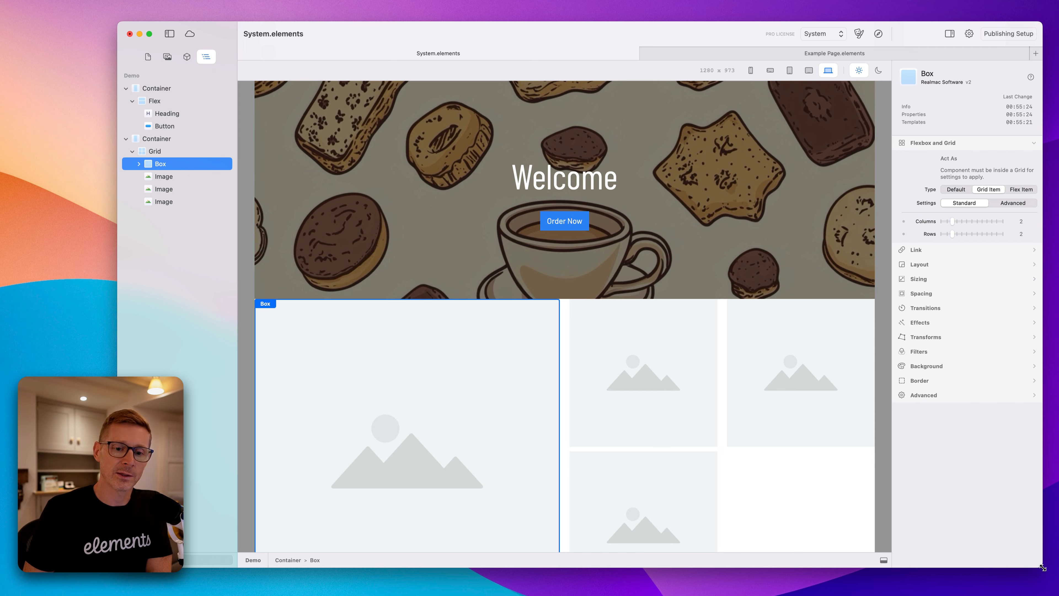
Delete the Image nested inside the Box.
drag(1043, 568, 1058, 595)
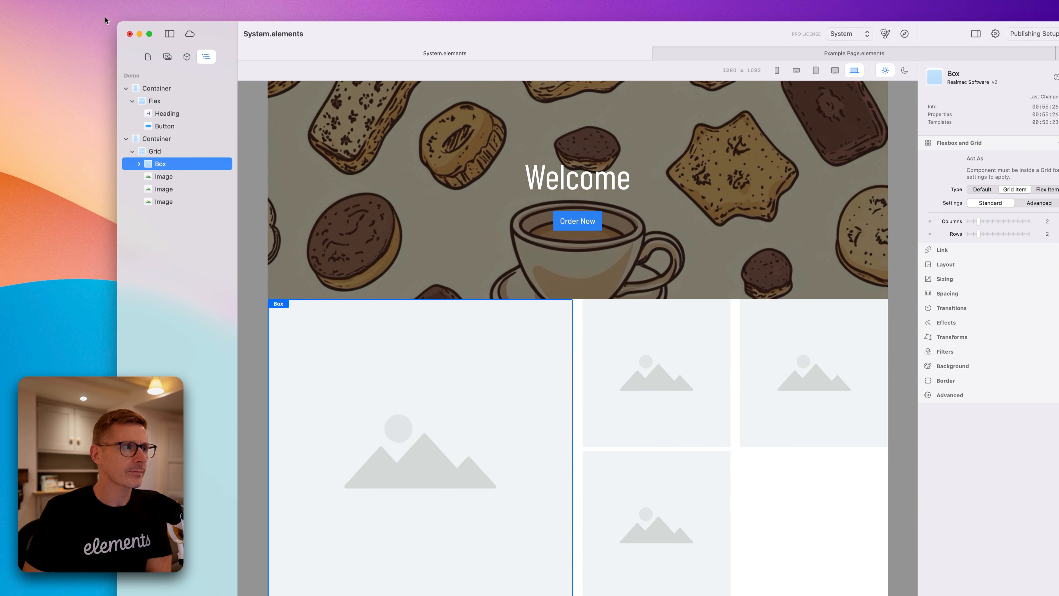
drag(118, 23, 92, 0)
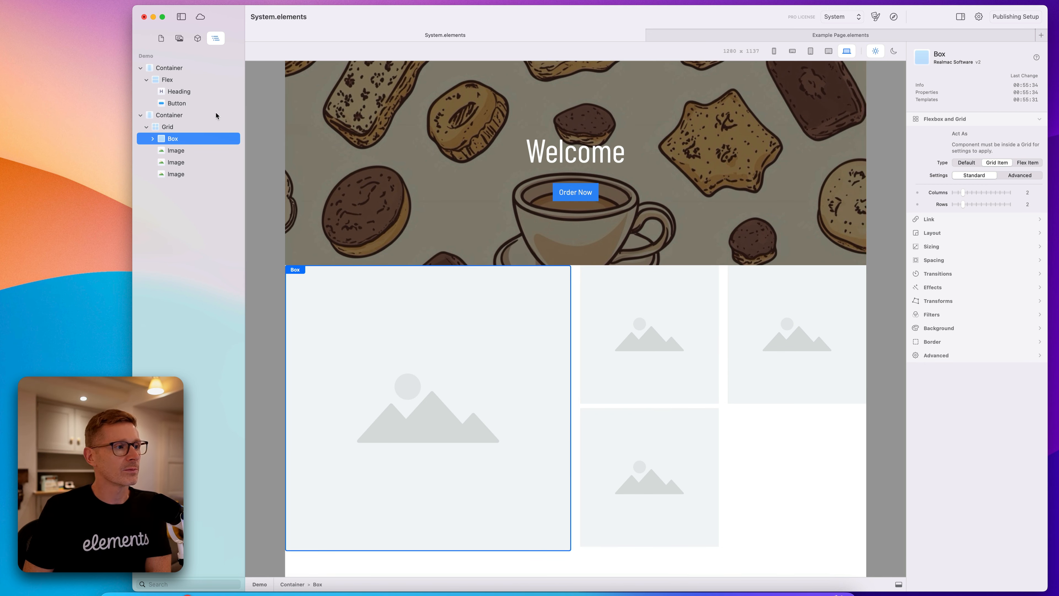
click(428, 402)
key(Delete)
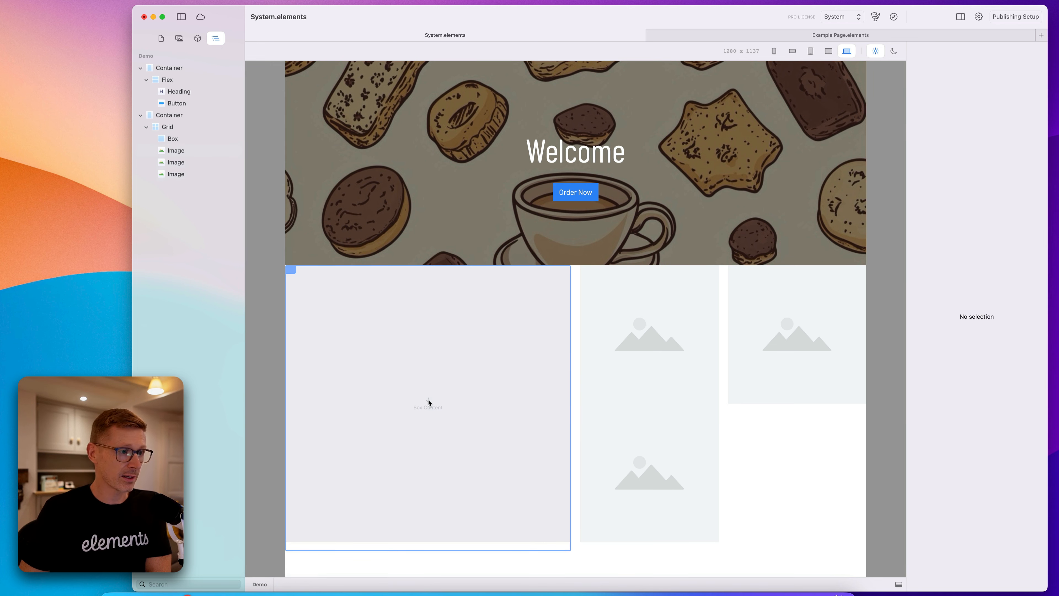
Add a Heading component into the empty Box.
click(199, 39)
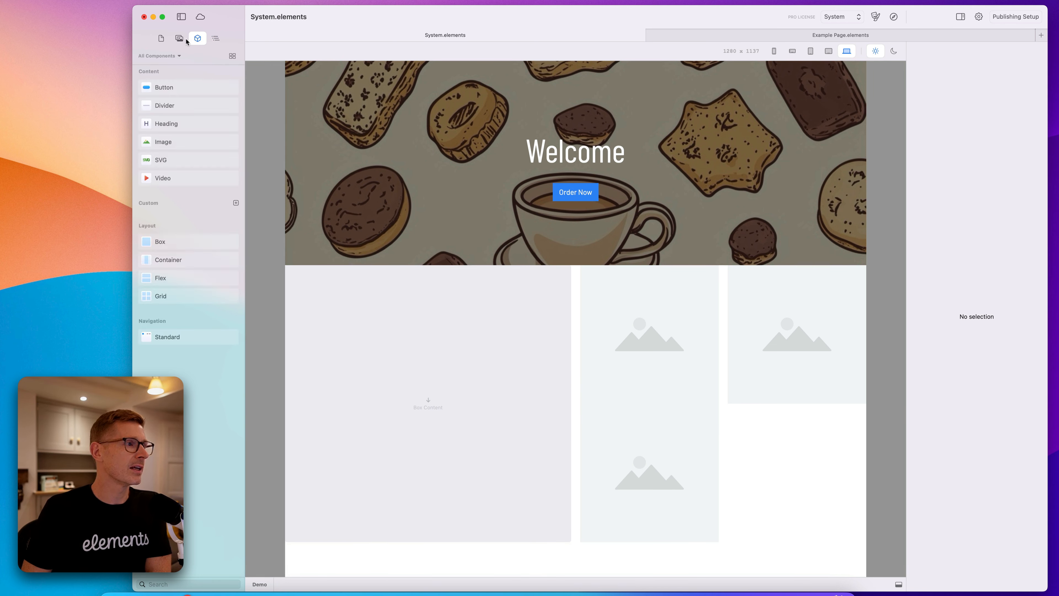
drag(214, 133, 424, 357)
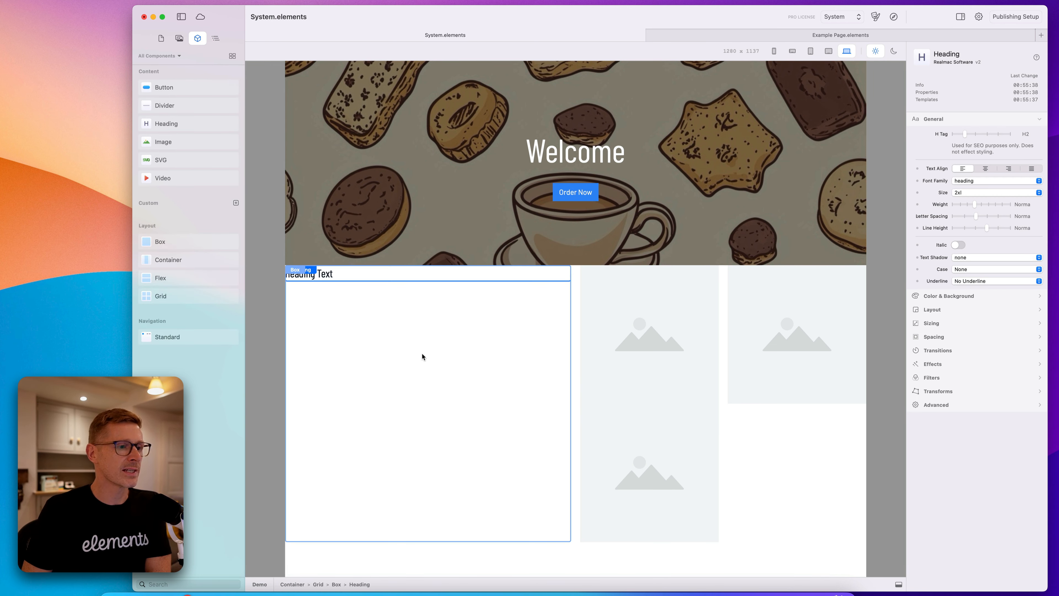
click(215, 39)
Append the placeholder text "sdfsd fsd f sdf sd f sdf sd fsd" to the heading.
double_click(385, 279)
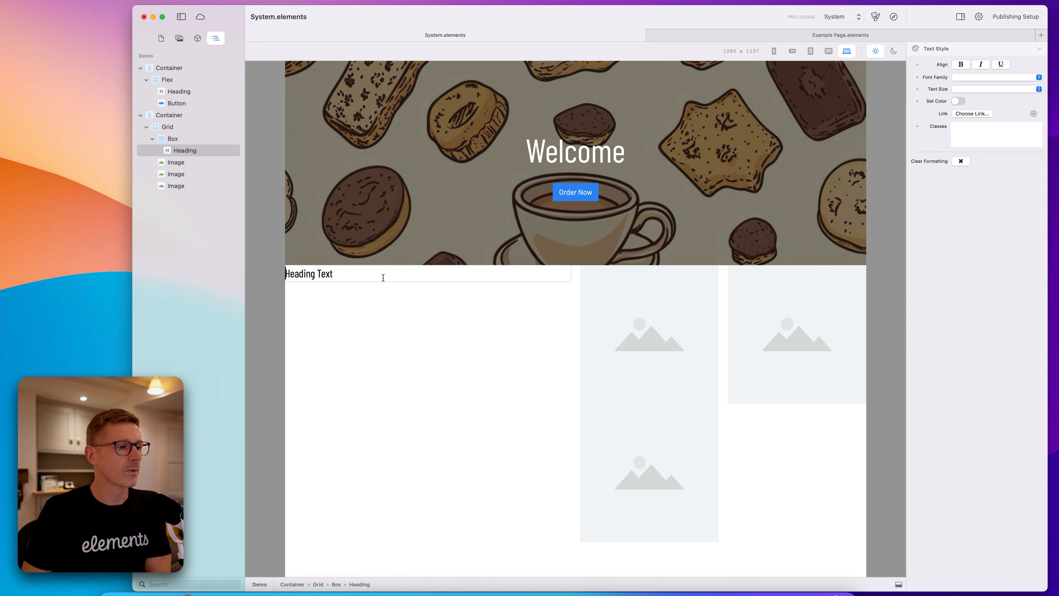
text(sdfsd fsd f sdf sd f sdf sd fsd)
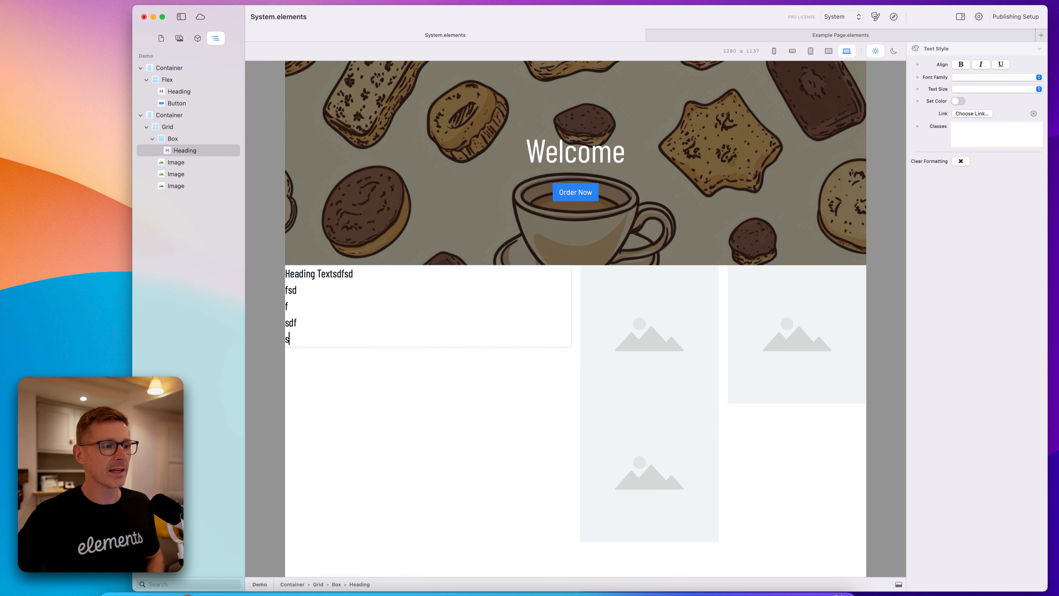
click(474, 208)
click(532, 345)
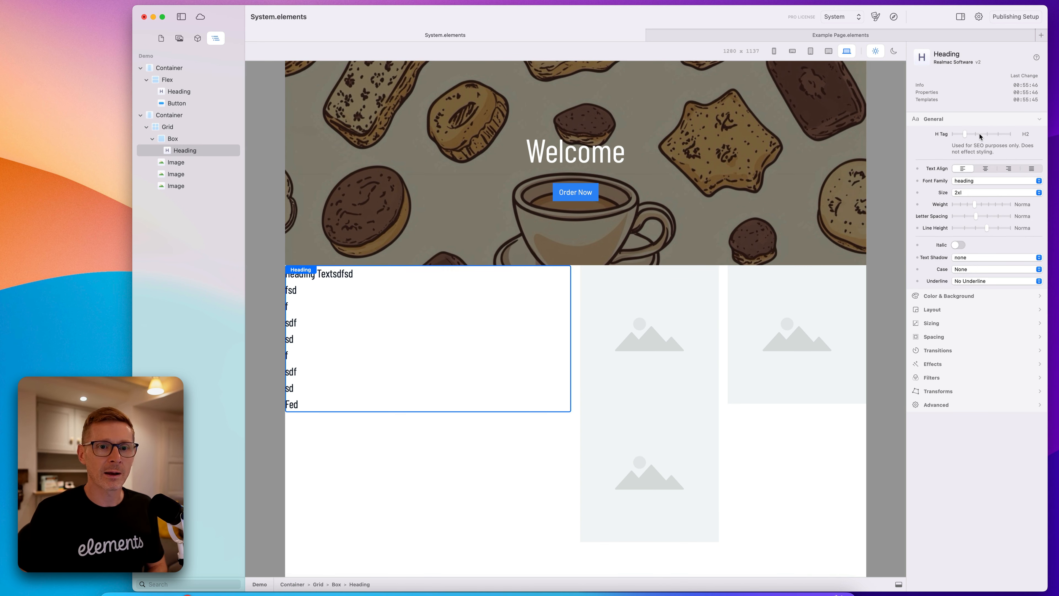
Try column spans of 1 and 2 on the Box, then set it to span 6 columns.
click(175, 139)
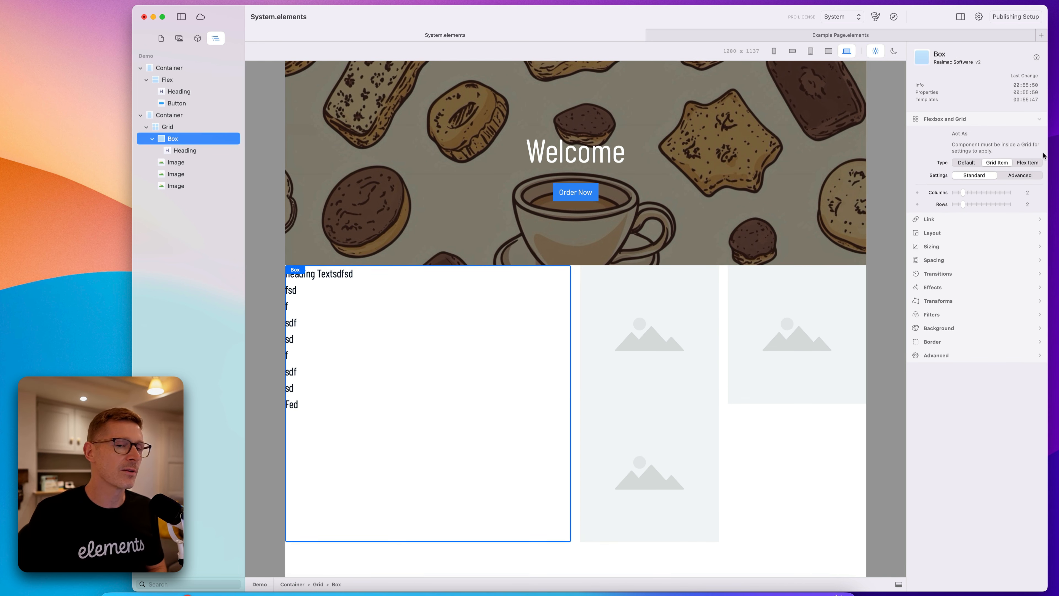
drag(962, 194, 947, 204)
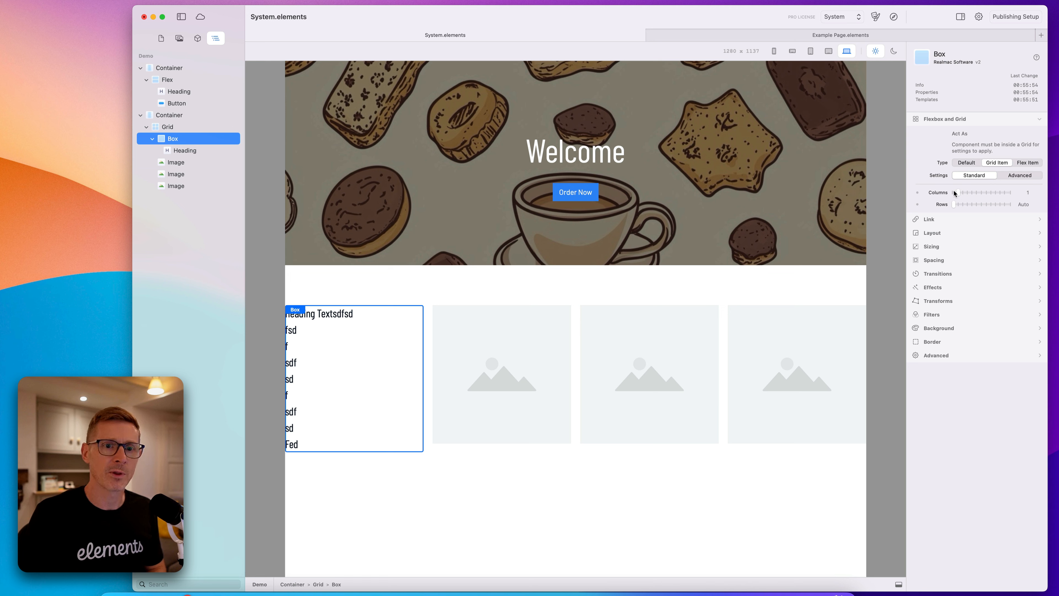
click(403, 367)
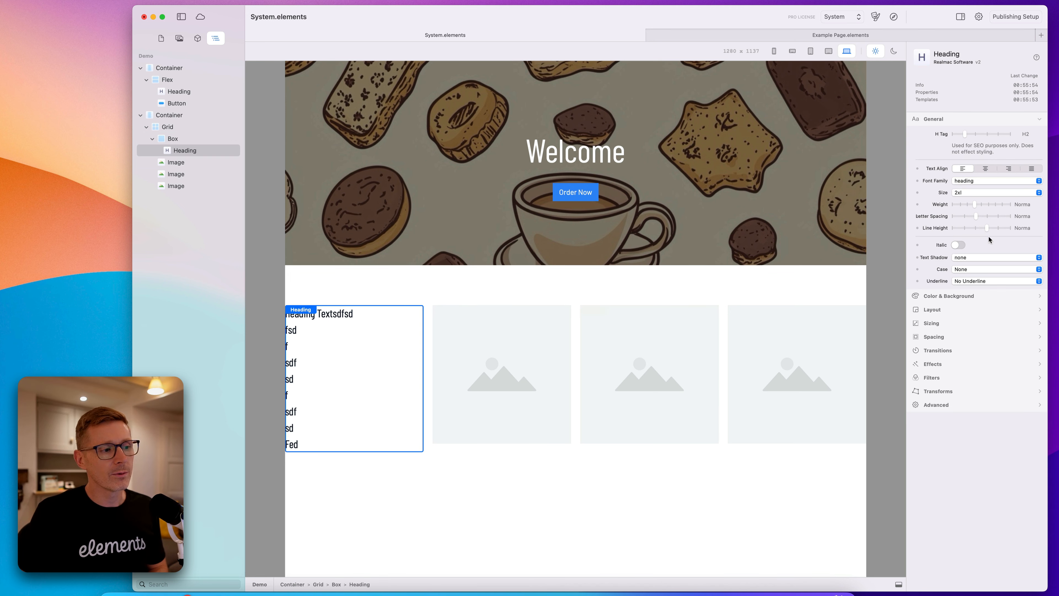
click(190, 141)
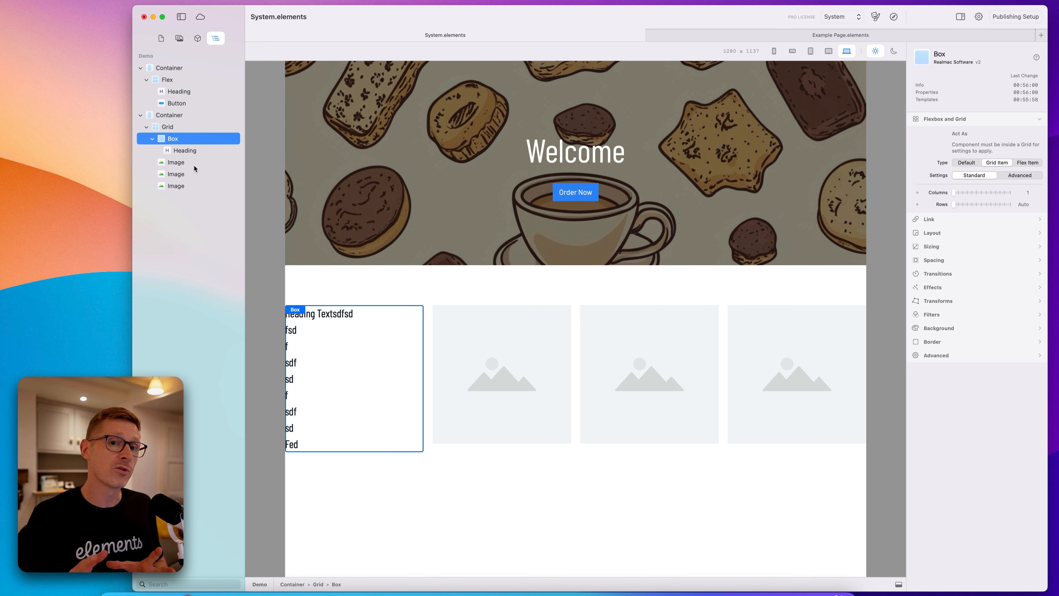
click(962, 193)
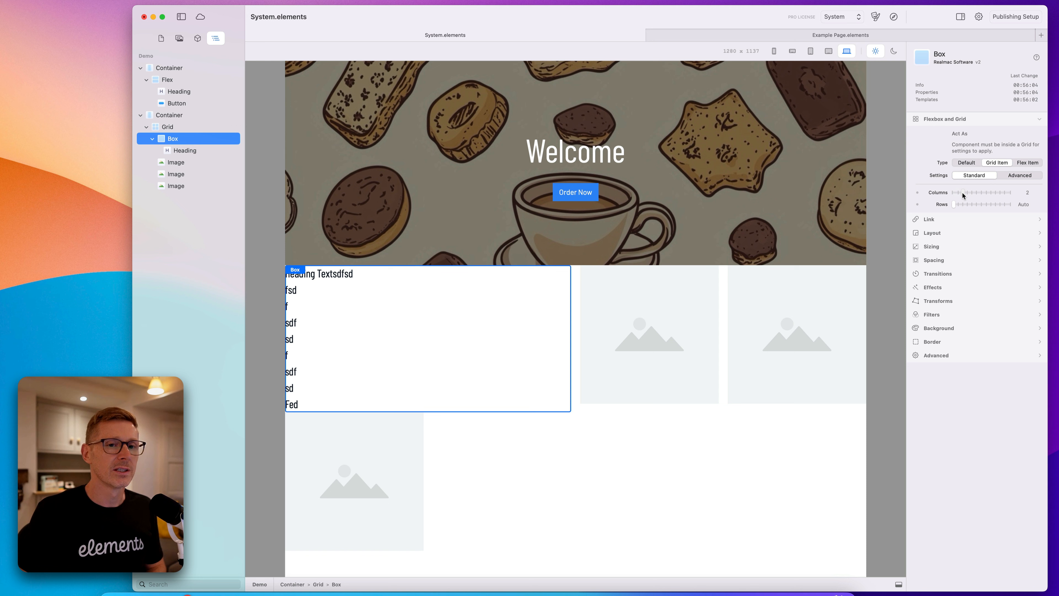
drag(962, 193, 982, 192)
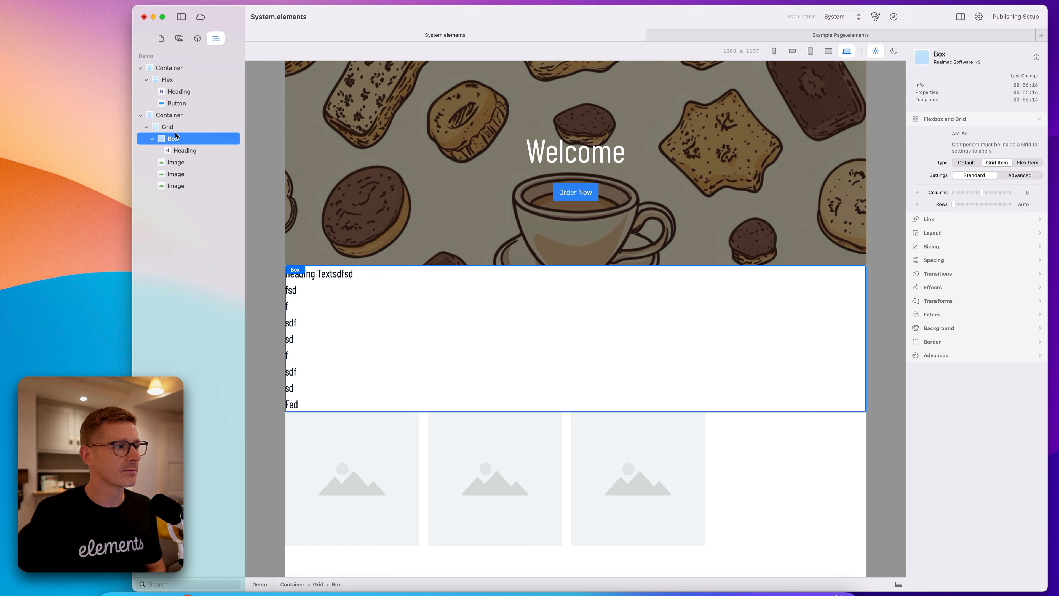
Try 12 columns on the Grid, then set its columns to 3.
click(200, 127)
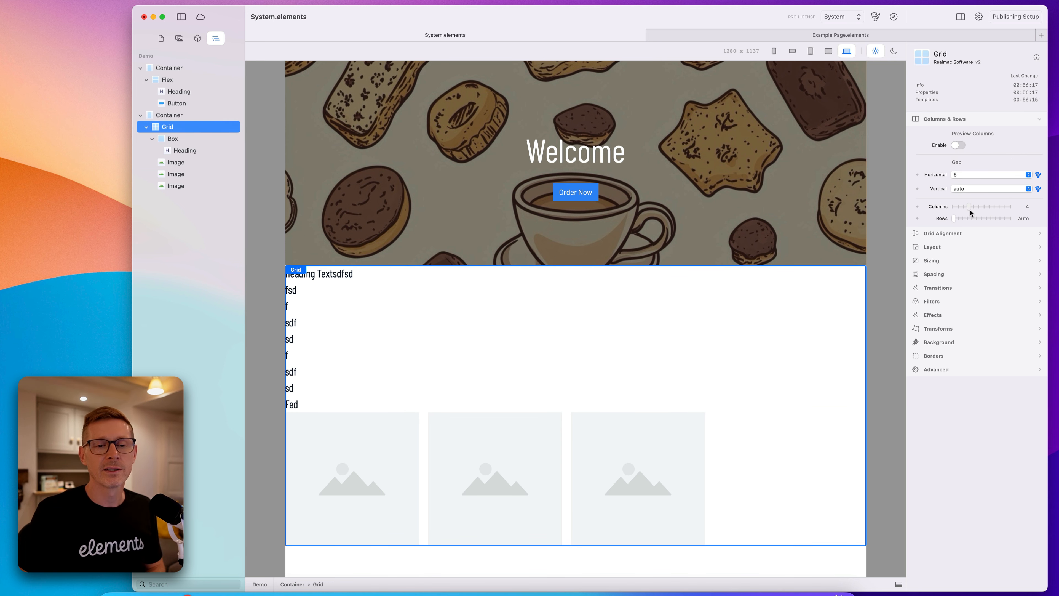
drag(971, 213, 1021, 215)
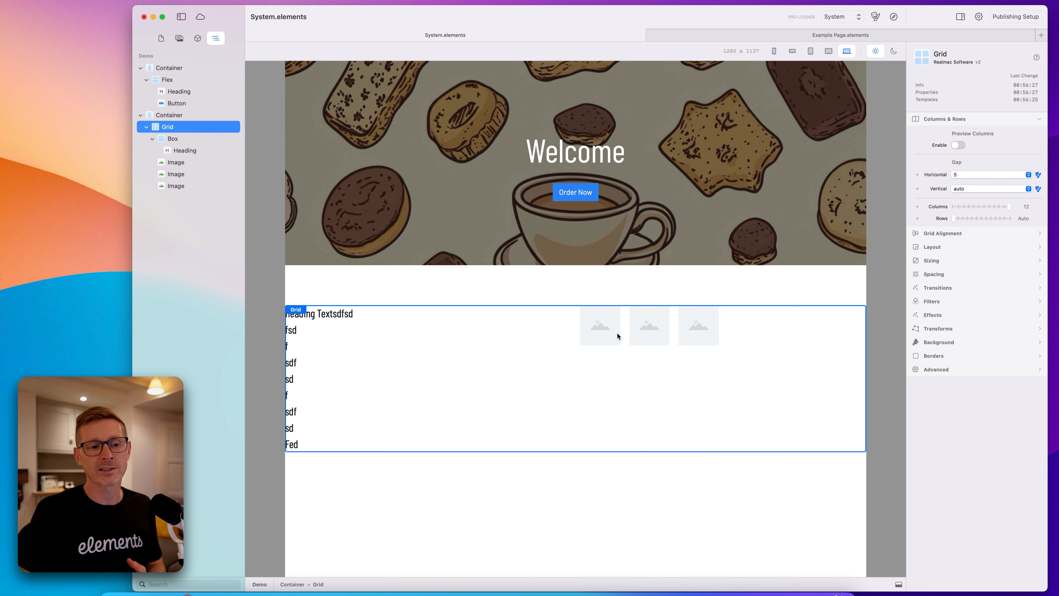
mouse_move(955, 212)
mouse_down()
mouse_move(991, 207)
mouse_move(963, 207)
mouse_up()
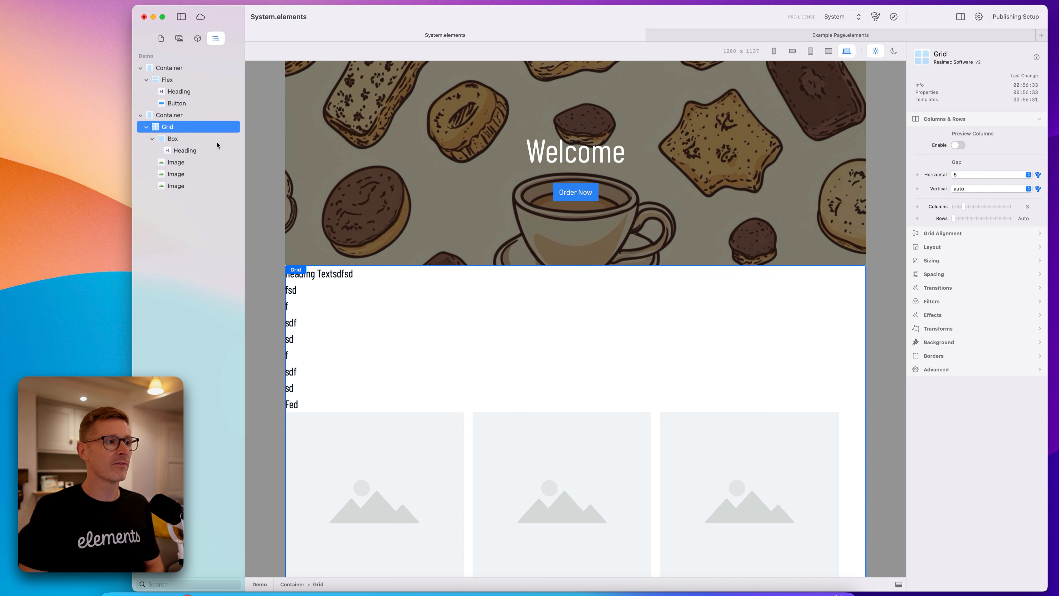
Move the Heading out of the Box into the Grid and remove the empty Box.
drag(183, 151, 202, 134)
right_click(184, 154)
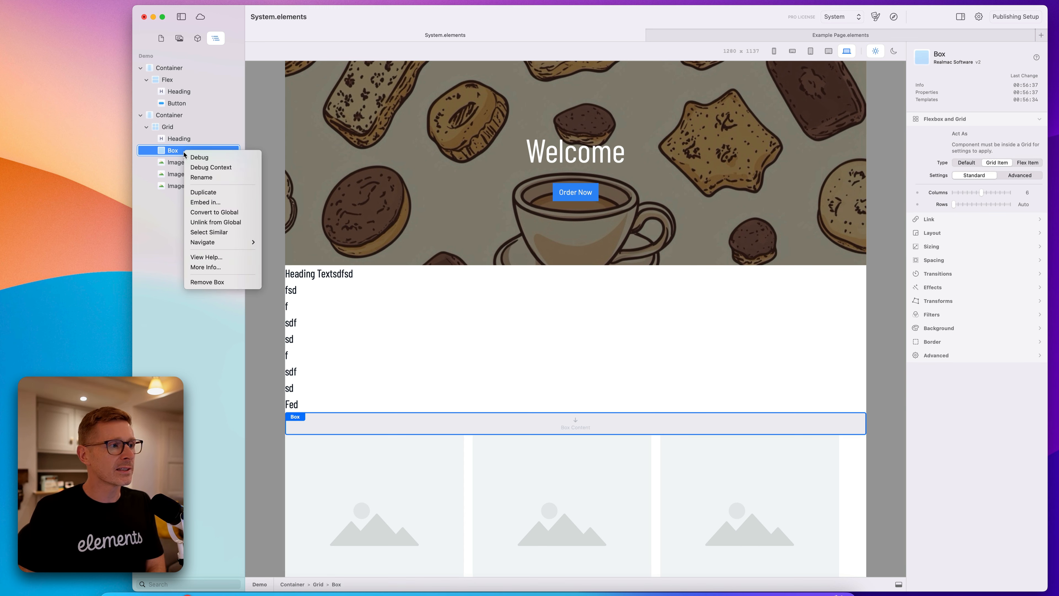
click(222, 282)
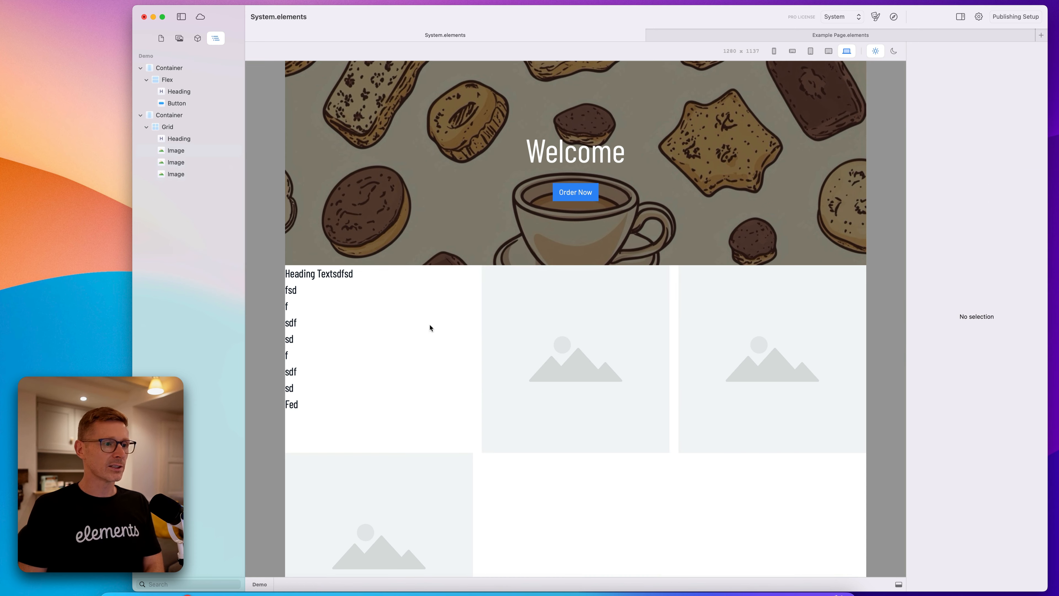
Set the Grid's columns to 4.
click(453, 341)
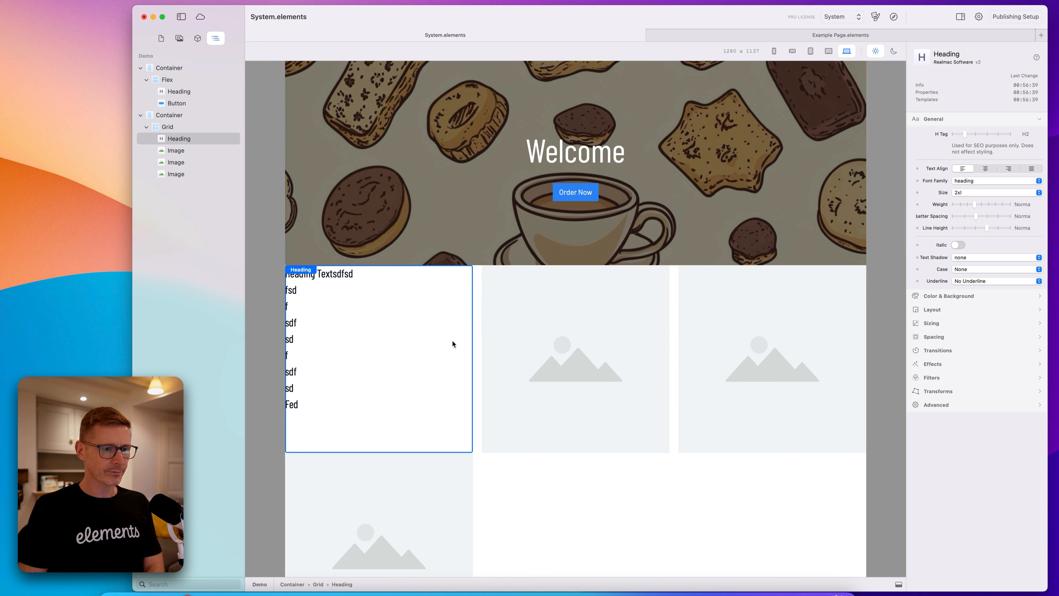
click(188, 131)
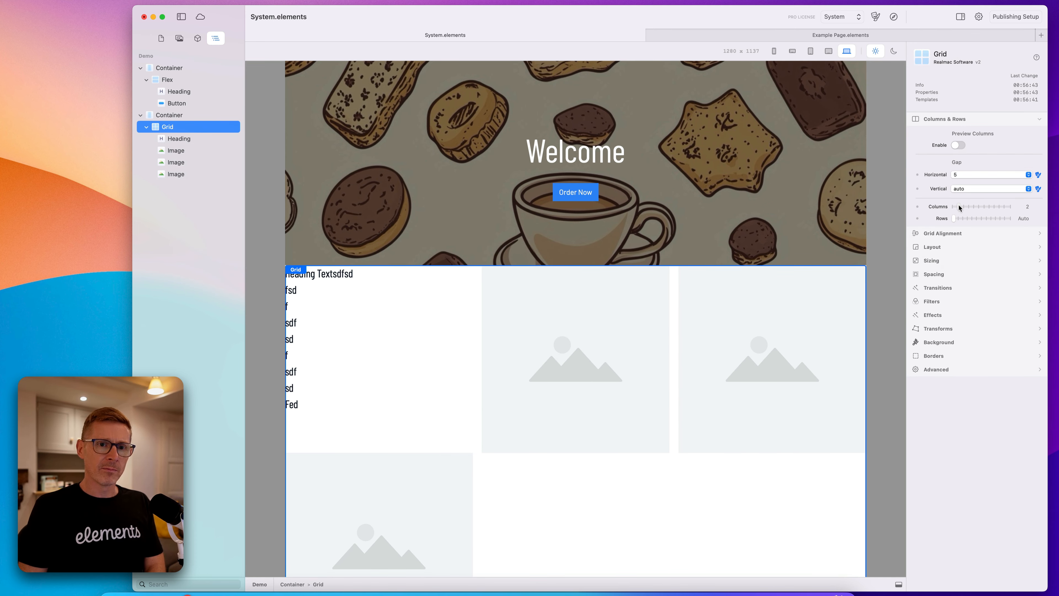
drag(966, 207, 968, 209)
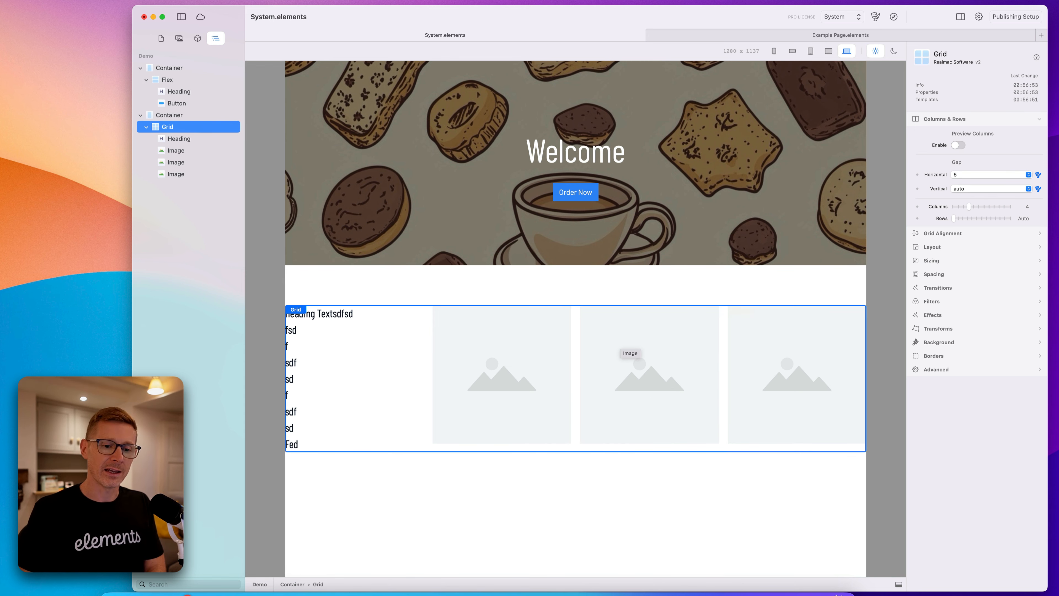
Open the Typesetter.elements example project.
drag(1047, 593, 1016, 569)
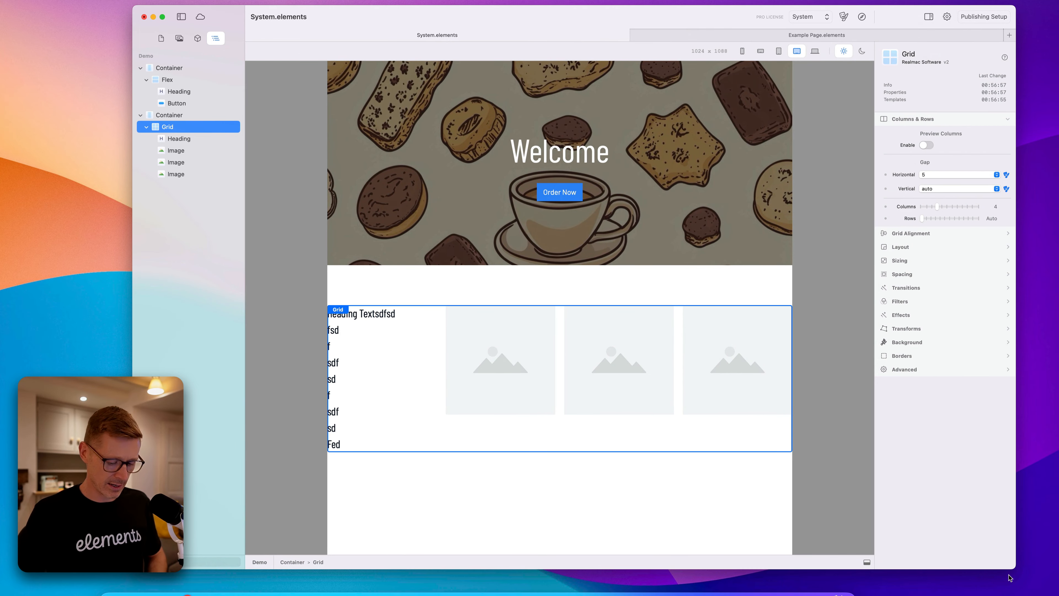
key(super+o)
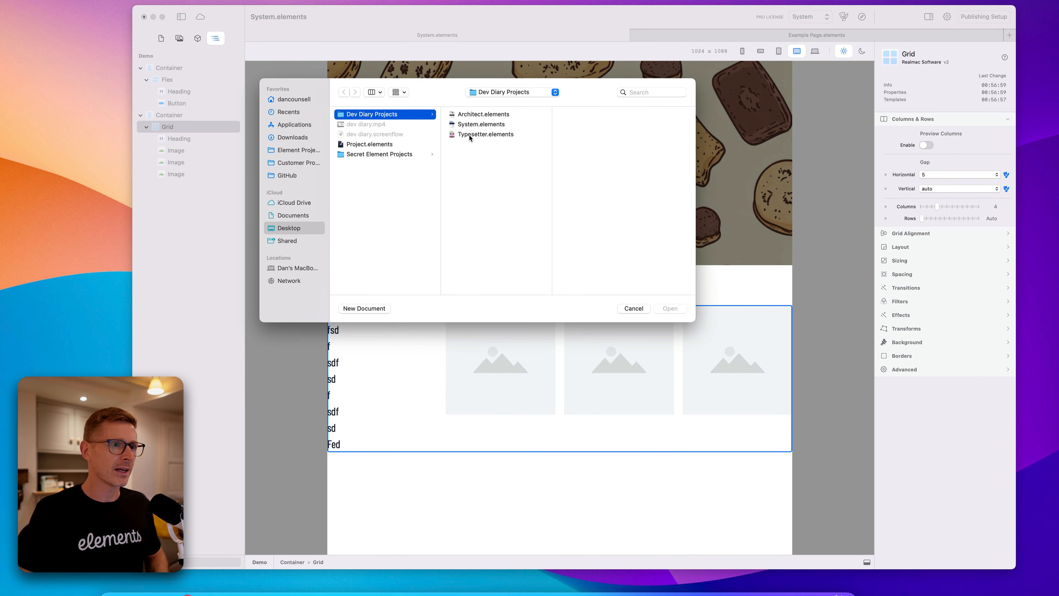
double_click(479, 134)
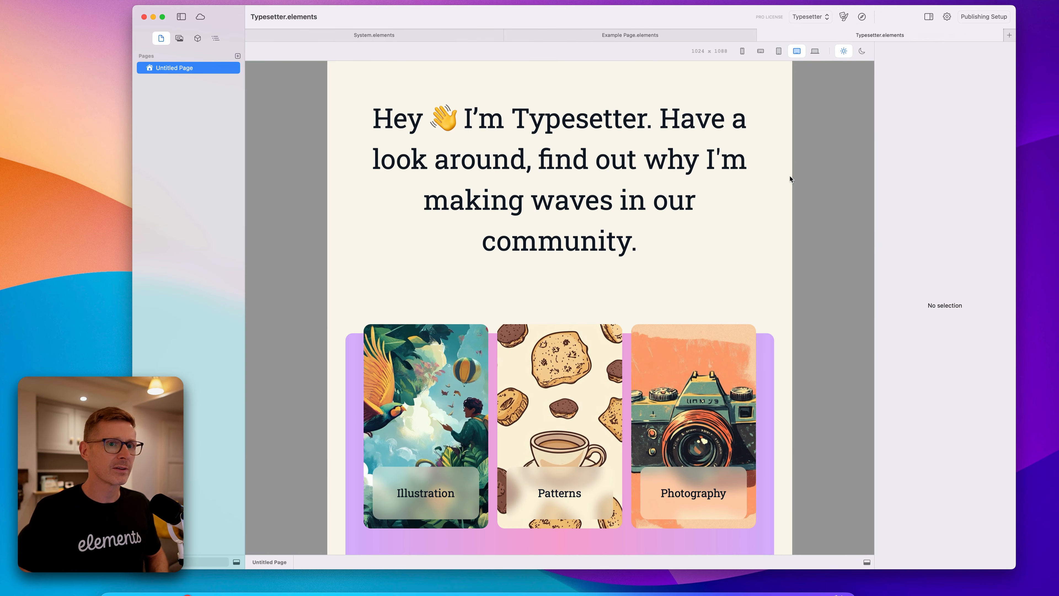
Open the Architect.elements example project.
key(super+o)
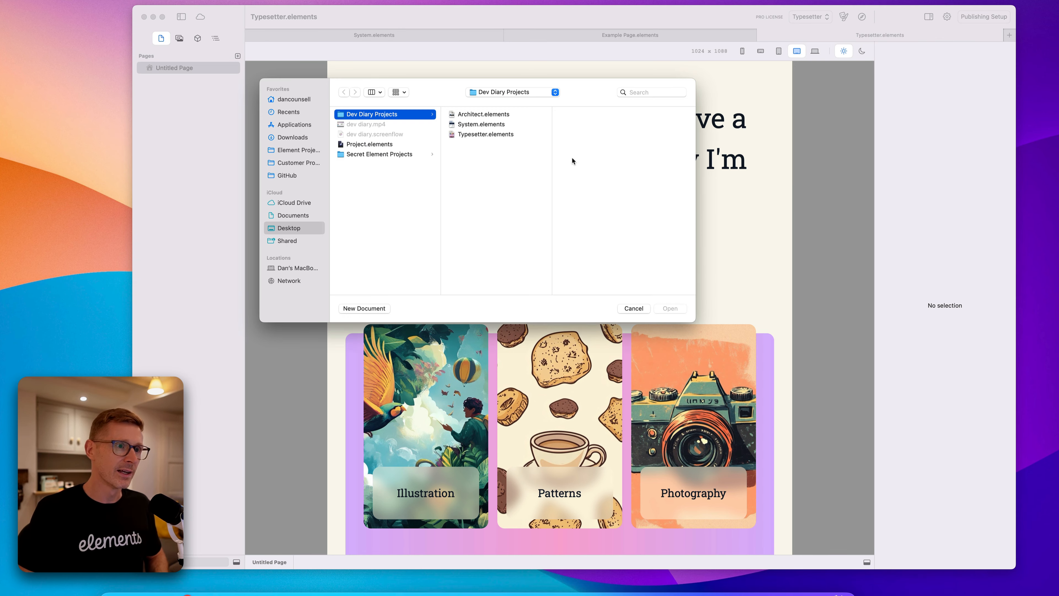
key(Escape)
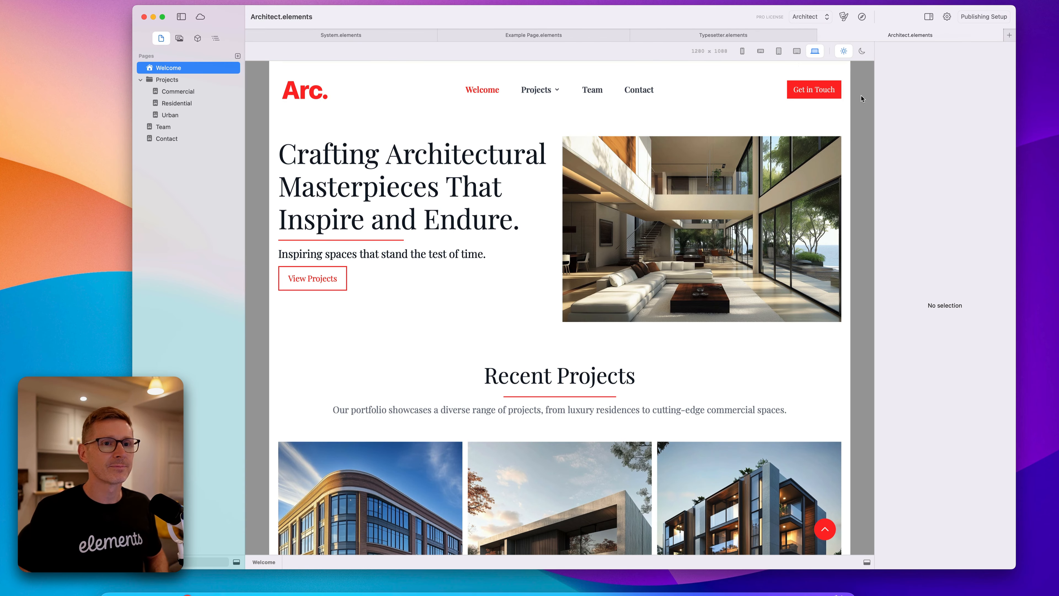
drag(853, 100, 875, 99)
Inspect the Recent Projects Grid and its Project Item layers in the Architect page.
scroll(784, 255, down, 4)
click(749, 397)
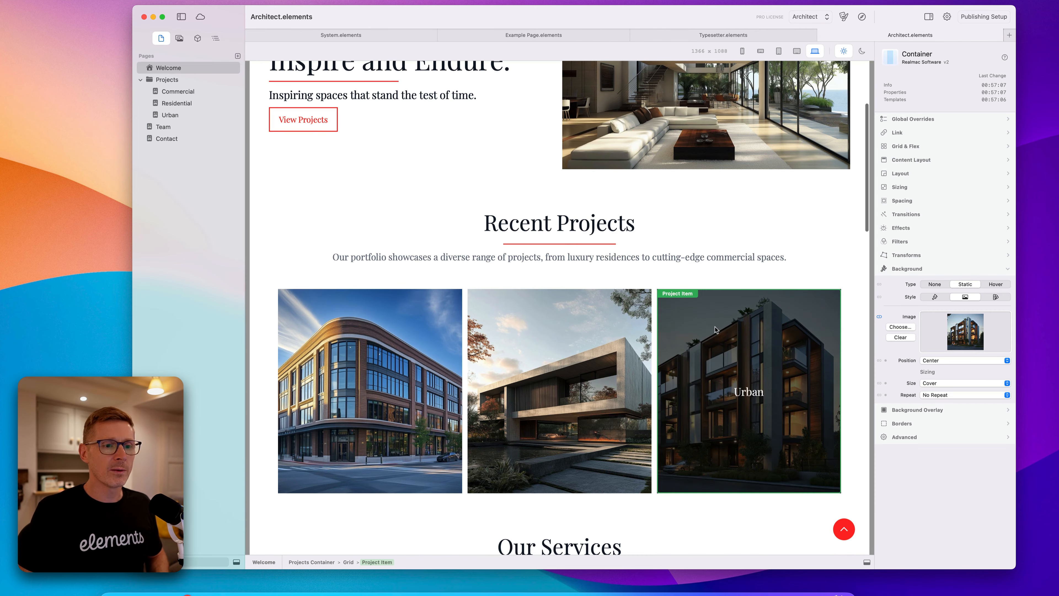
click(216, 38)
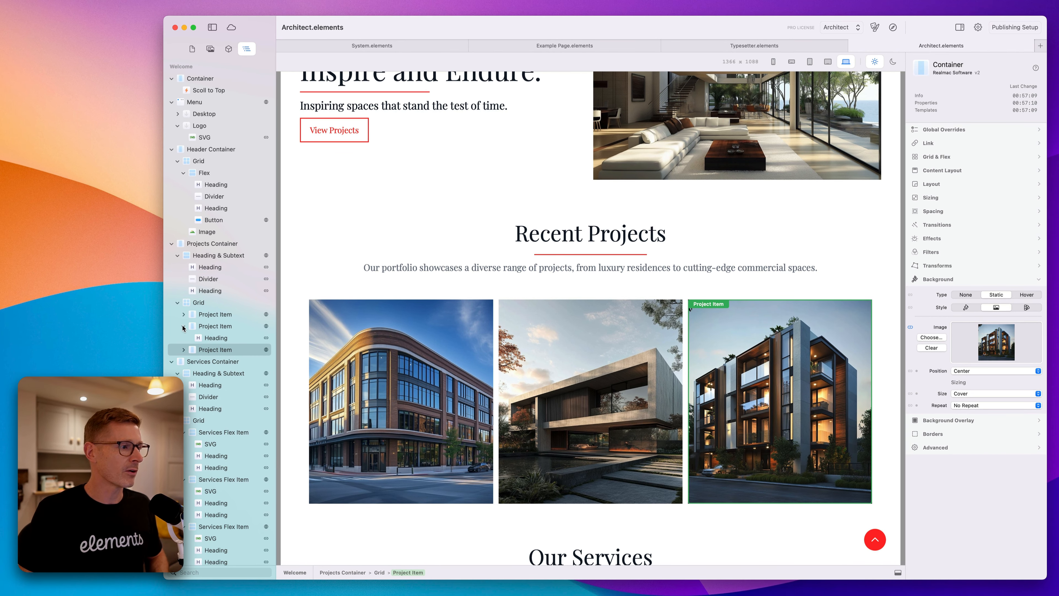
click(183, 326)
click(210, 307)
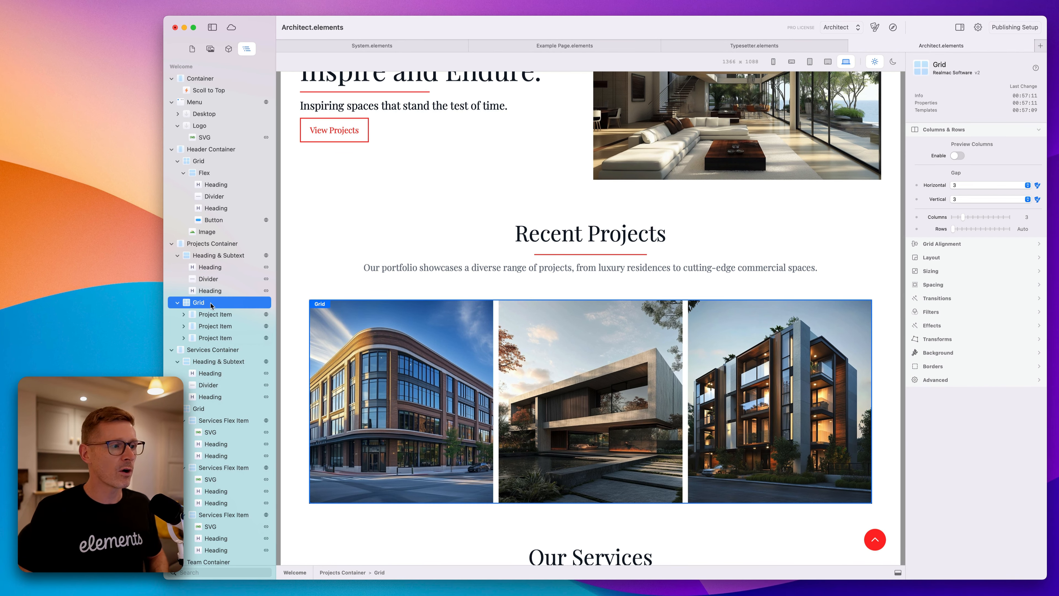
click(215, 316)
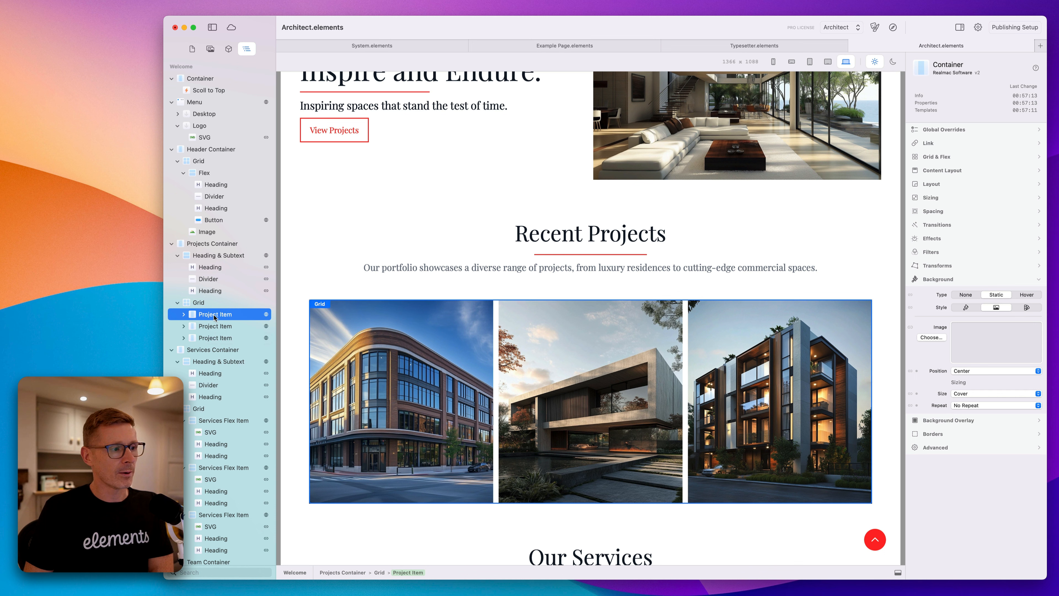
Select each Project Item in the Recent Projects Grid, expanding the first to examine its Heading child.
click(216, 326)
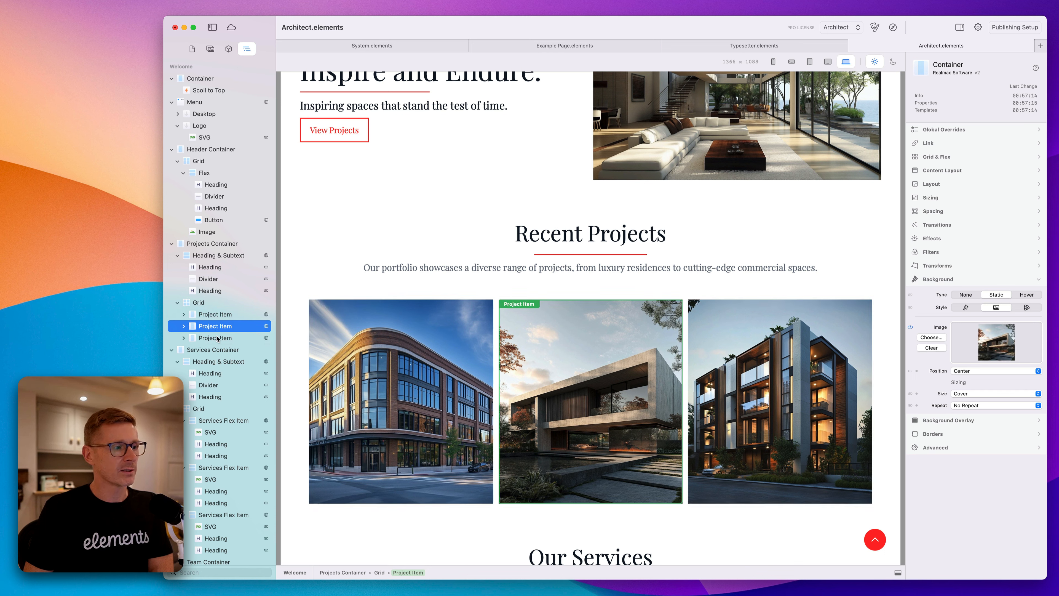
click(215, 338)
click(216, 327)
click(214, 315)
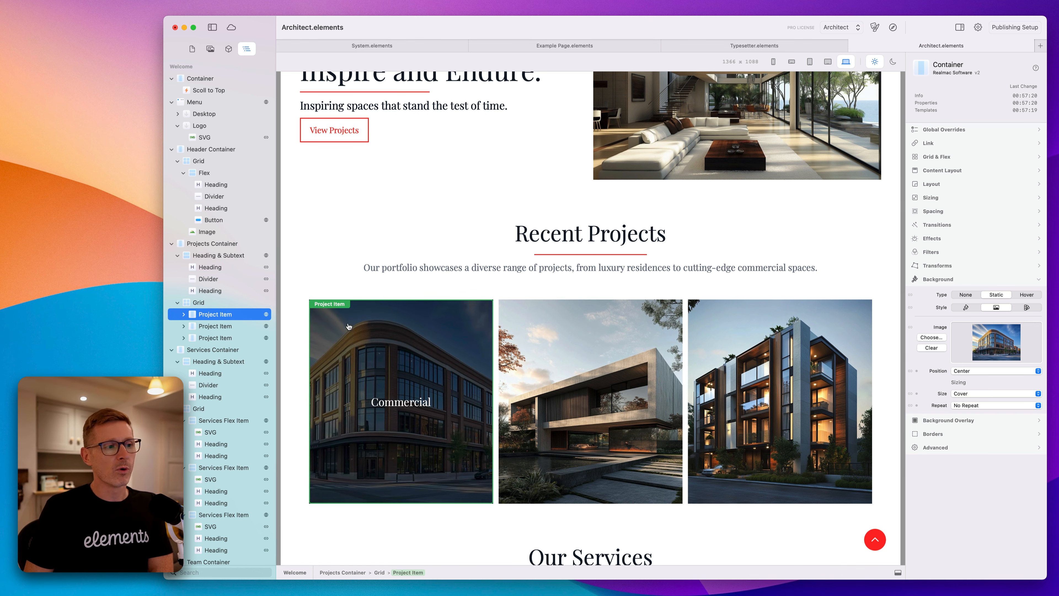
click(183, 316)
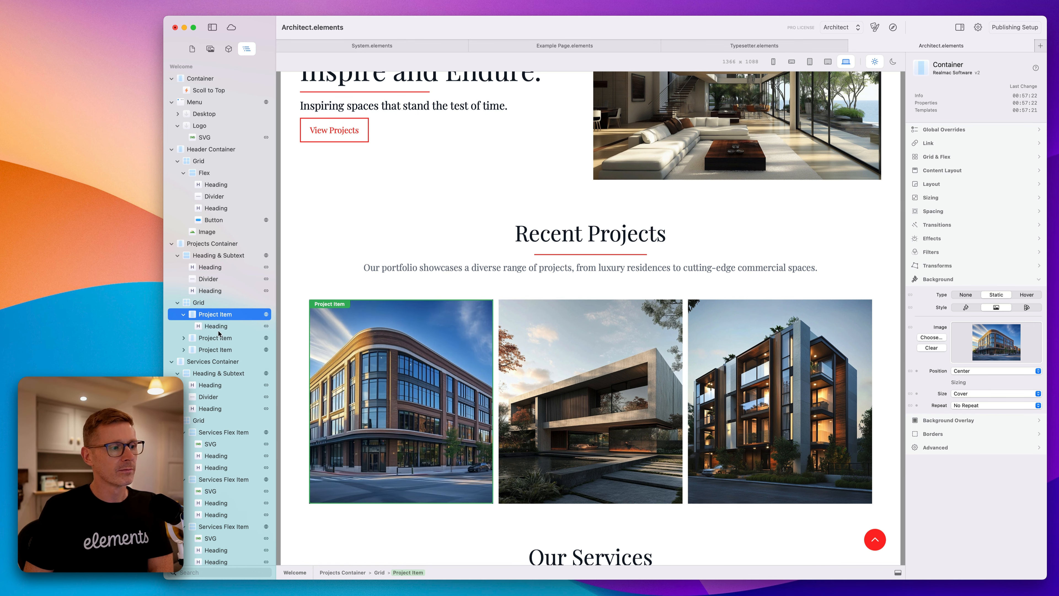
click(219, 328)
click(208, 317)
click(184, 315)
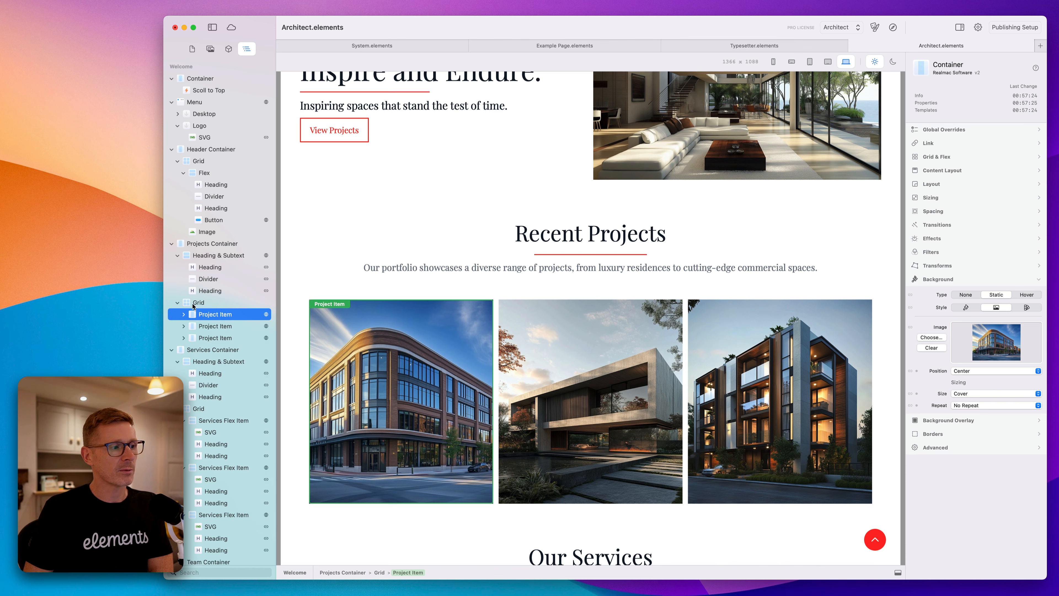
click(218, 304)
click(221, 316)
click(223, 327)
click(224, 338)
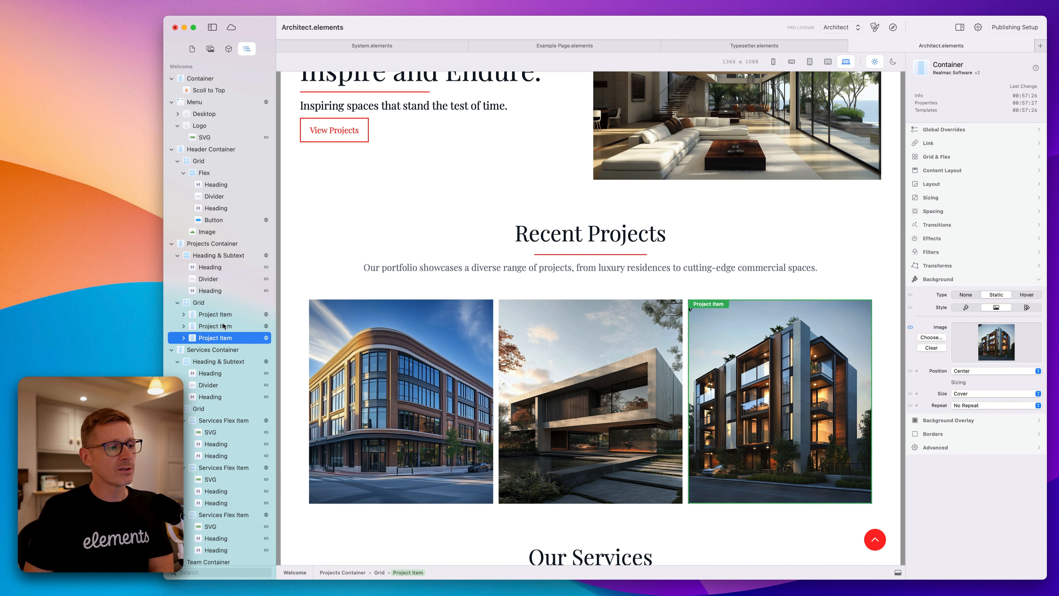
click(221, 326)
click(219, 315)
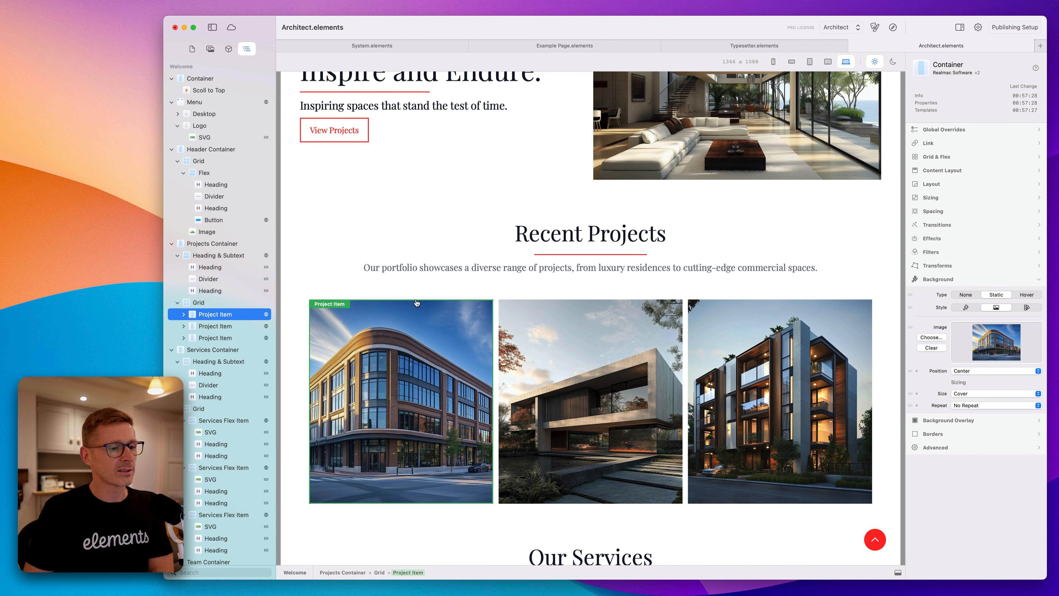
Examine the Meet the Team Grid and its Team Flex Item layers with their Image and Heading children.
scroll(466, 356, down, 10)
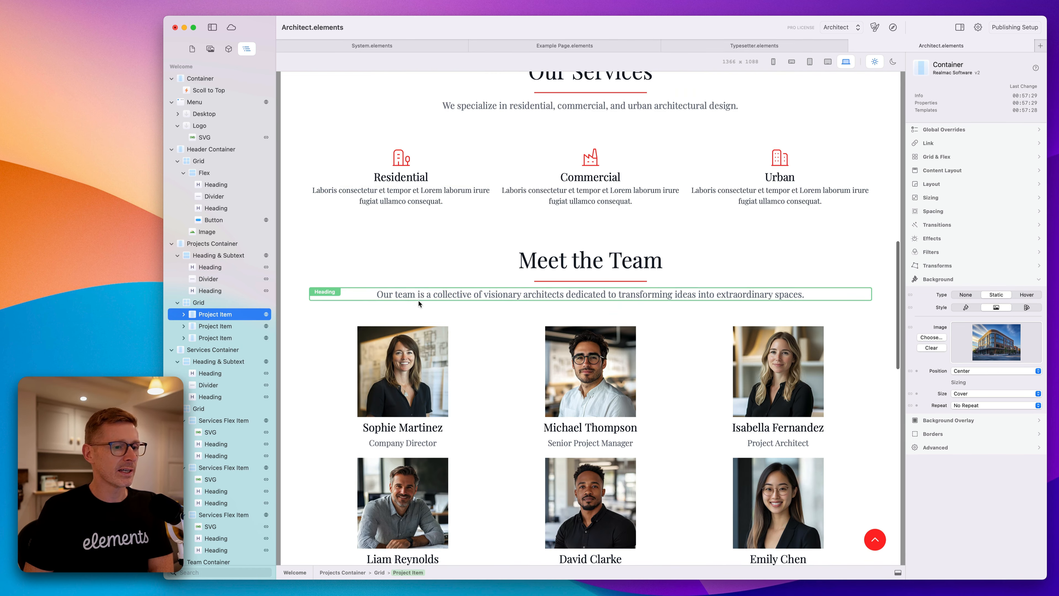
click(456, 362)
click(431, 375)
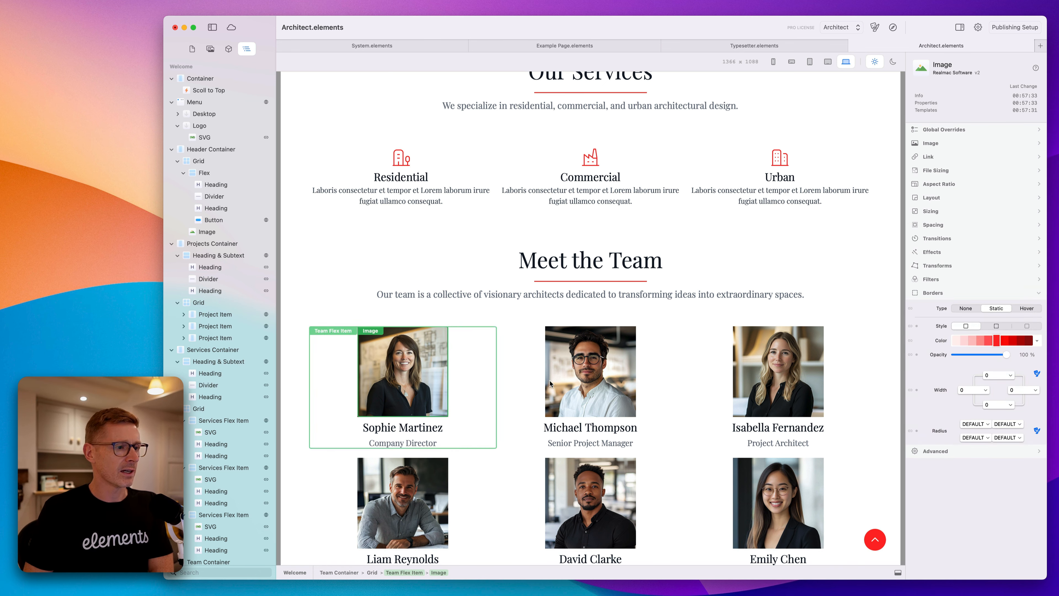
click(503, 376)
scroll(260, 366, down, 10)
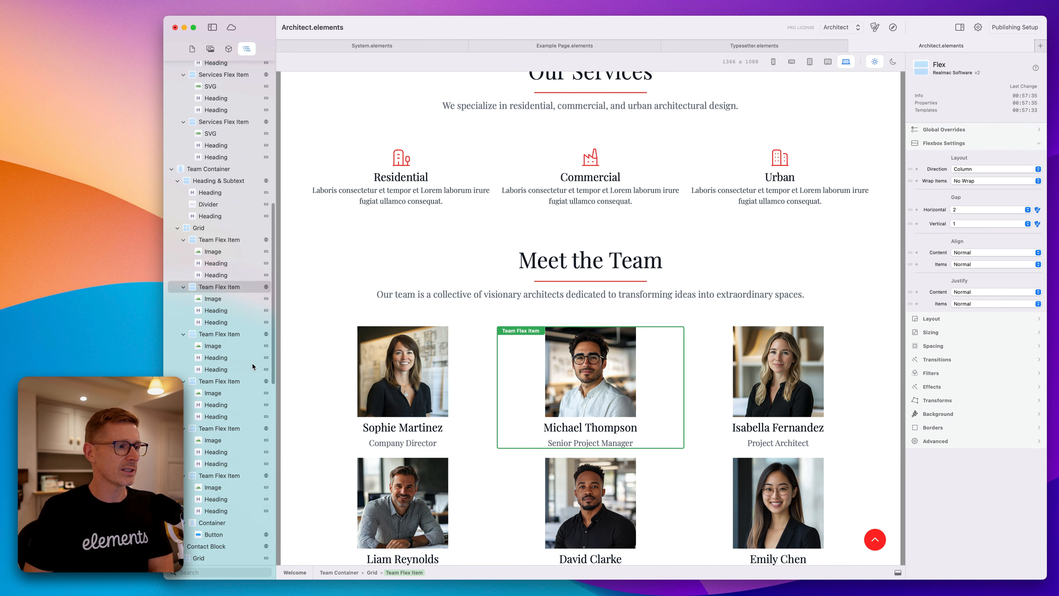
click(205, 228)
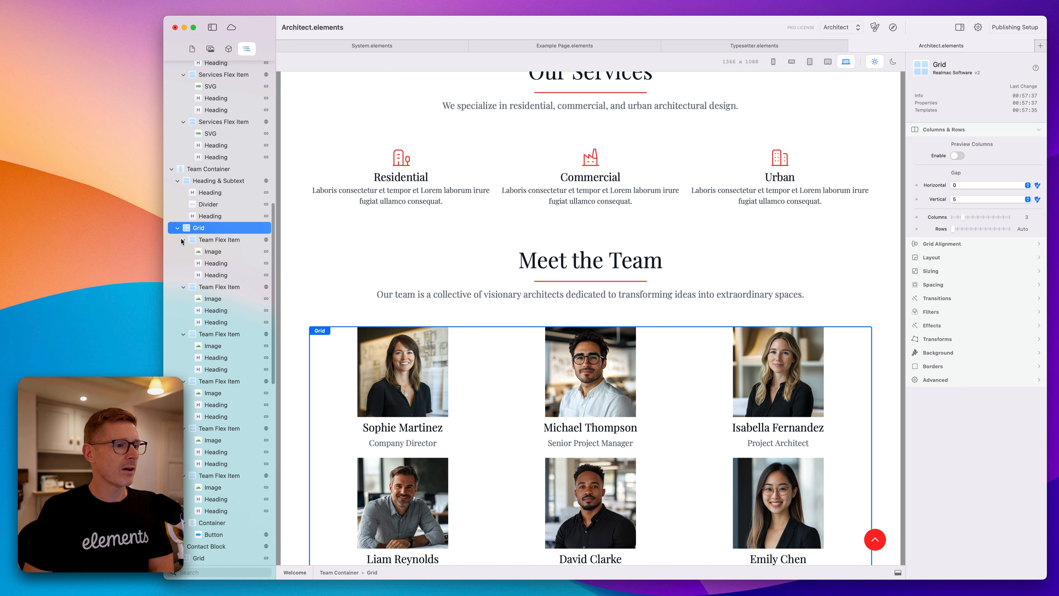
click(183, 239)
click(183, 251)
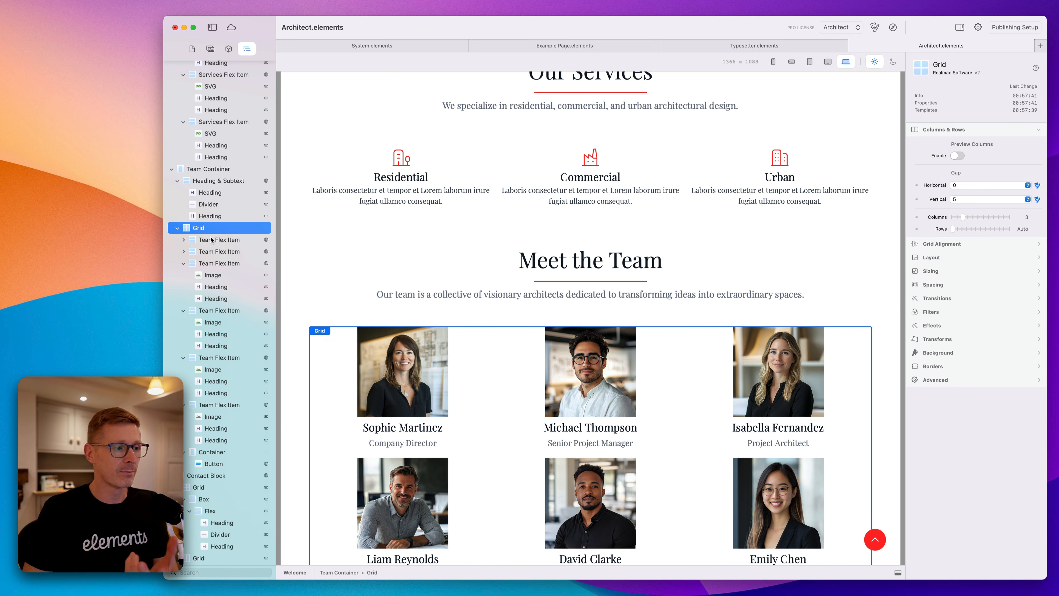
click(493, 402)
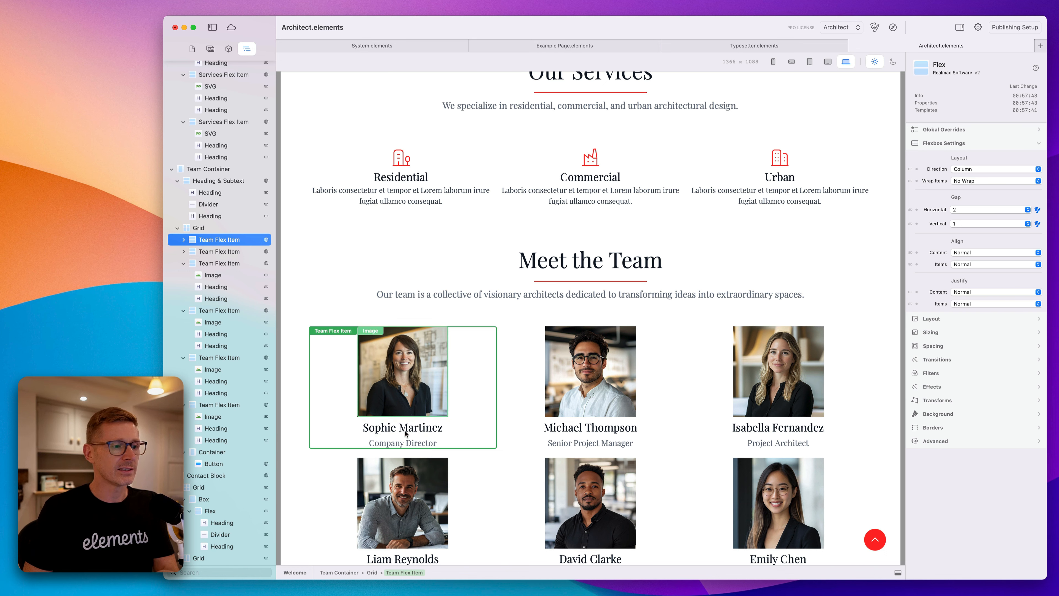
click(185, 267)
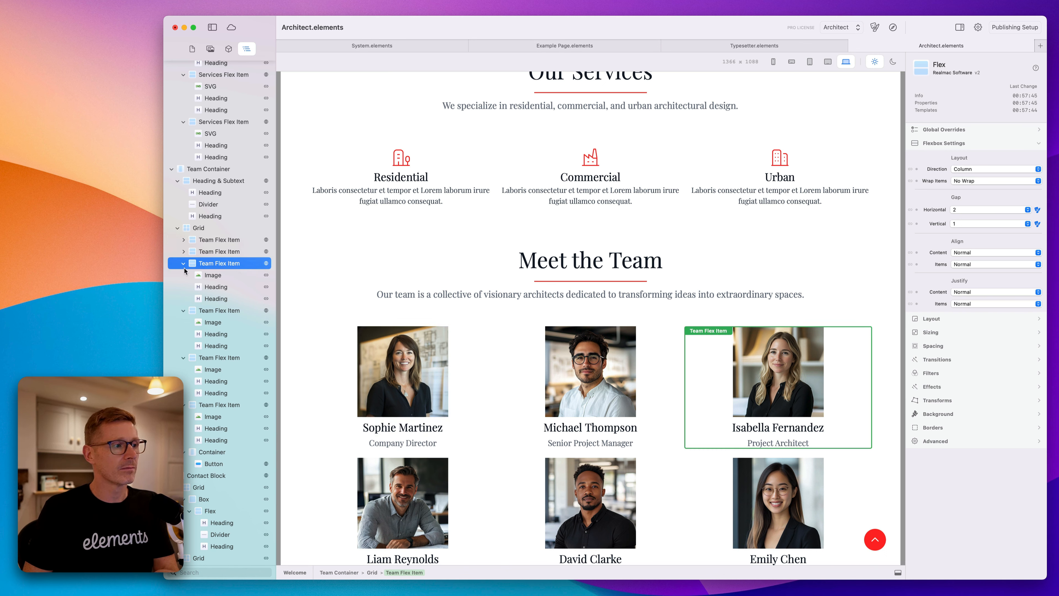
click(184, 263)
click(183, 276)
click(199, 228)
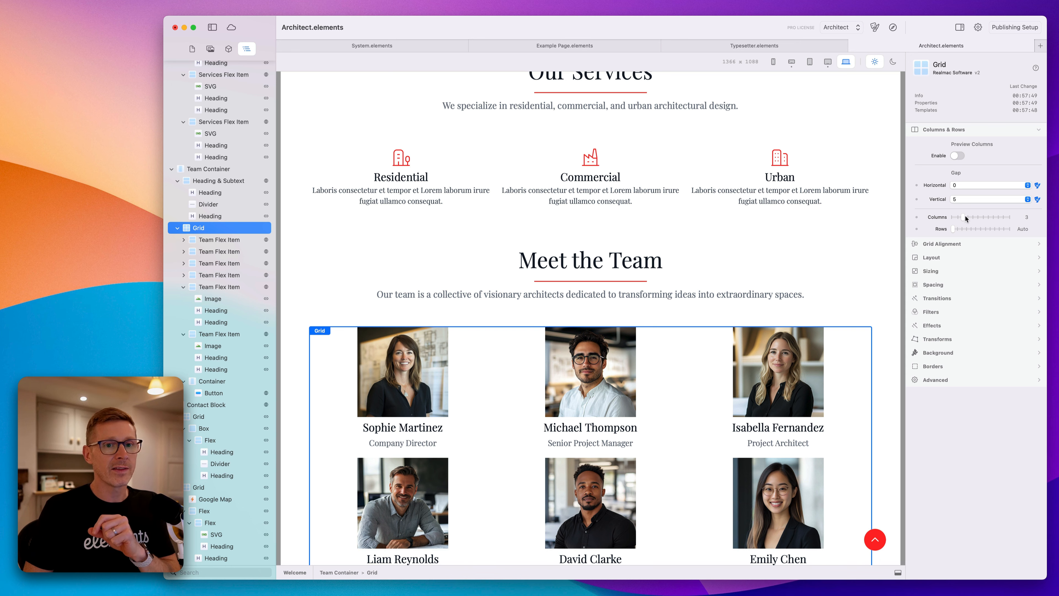
Preview the team Grid with 6 columns, then return it to 3 columns.
mouse_move(968, 218)
mouse_down()
mouse_move(954, 218)
mouse_move(987, 217)
mouse_up()
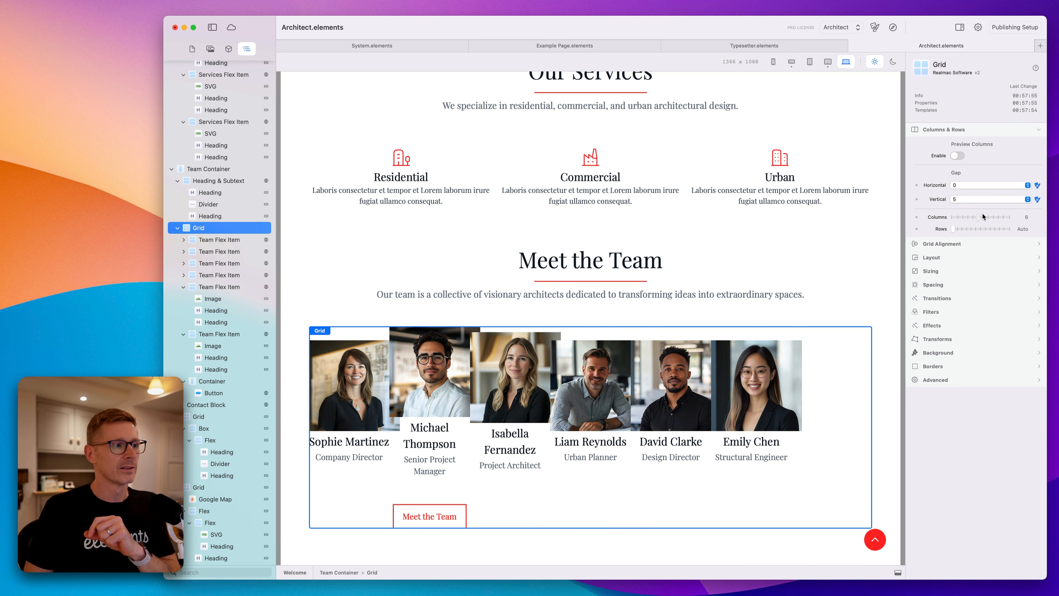
drag(983, 217, 967, 217)
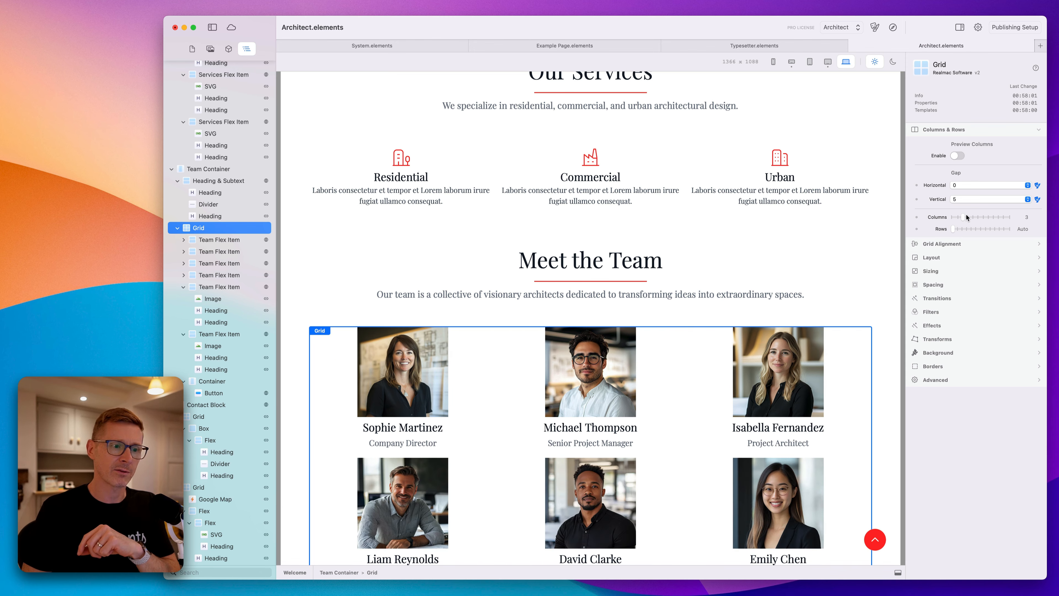
Switch to the System.elements project and add a Standard navigation component above the Welcome hero.
scroll(497, 350, up, 15)
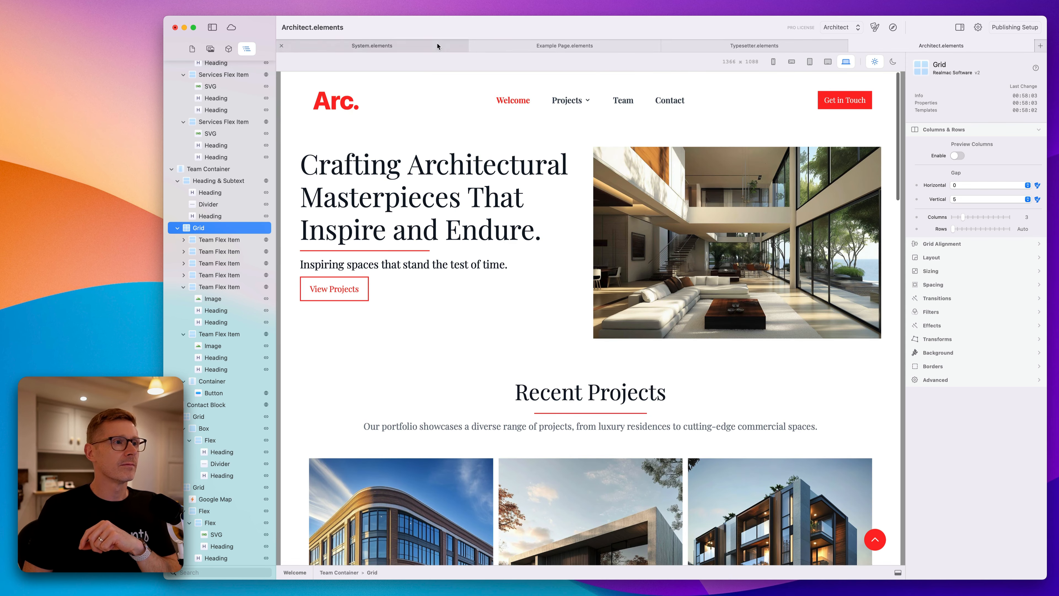
click(438, 46)
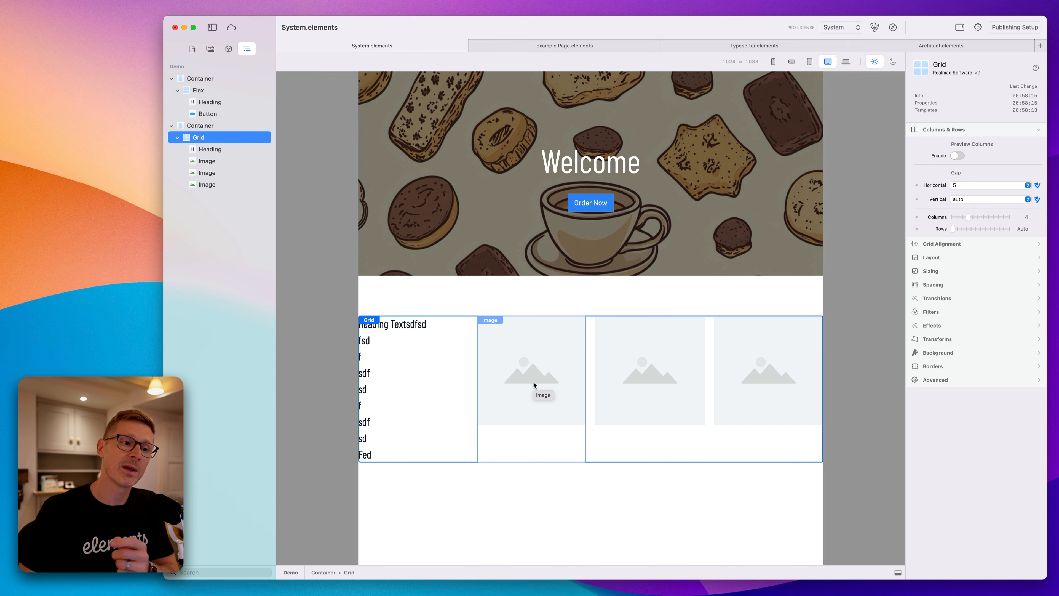
click(228, 48)
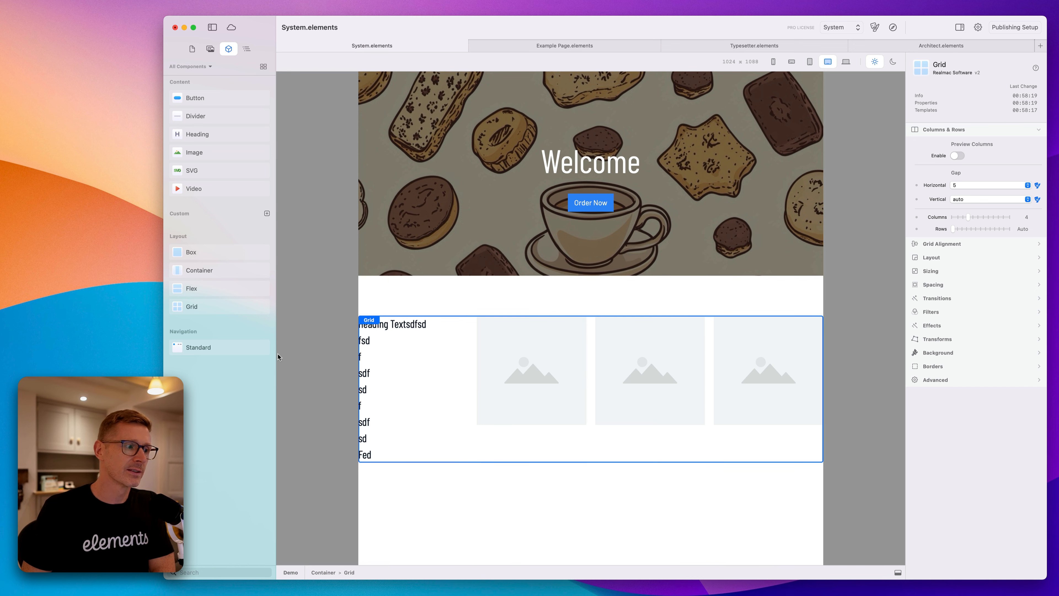
drag(192, 347, 568, 101)
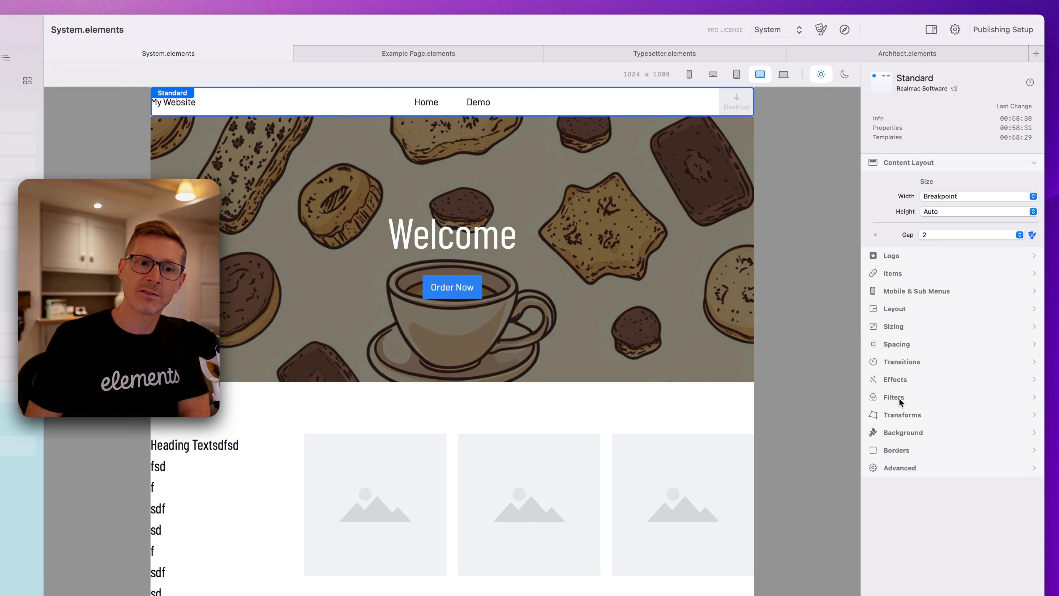
Set the navigation's Transforms type to Hover and try a 5 degree End-state rotation, resetting it to 0.
click(901, 429)
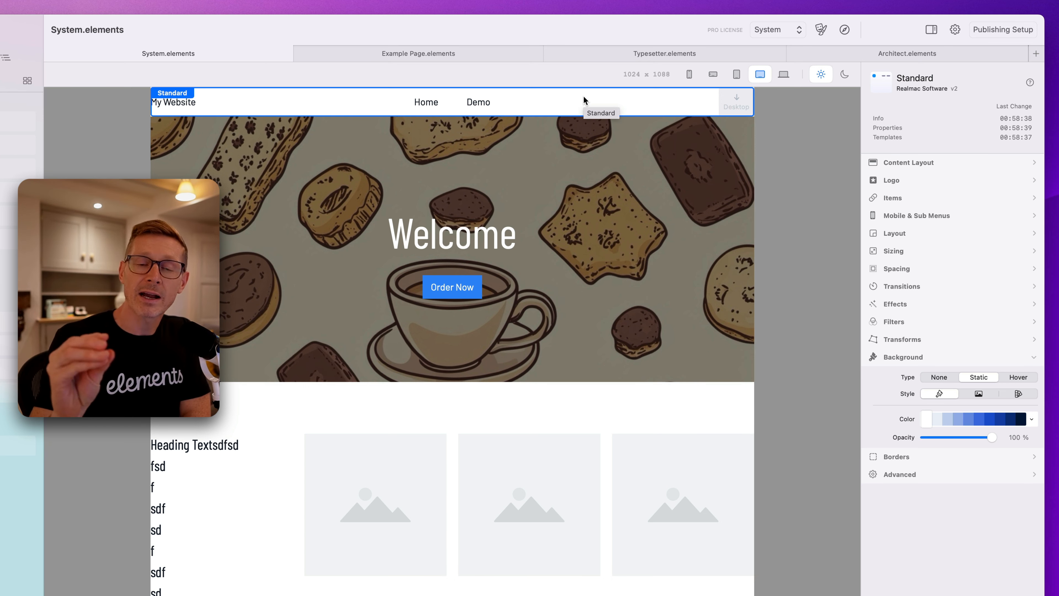
click(898, 339)
click(1018, 359)
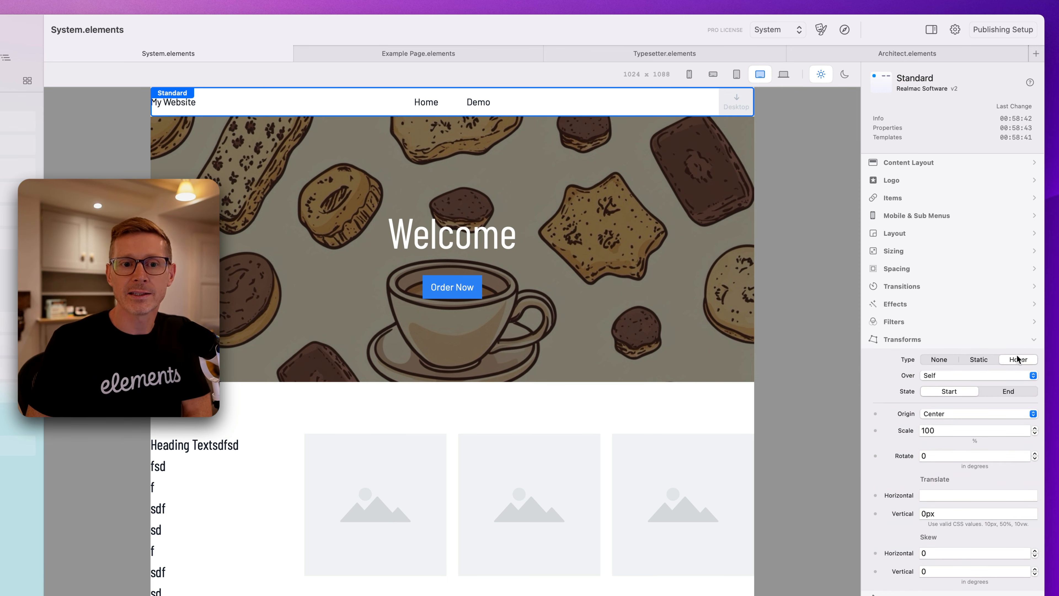
click(933, 459)
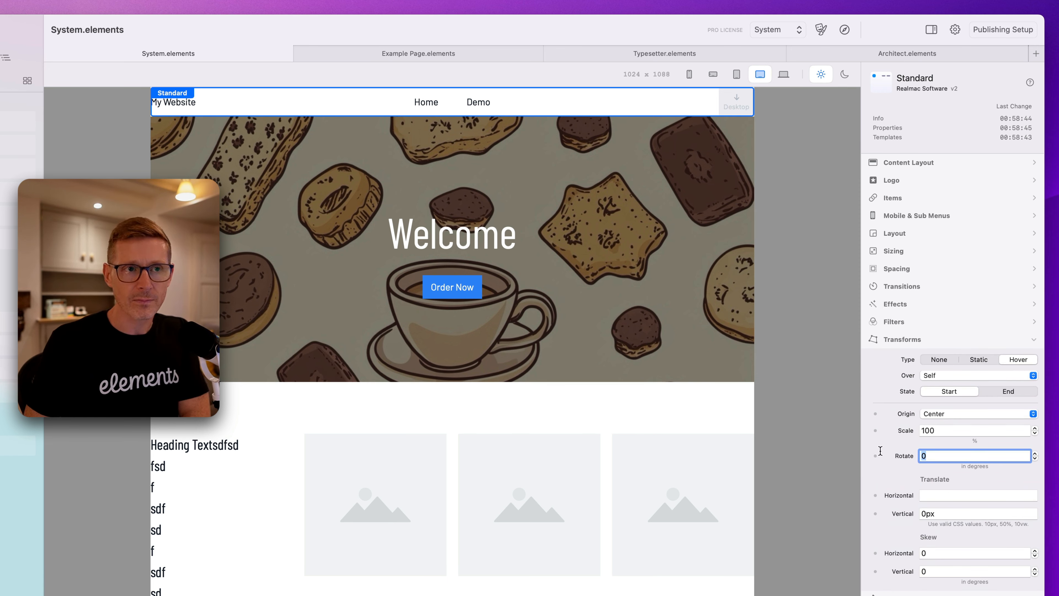
click(1009, 391)
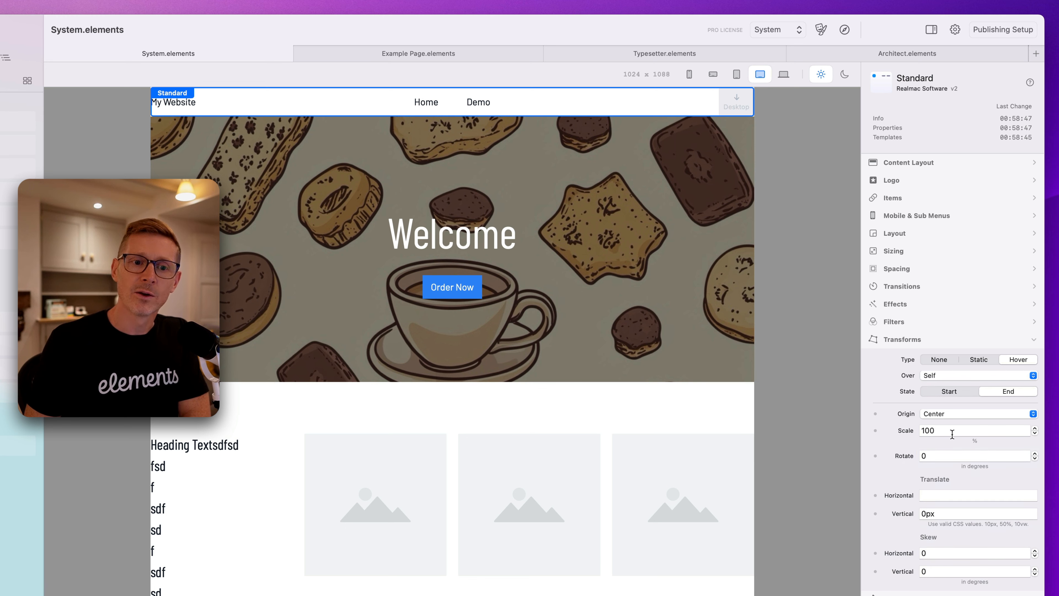
click(948, 454)
text(5)
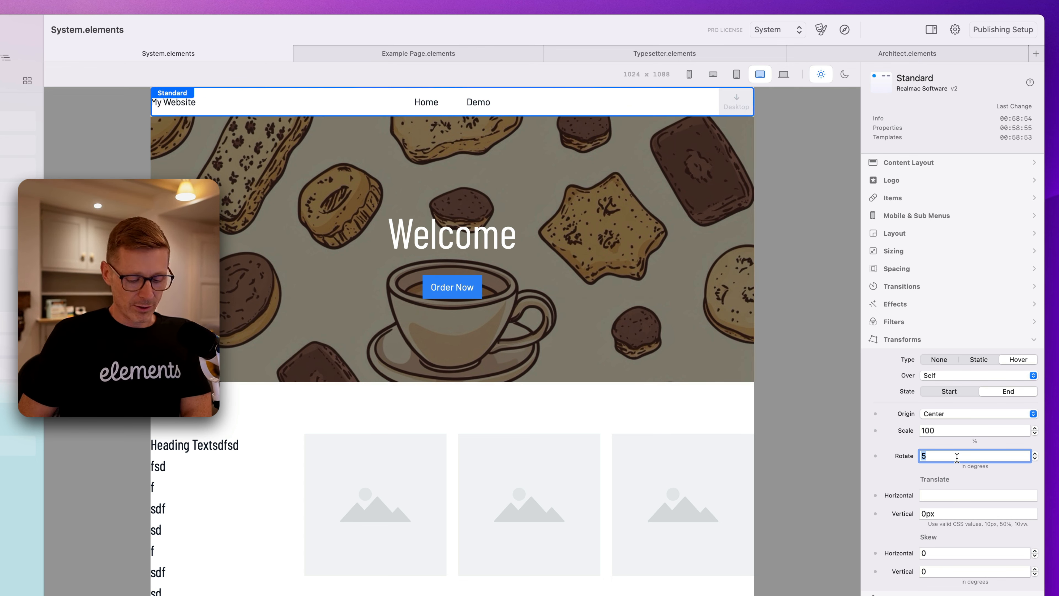
text(0)
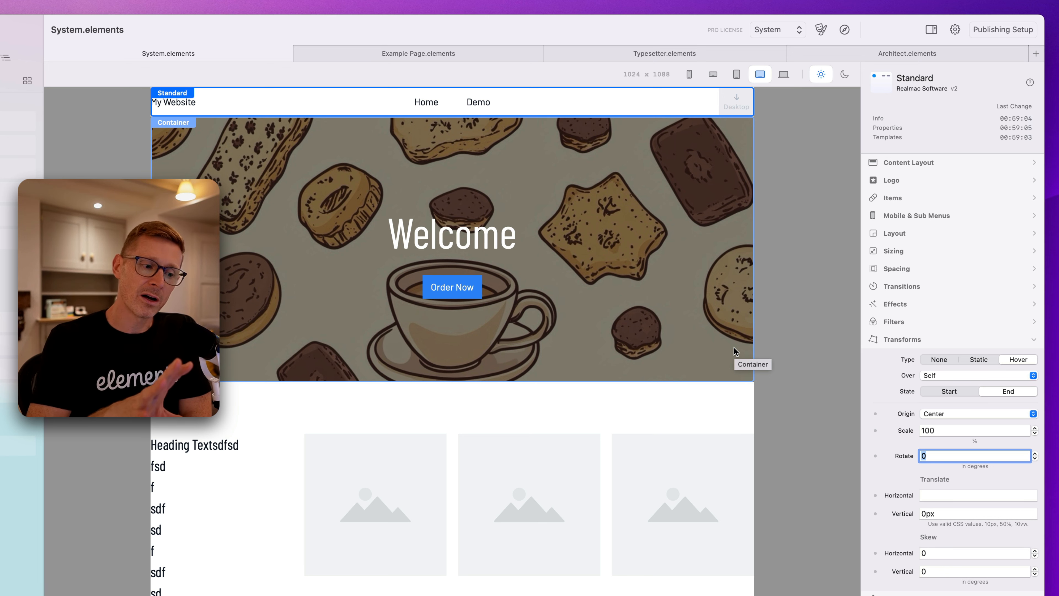
click(888, 339)
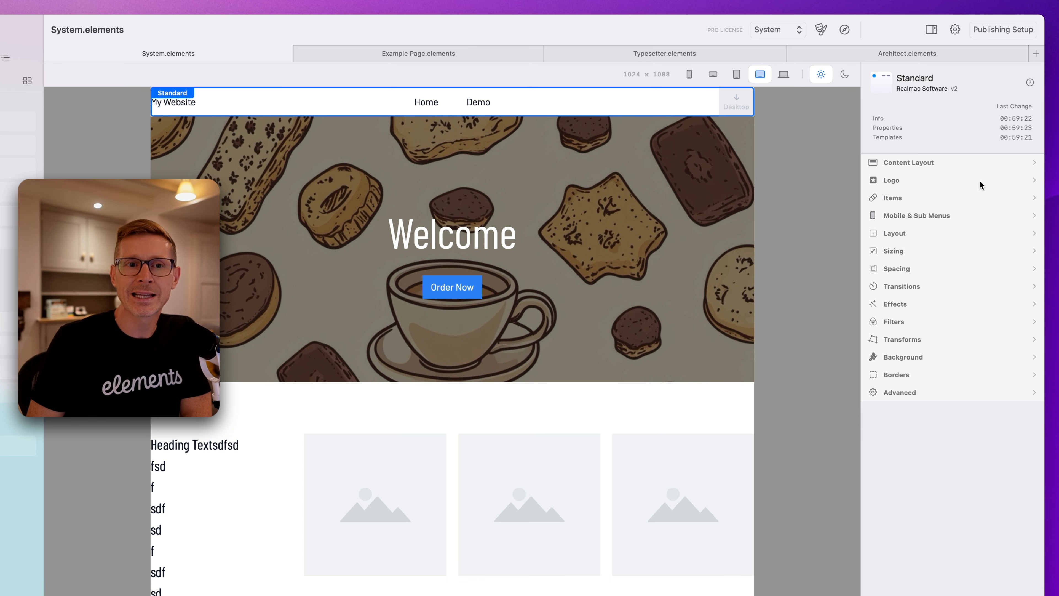
Open the component's help documentation and browse the Common Controls pages such as Link and Effects.
click(1030, 82)
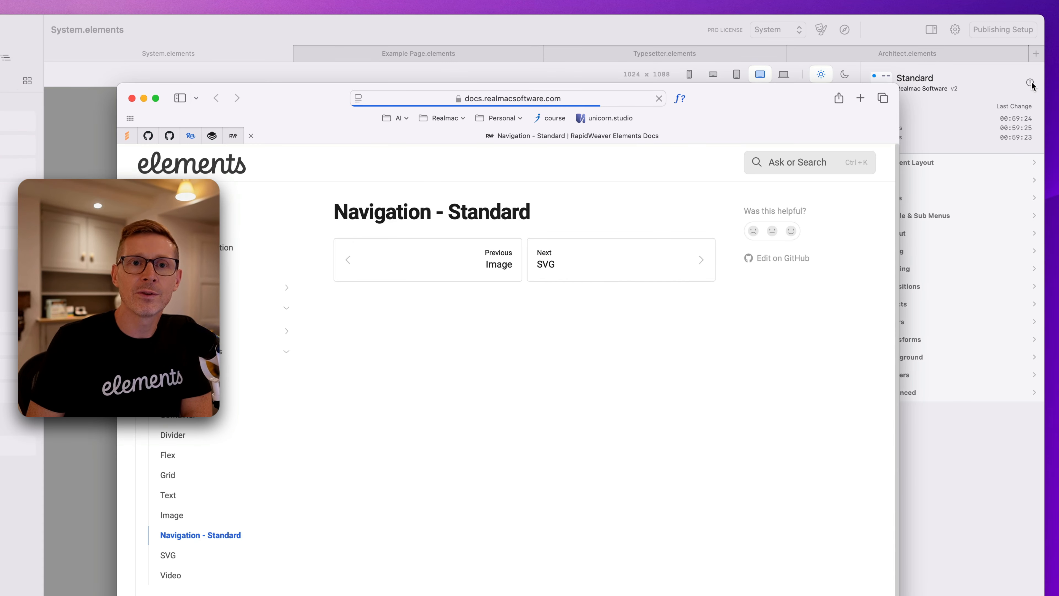
scroll(284, 338, down, 8)
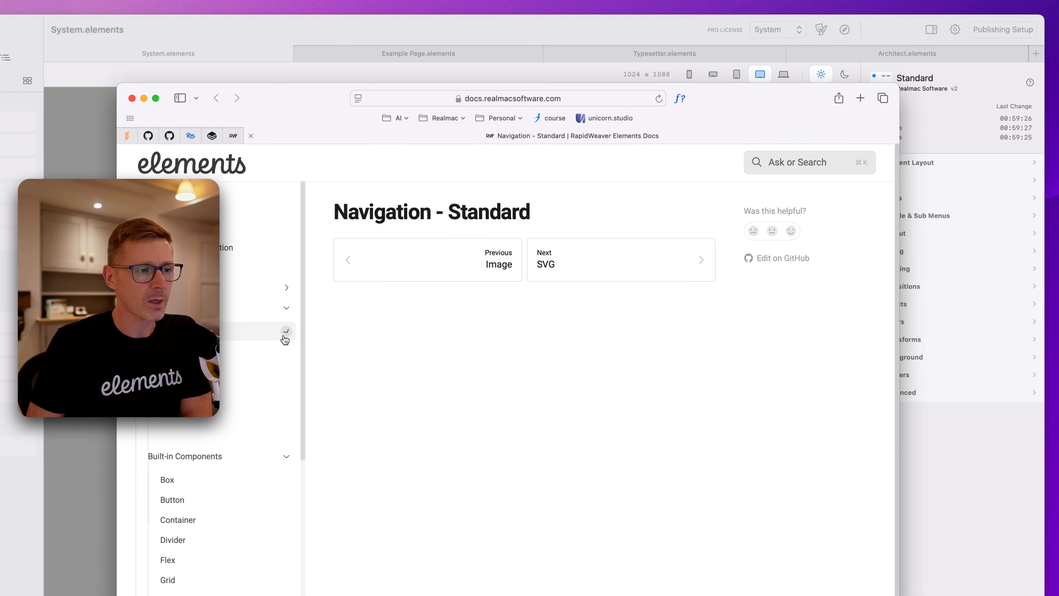
scroll(291, 352, up, 8)
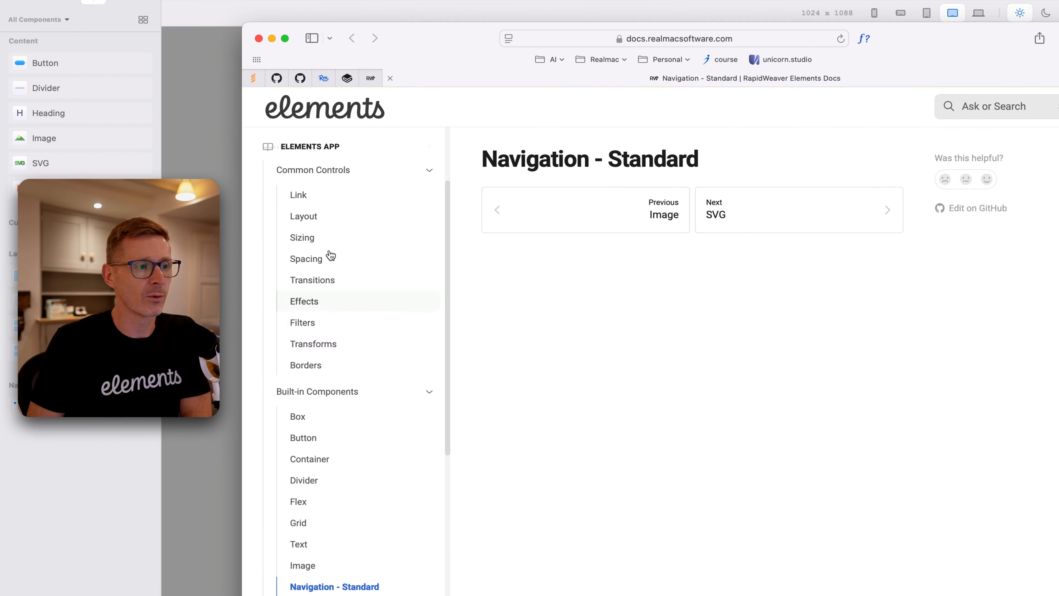
scroll(267, 280, up, 3)
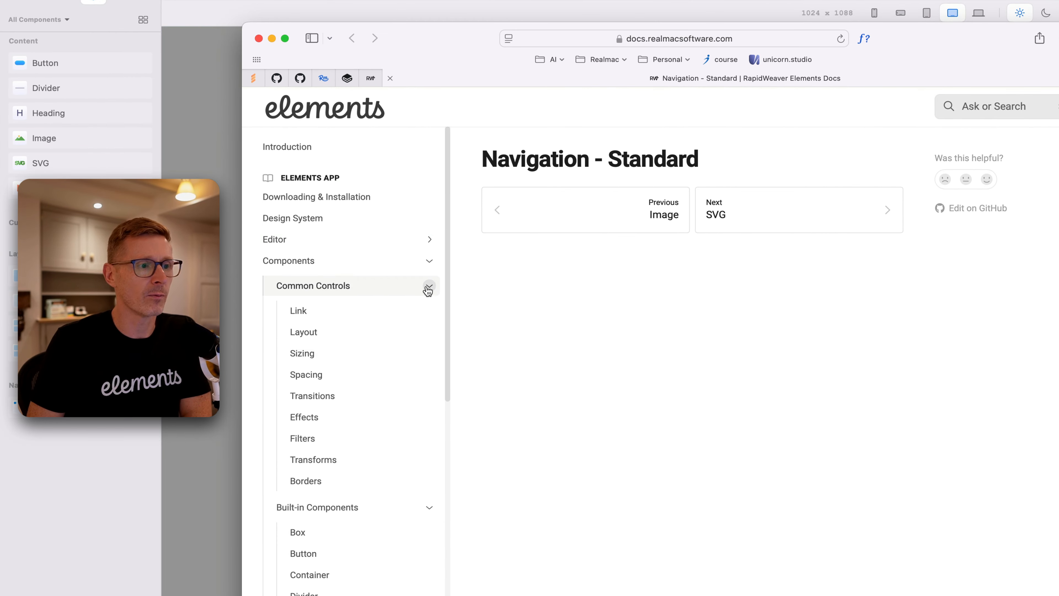
click(428, 288)
click(429, 307)
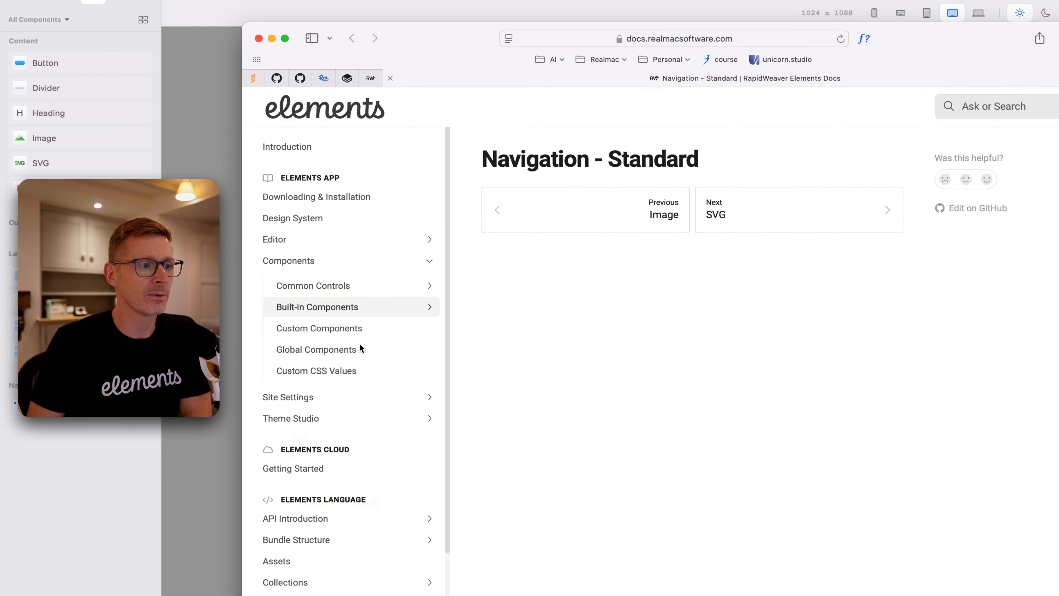
click(429, 292)
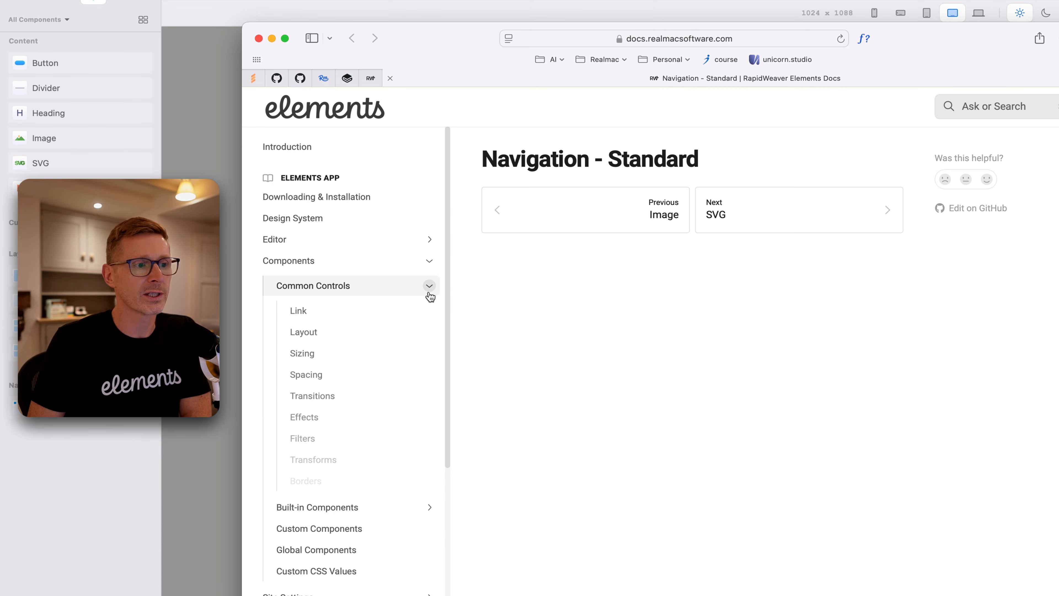
click(326, 313)
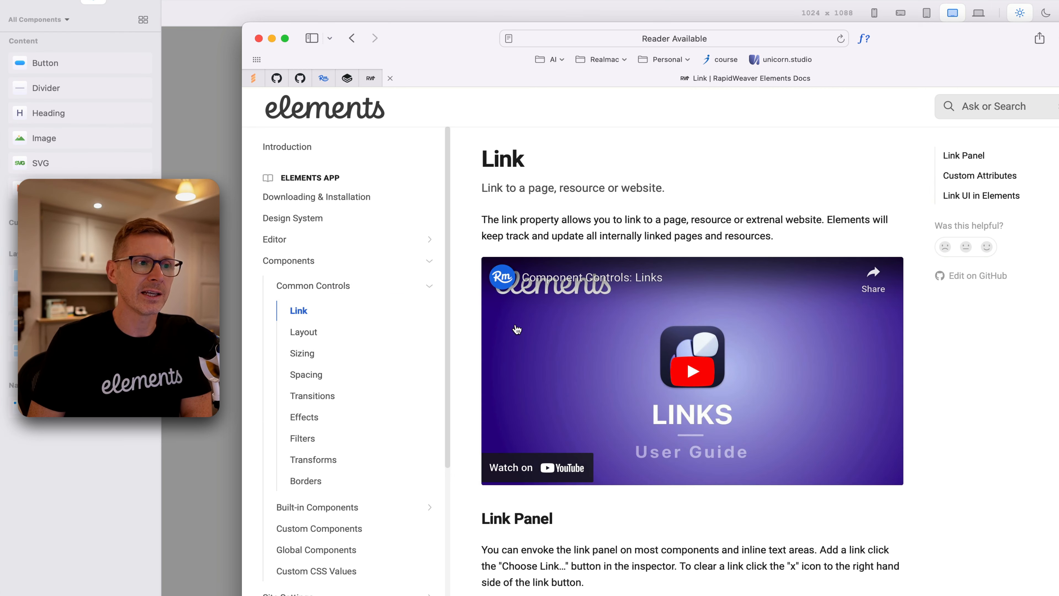
click(310, 416)
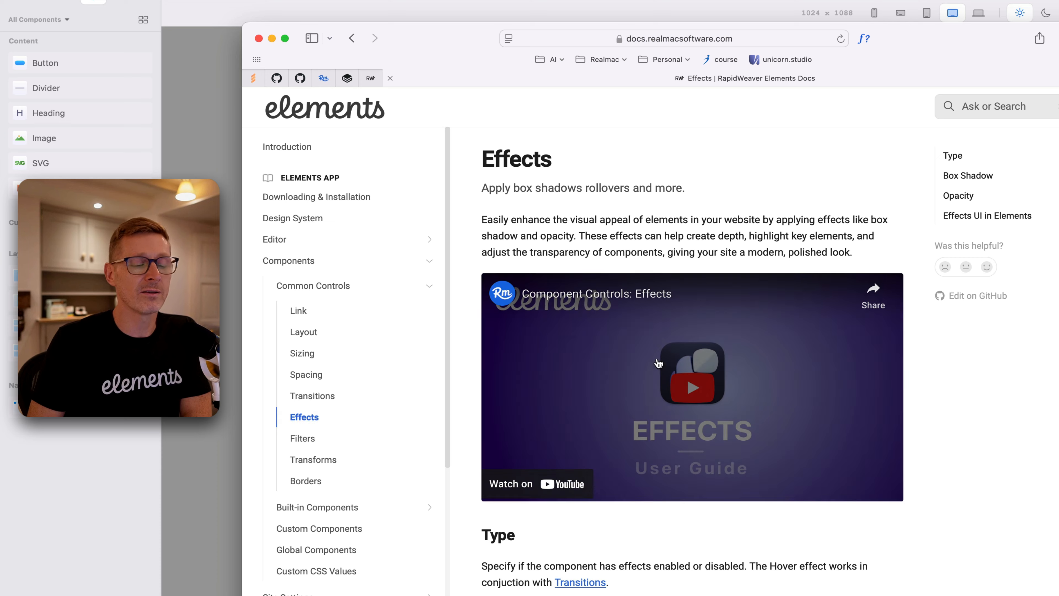
scroll(626, 453, down, 5)
scroll(609, 484, down, 2)
scroll(603, 460, up, 10)
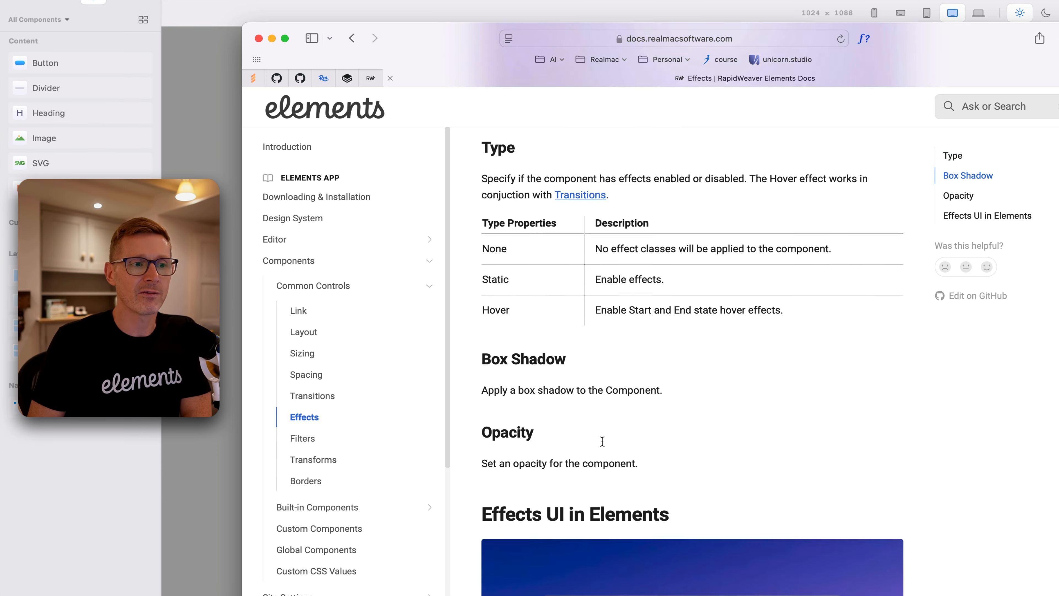
click(322, 402)
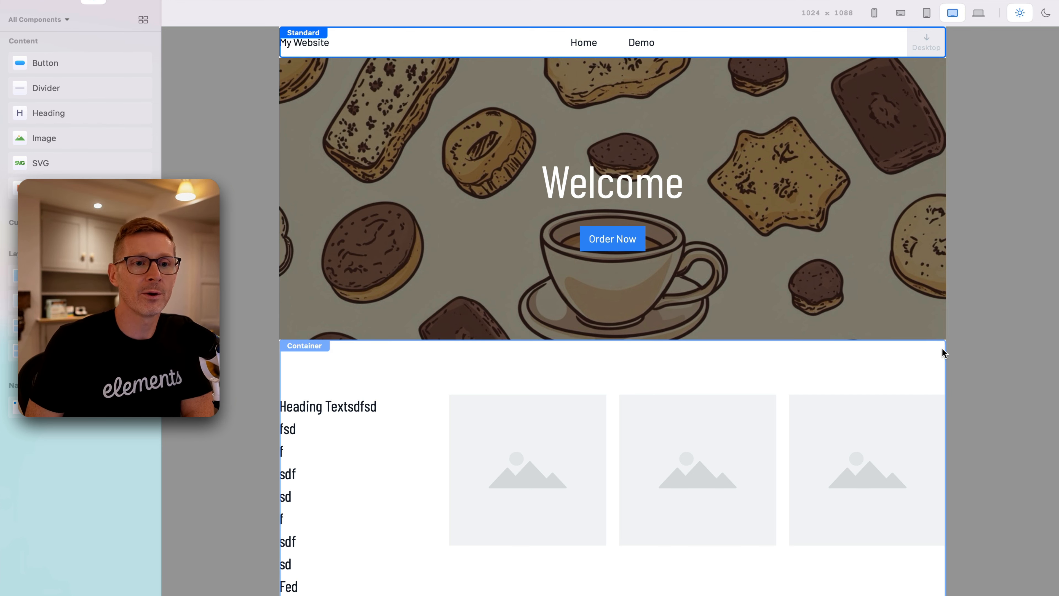
Widen the canvas preview to 1254 px.
drag(948, 350, 1025, 340)
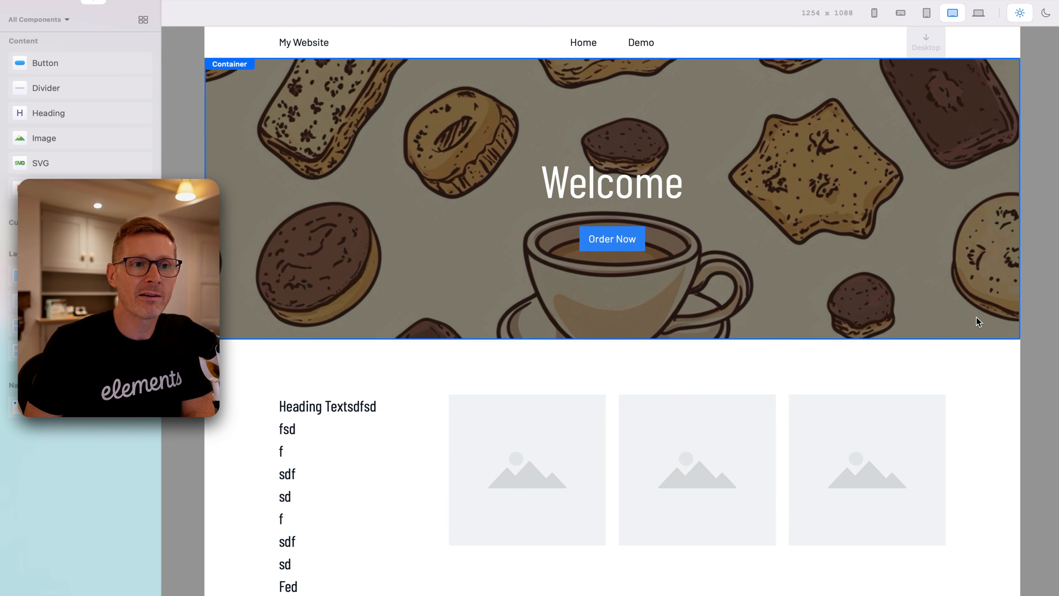